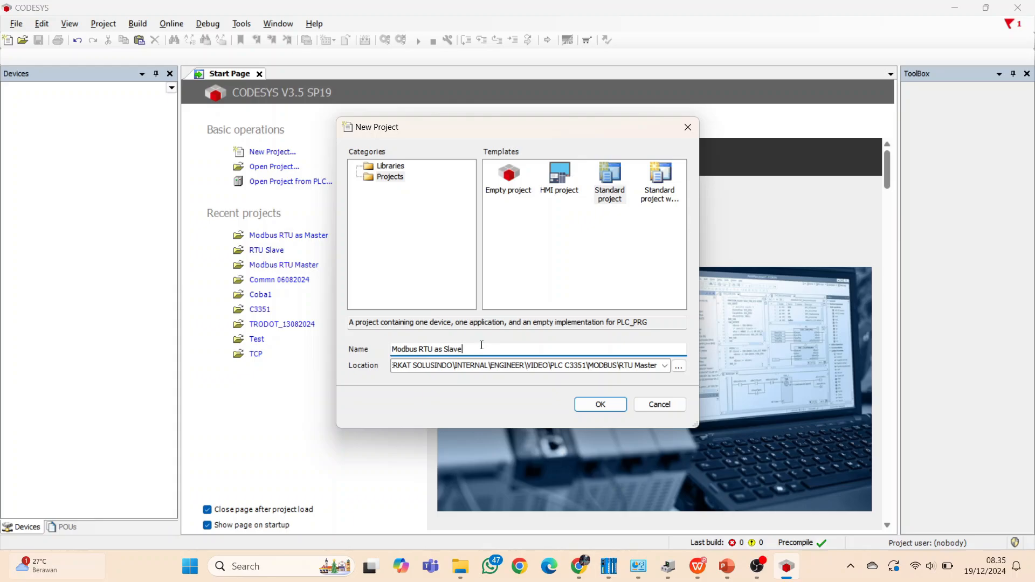
Step: Set the project location to the MODBUS\RTU Slave folder and create the standard project "Modbus RTU as Slave"
left_click(679, 366)
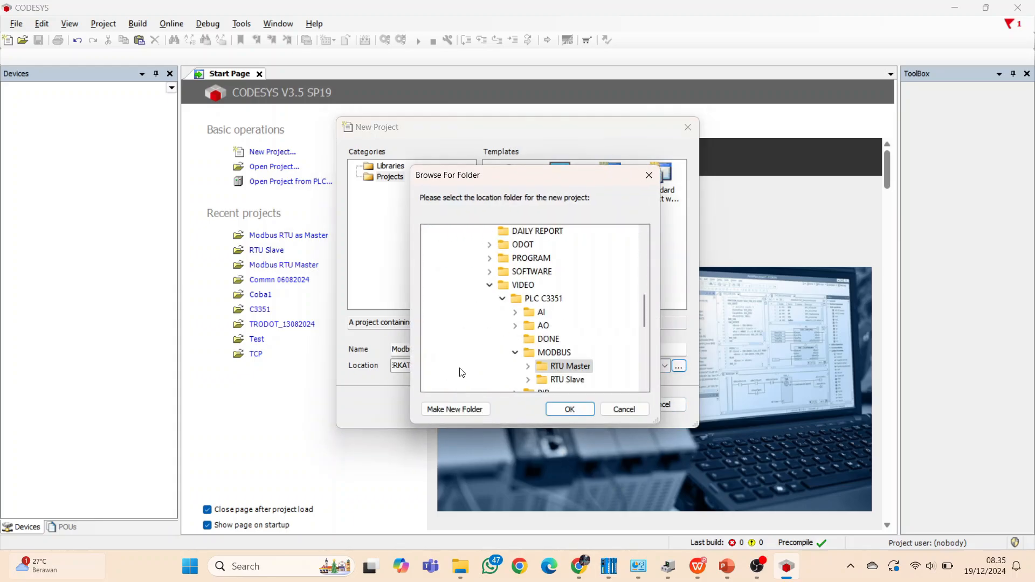
scroll(462, 372, "down", 2)
left_click(566, 298)
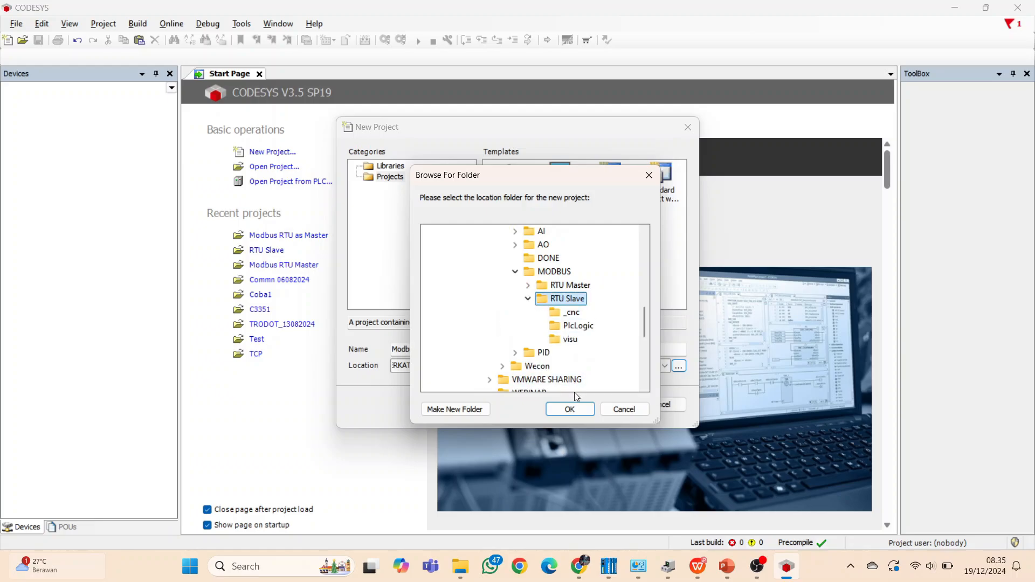
left_click(570, 409)
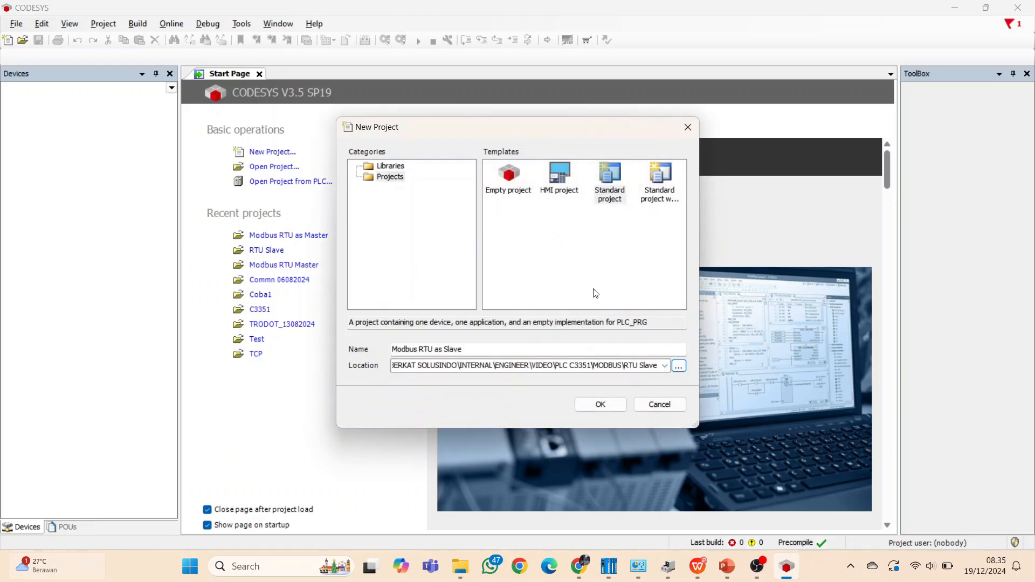
left_click(601, 405)
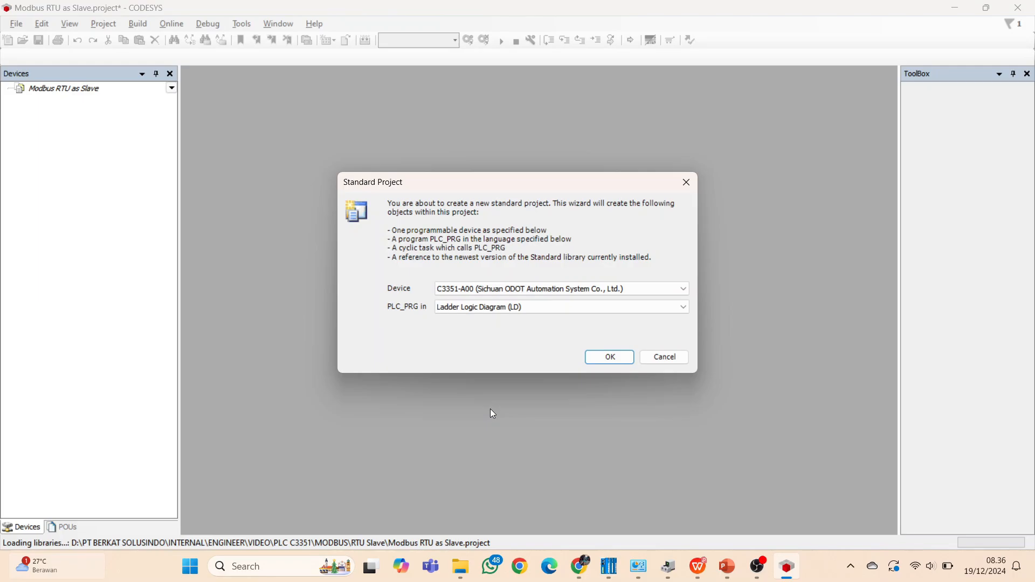
Step: Set the standard project's device to C3351-A00 (Sichuan ODOT) and PLC_PRG's language to Ladder Logic Diagram (LD)
left_click(533, 289)
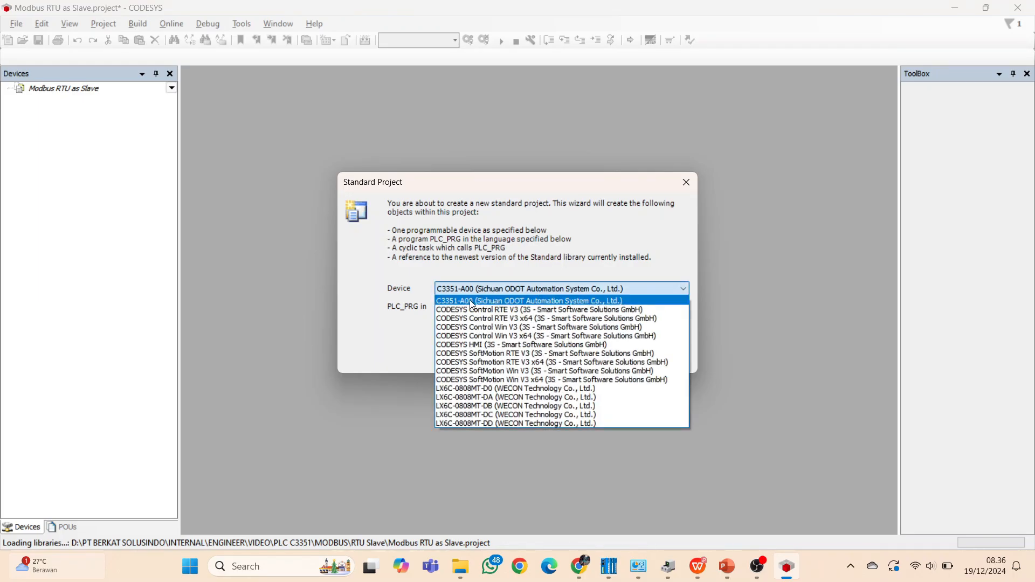
left_click(607, 299)
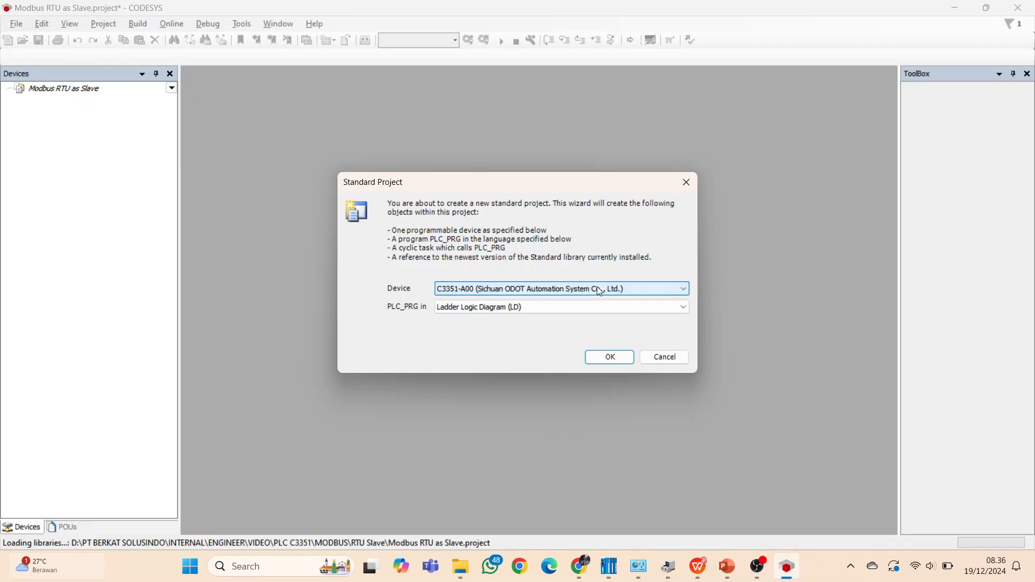
left_click(477, 308)
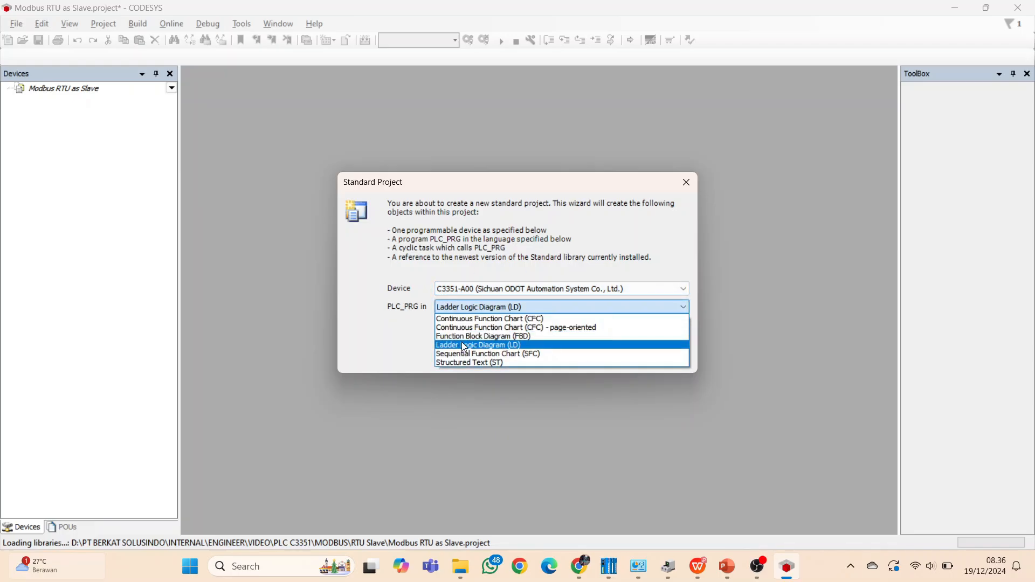
left_click(463, 346)
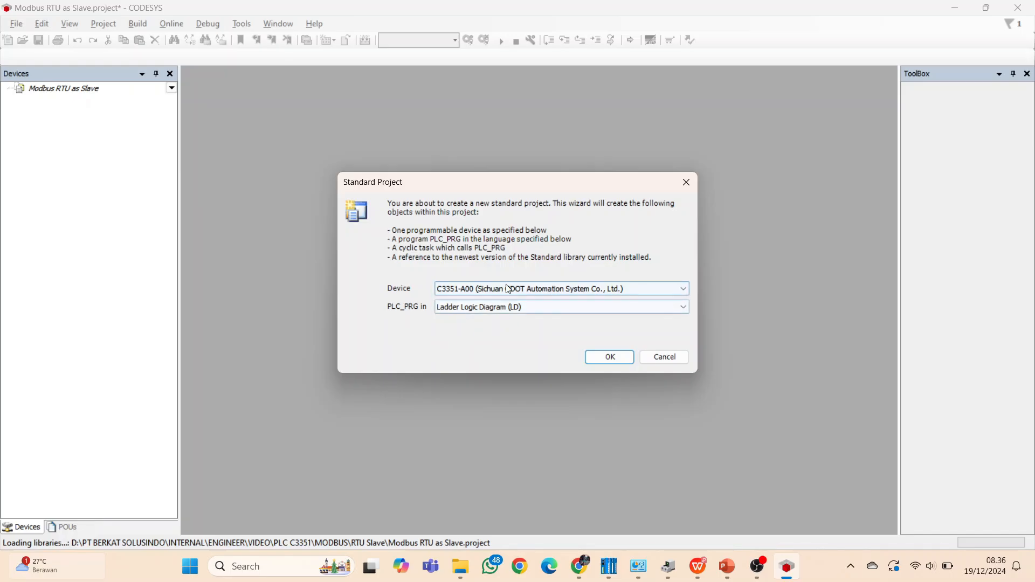
left_click(604, 357)
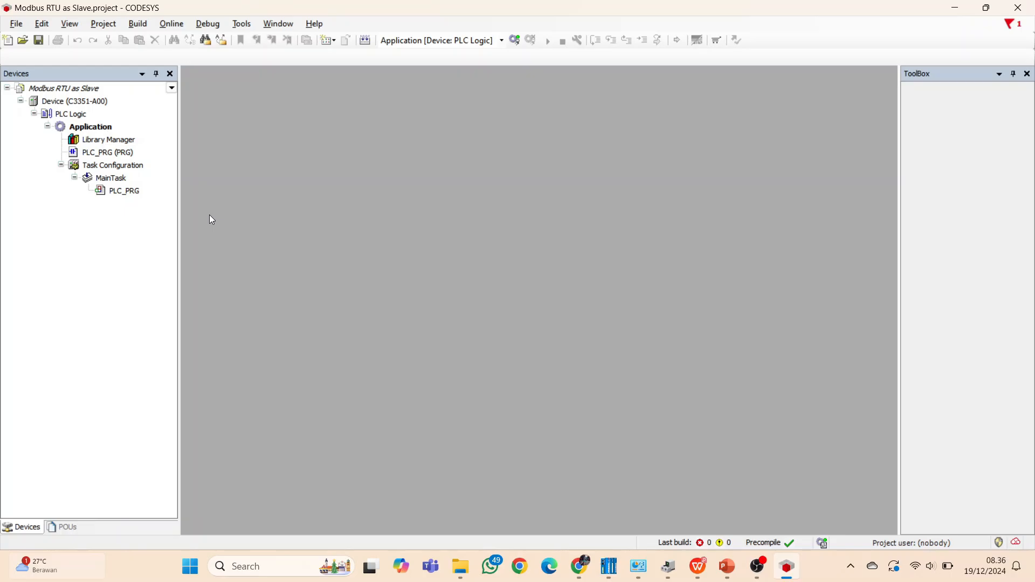
Step: Set the device's Always update variables option to Enabled 1 (use bus cycle task if not used in any task), and return to its communication settings
double_click(80, 102)
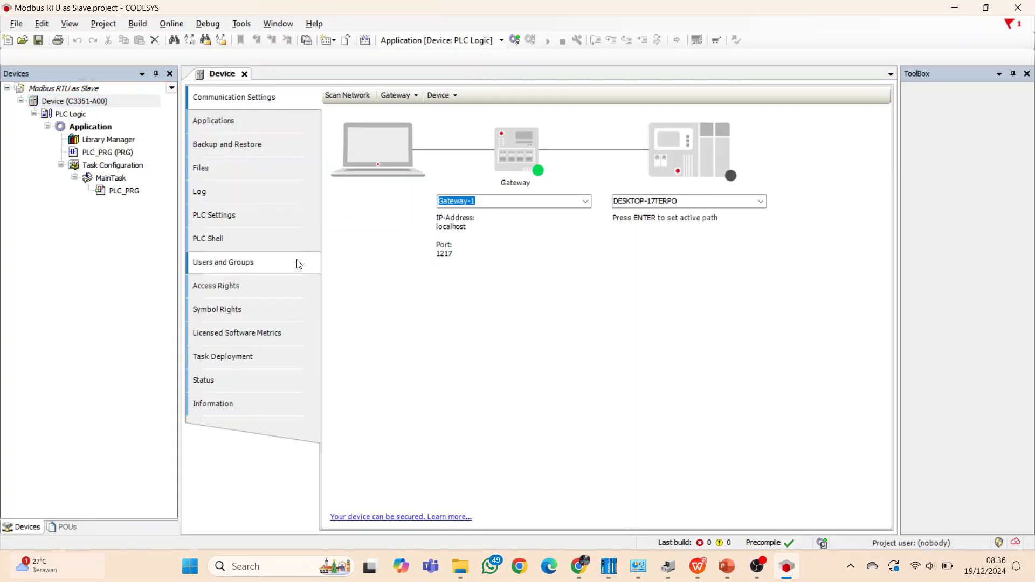
left_click(265, 225)
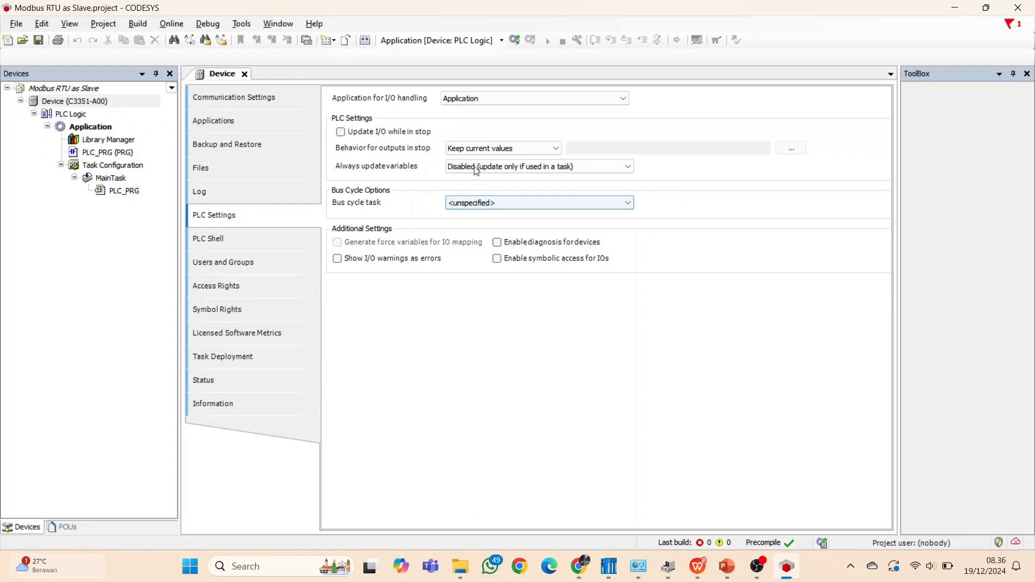
left_click(479, 167)
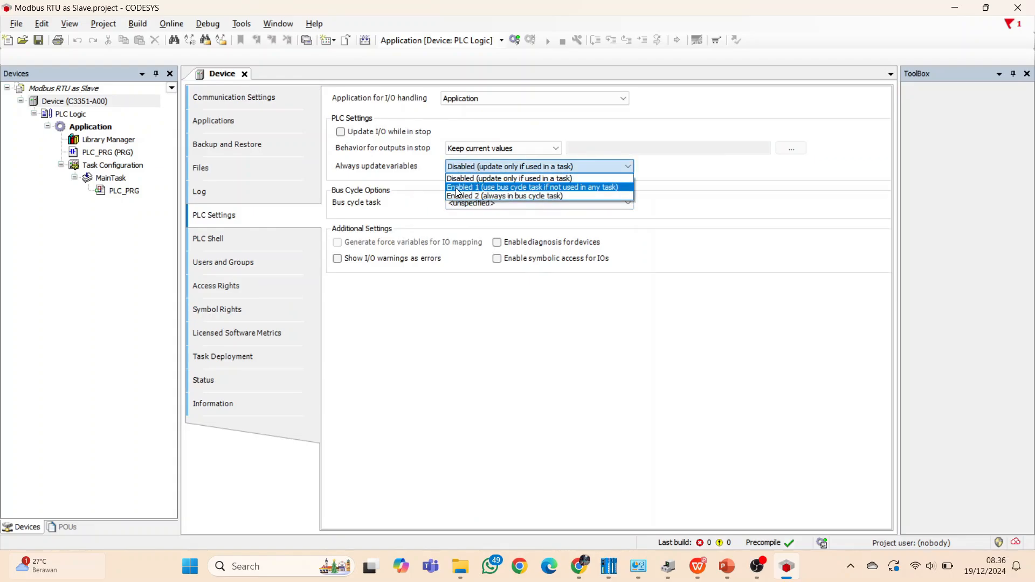
left_click(471, 192)
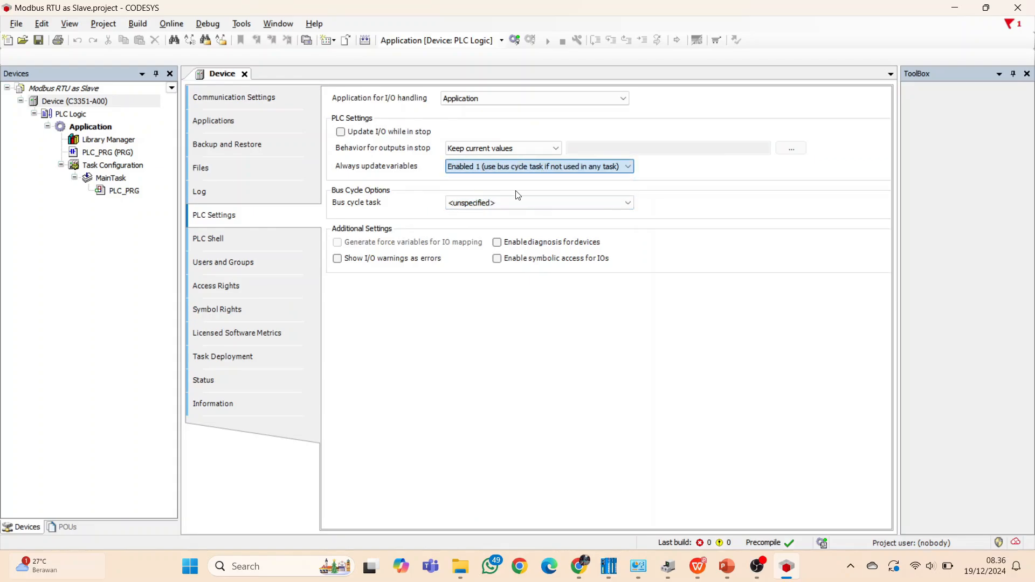
left_click(556, 334)
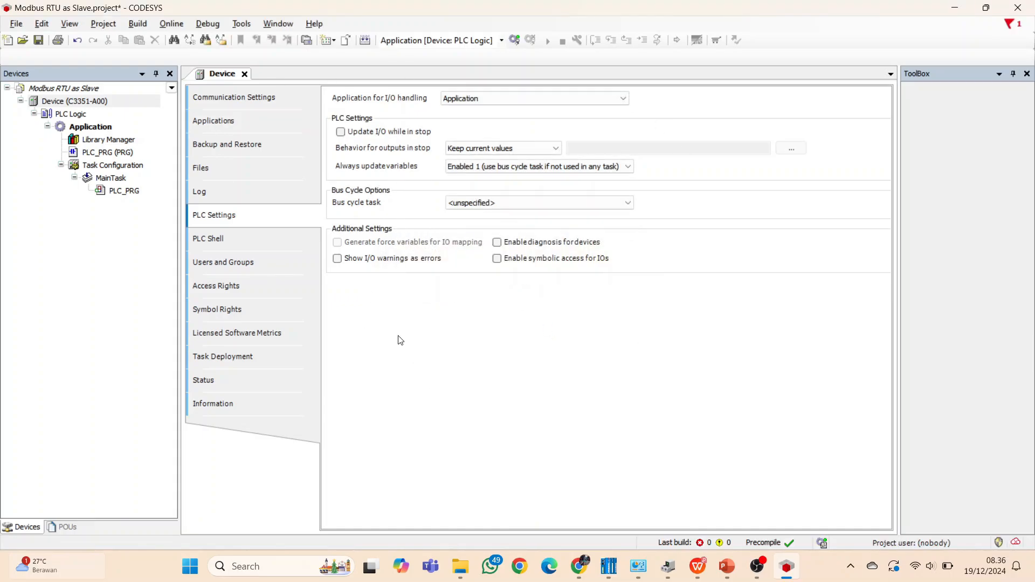
left_click(244, 101)
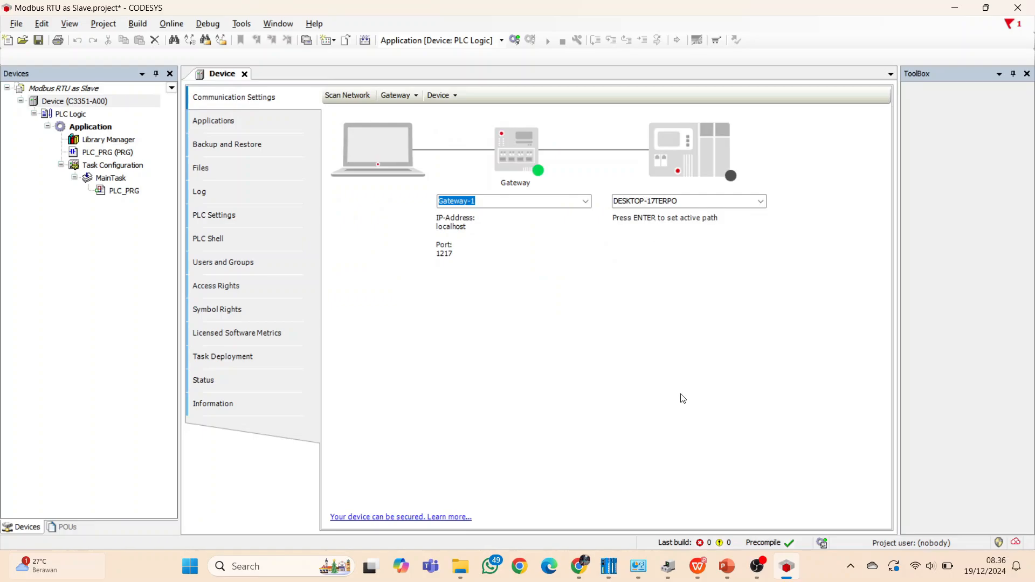
Step: Switch to IO Config, search the network for the PLC and upload the found C3351-A00 into the project list
left_click(609, 567)
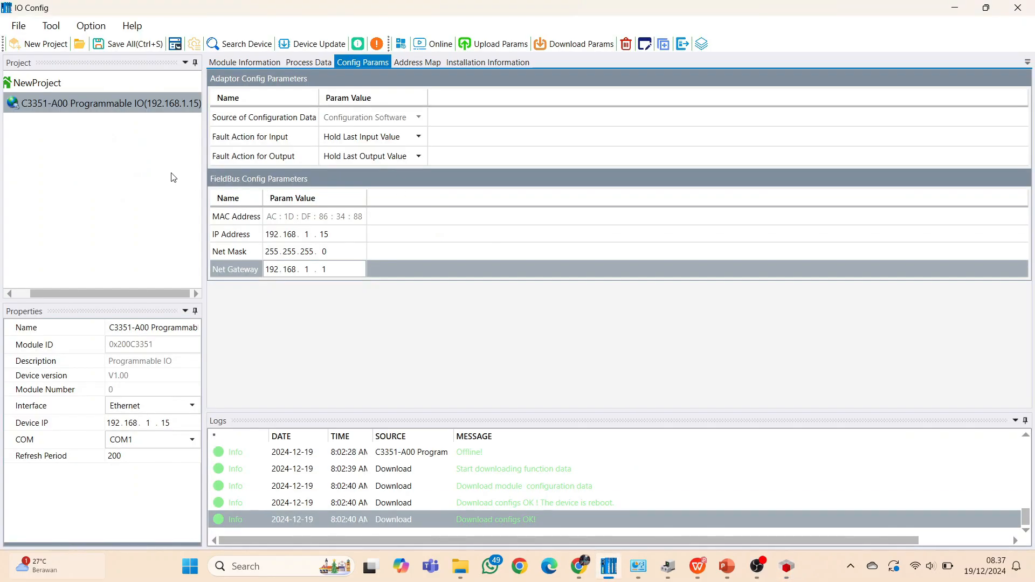
left_click(137, 102)
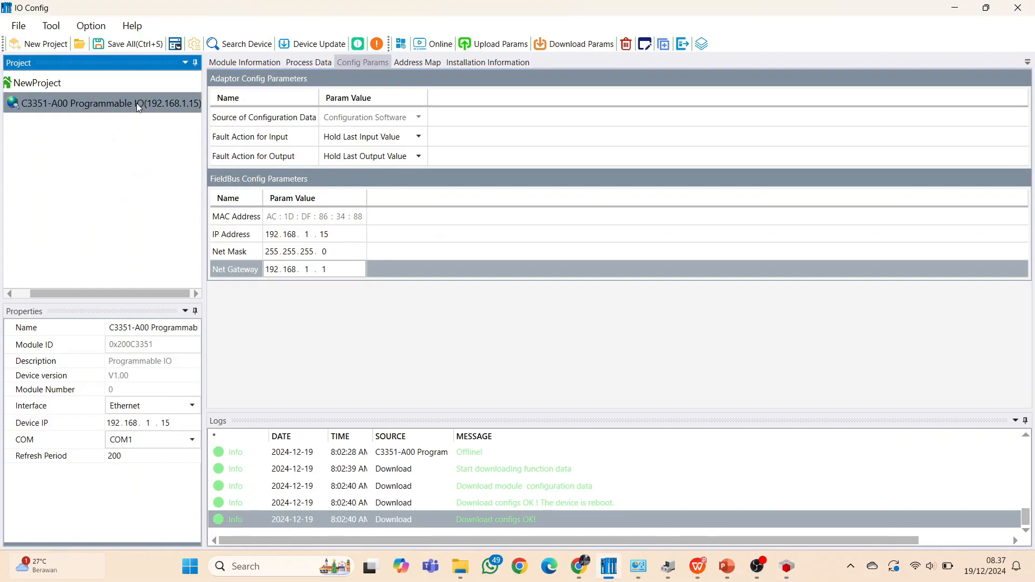
left_click(213, 44)
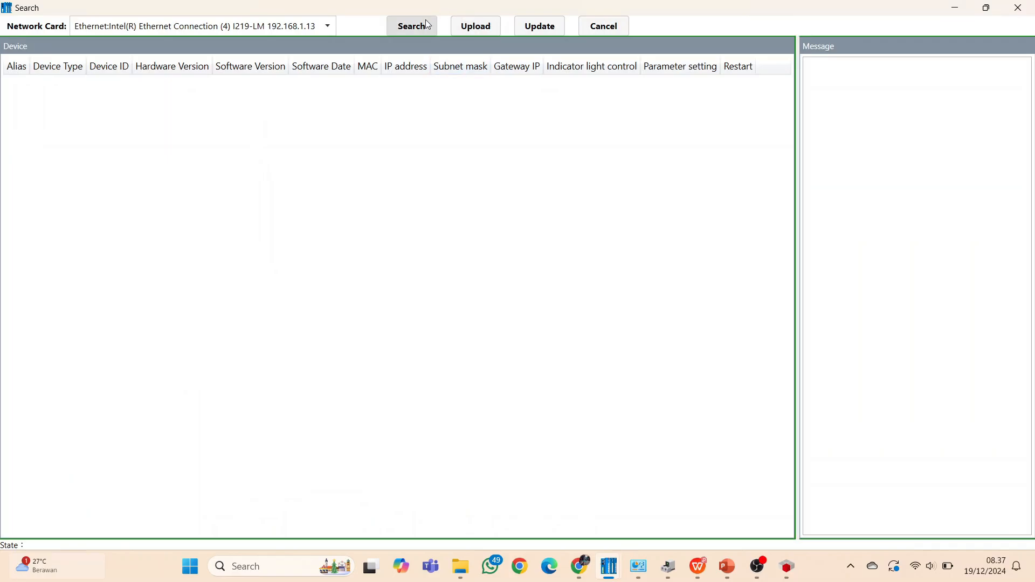
left_click(417, 27)
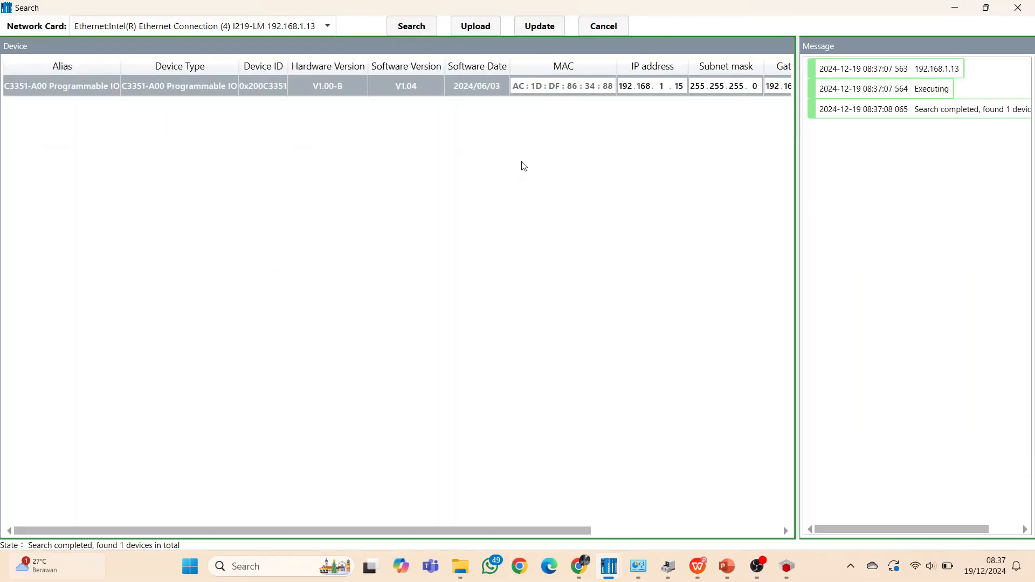
left_click(476, 27)
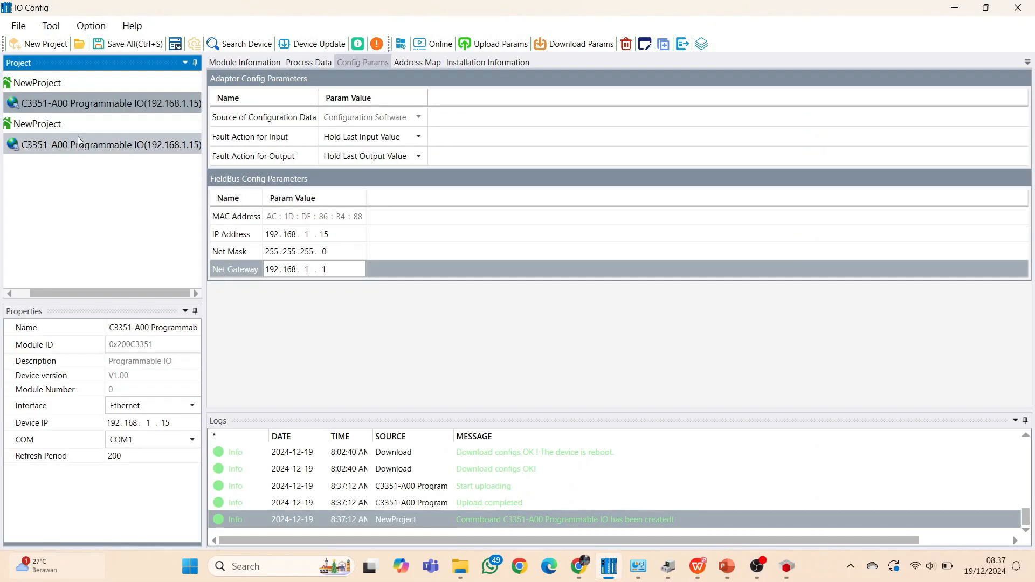
Step: Check the IP address of the newly uploaded C3351-A00 and download its configuration parameters to the device
left_click(168, 143)
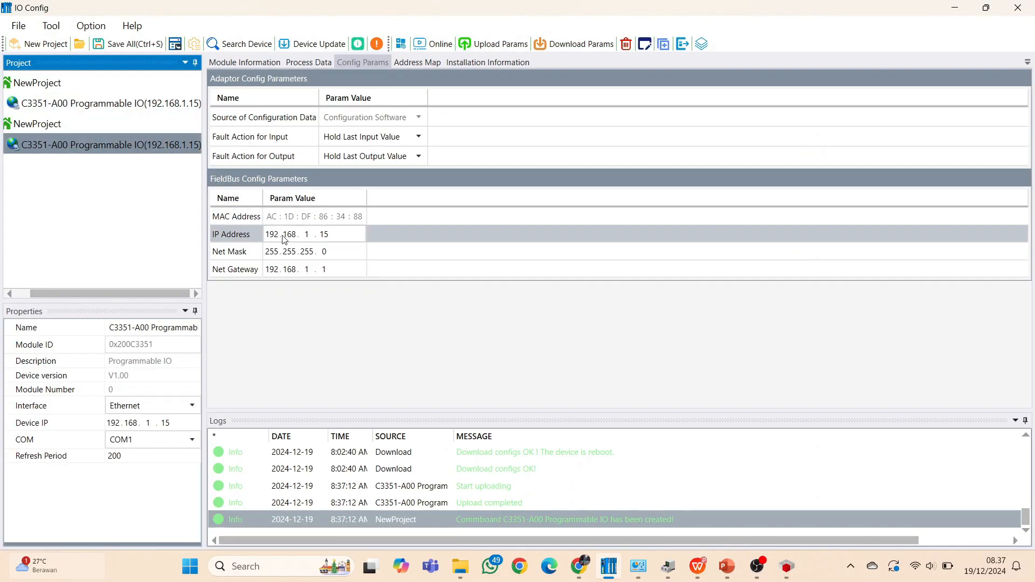
left_click(267, 234)
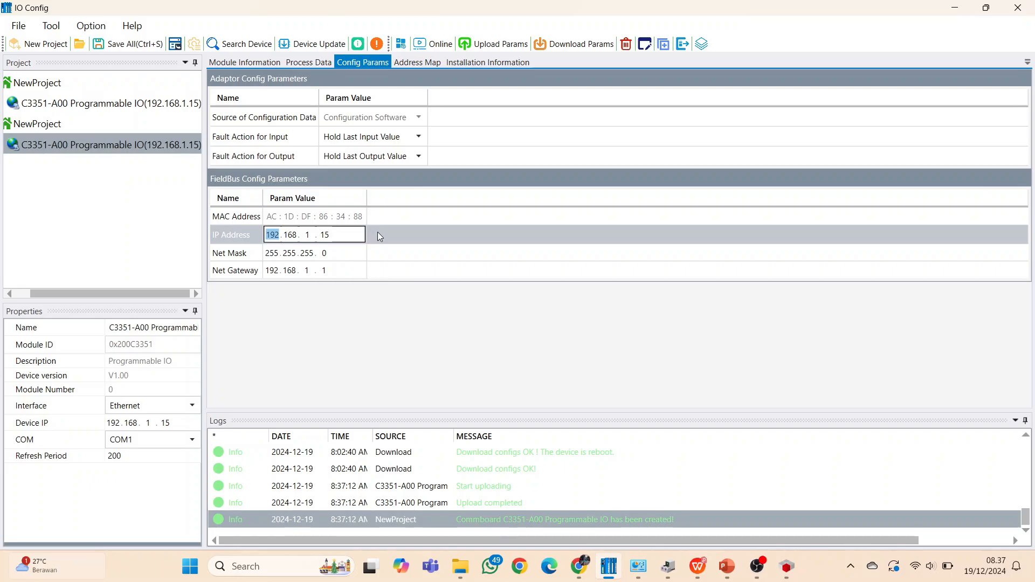
double_click(325, 235)
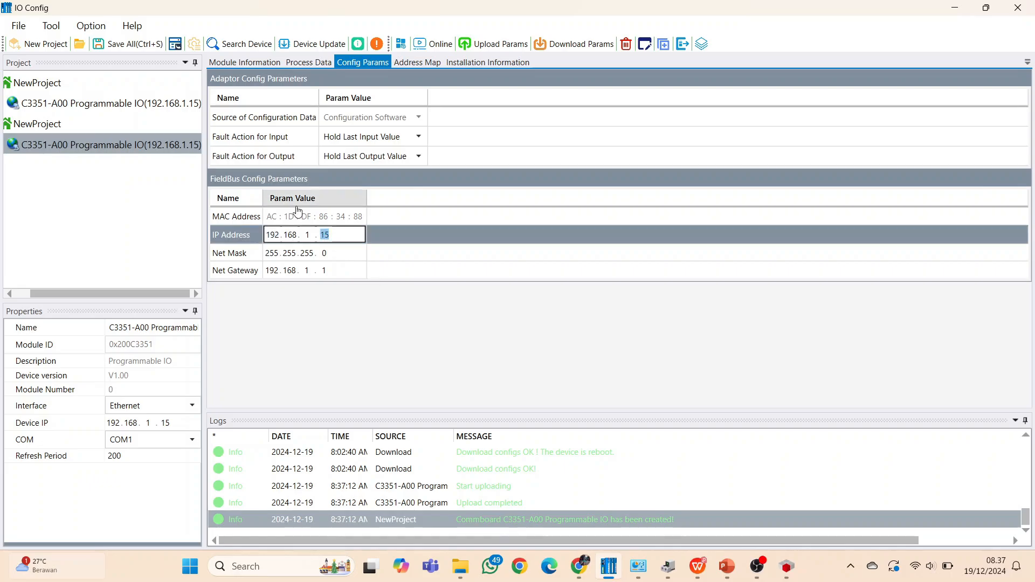
left_click(539, 46)
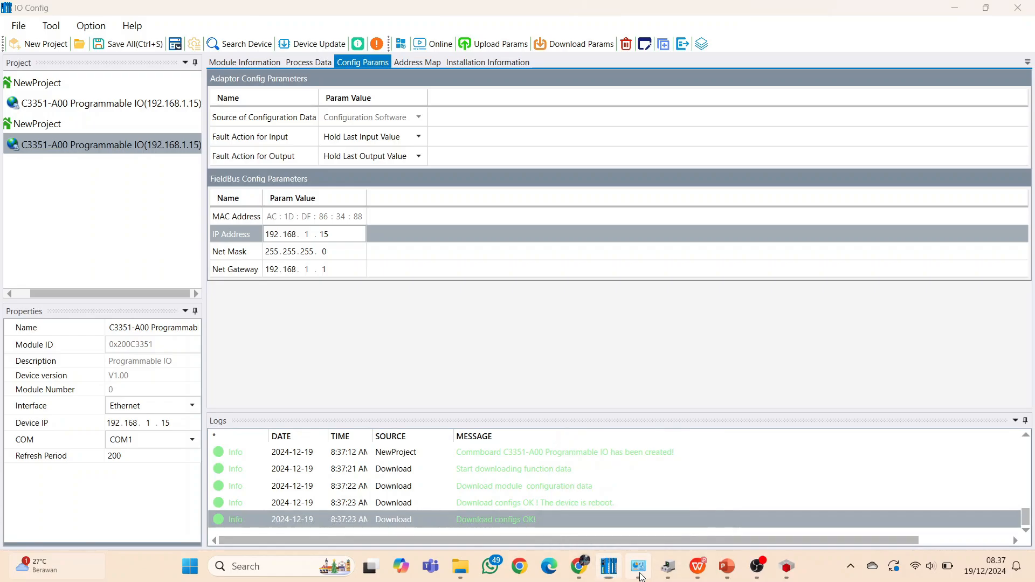
Step: Switch to Windows Network Connections, examine the Ethernet adapter's IPv4 address in its connection details, and return to IO Config
left_click(638, 566)
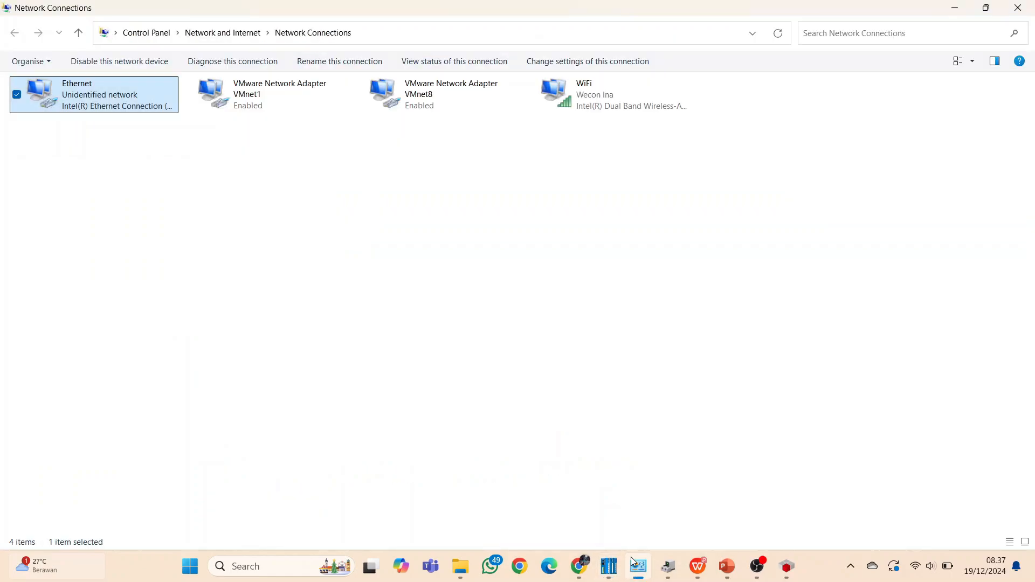
double_click(135, 110)
left_click(449, 276)
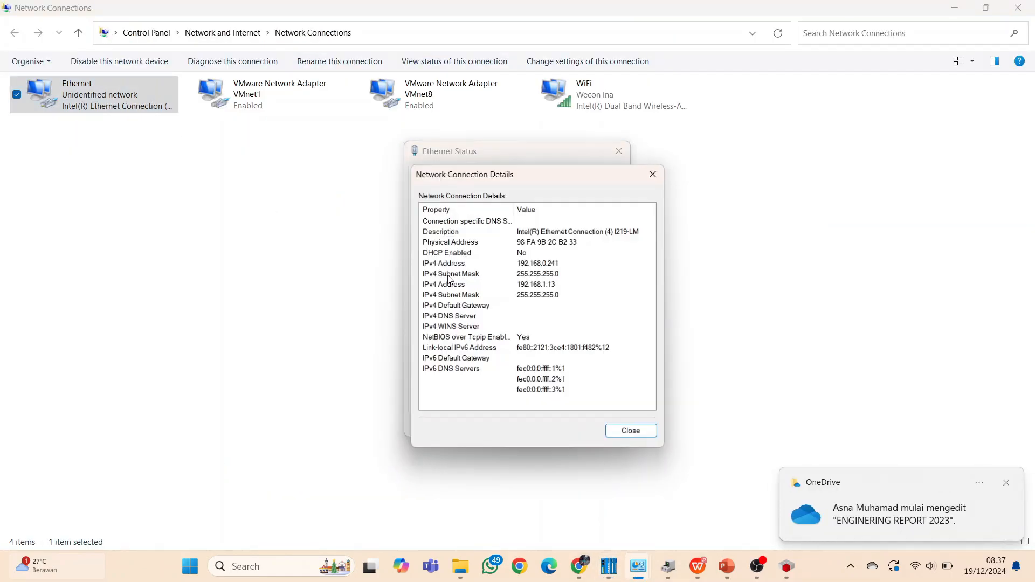
left_click(541, 286)
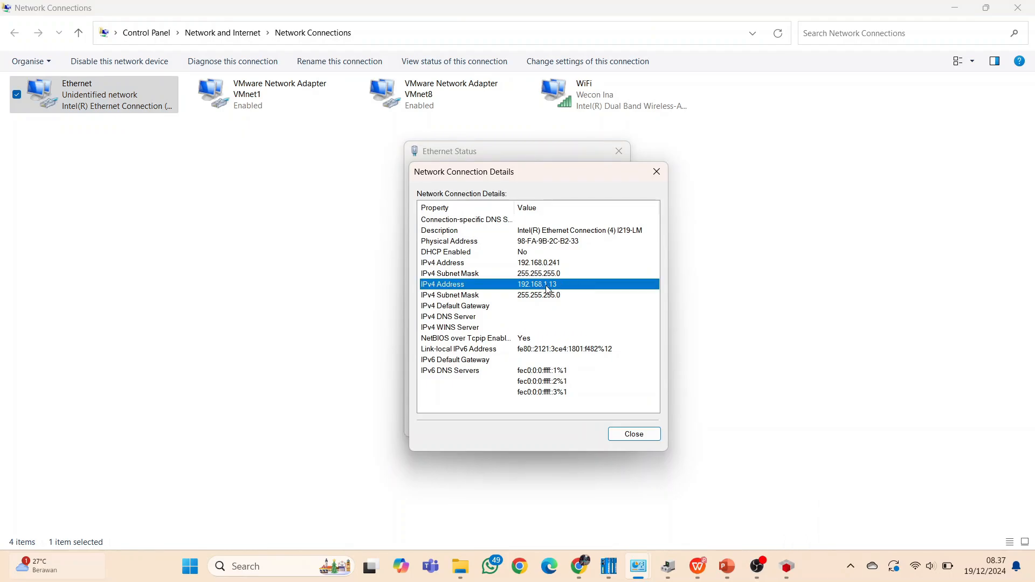
left_click(631, 434)
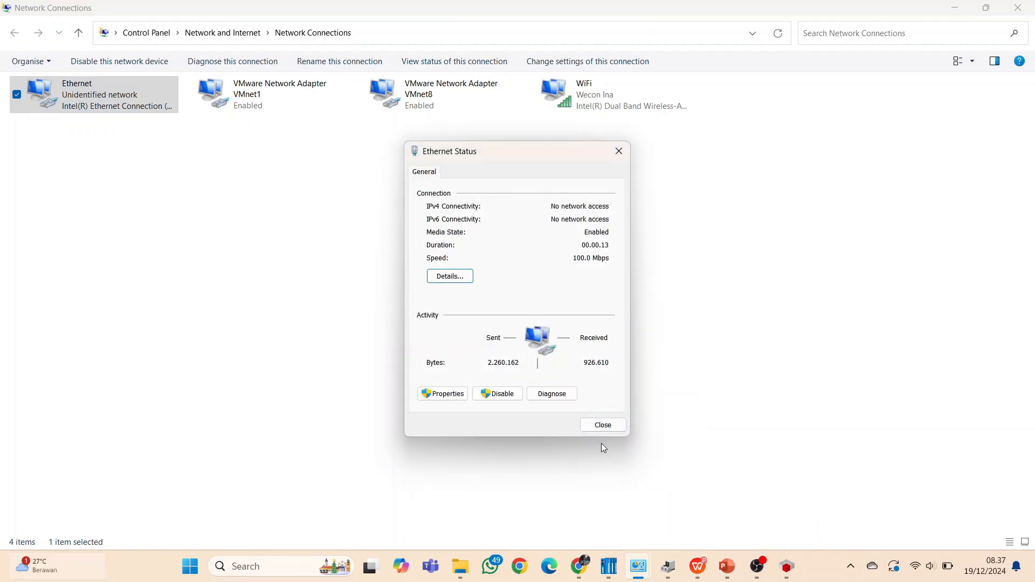
left_click(597, 426)
key("alt+Tab")
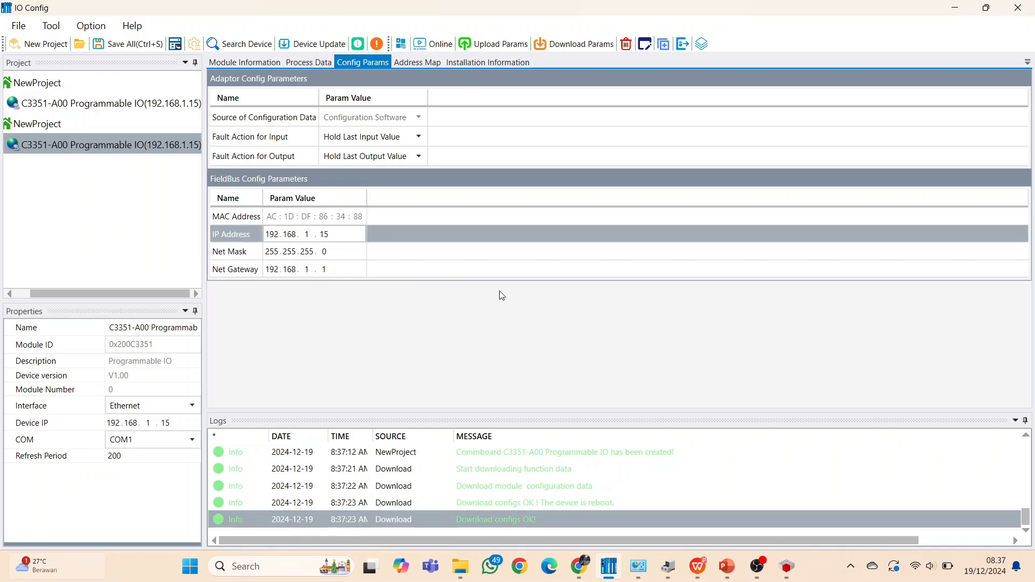
Step: Switch to CODESYS and set 192.168.1.15 as the active path to the PLC device
left_click(779, 574)
left_click(681, 201)
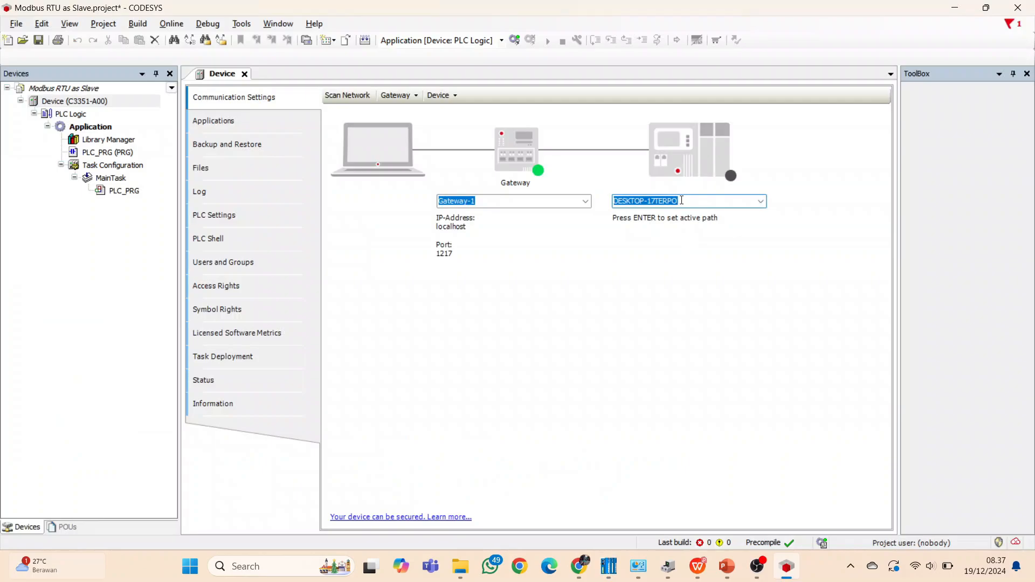
type("192.168.1.15")
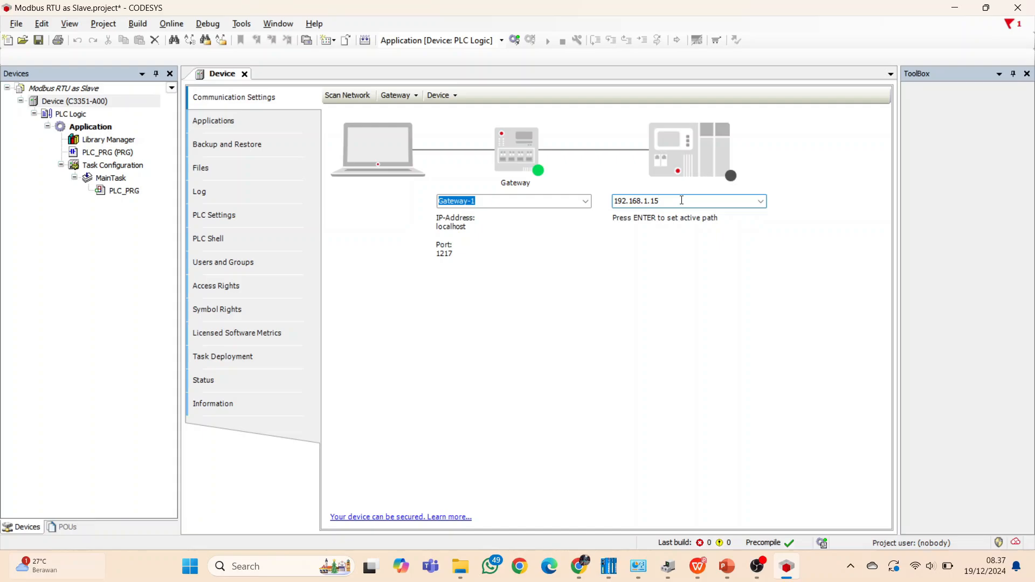
key("Return")
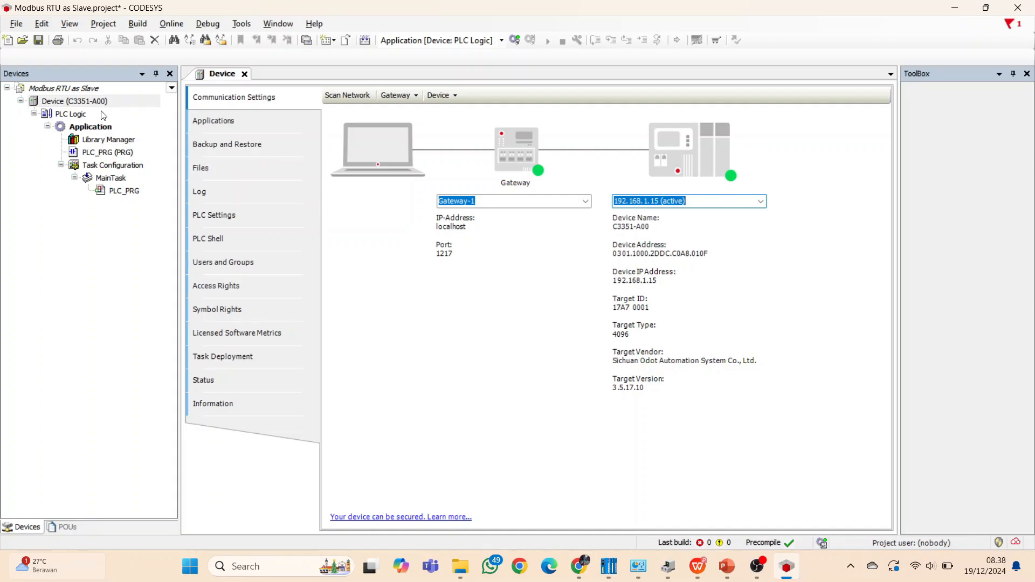
Step: In the Application's boot properties, enable creating an implicit boot application on download and the boot application reminder on project close
left_click(95, 131)
right_click(95, 131)
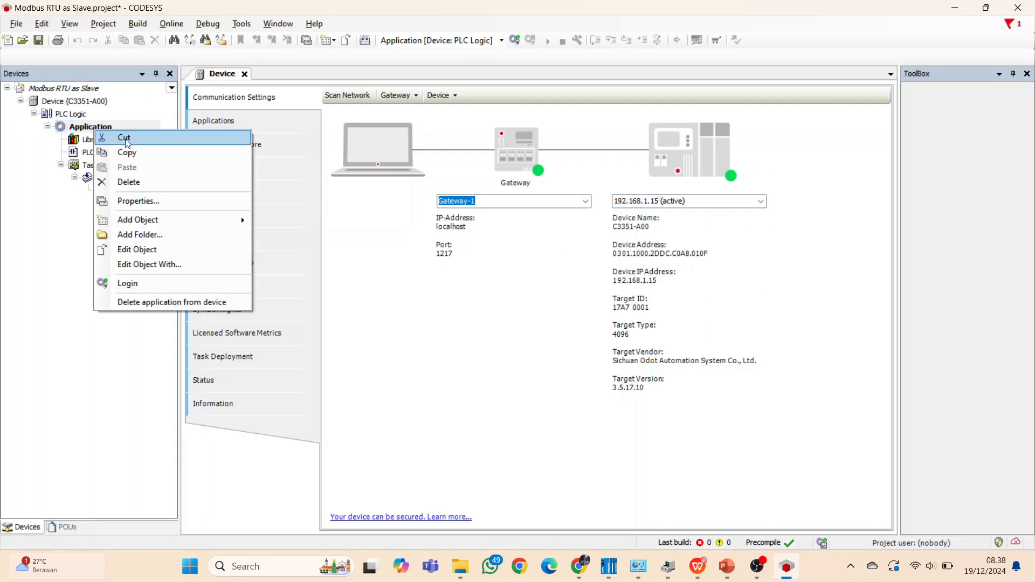
left_click(191, 202)
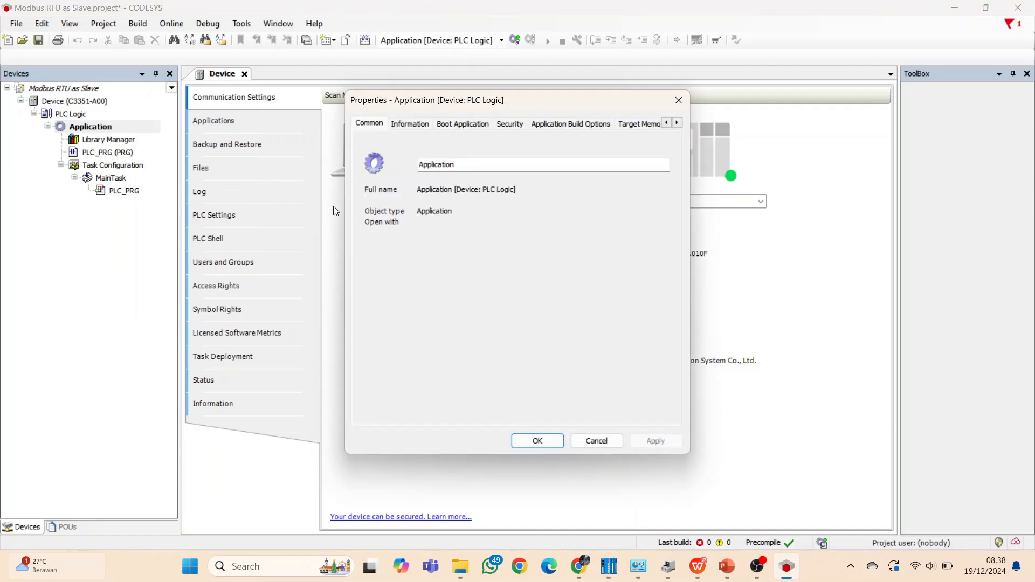
left_click(453, 126)
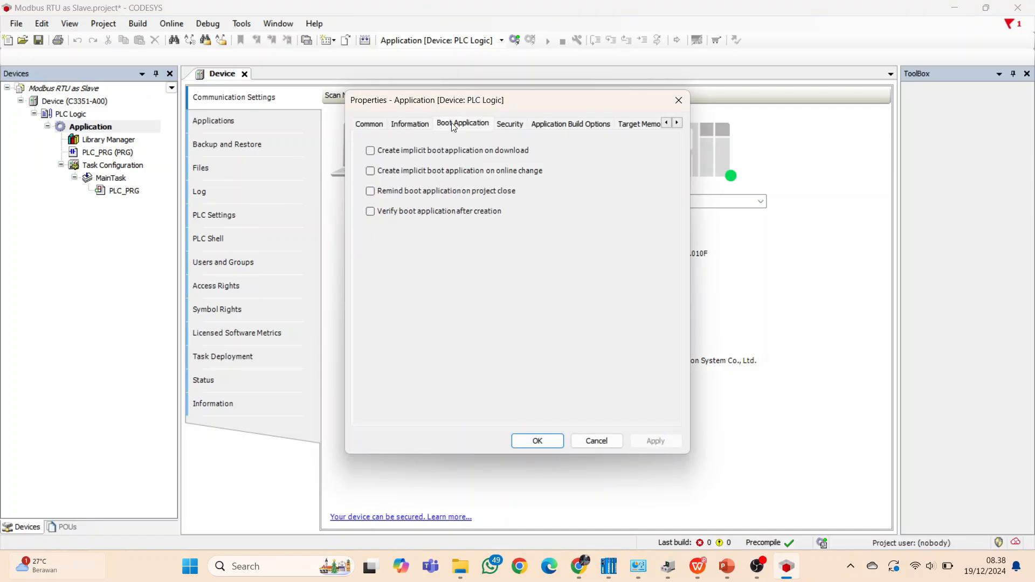
left_click(386, 151)
left_click(387, 191)
left_click(543, 442)
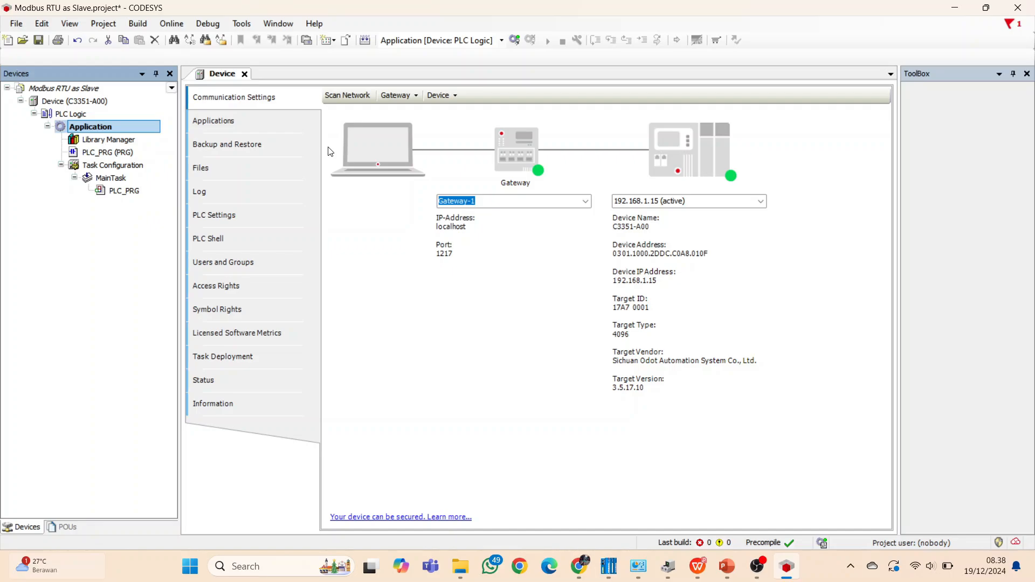
Step: Search the device catalogue for "modb" and append a Modbus COM port to the C3351-A00 device
left_click(87, 102)
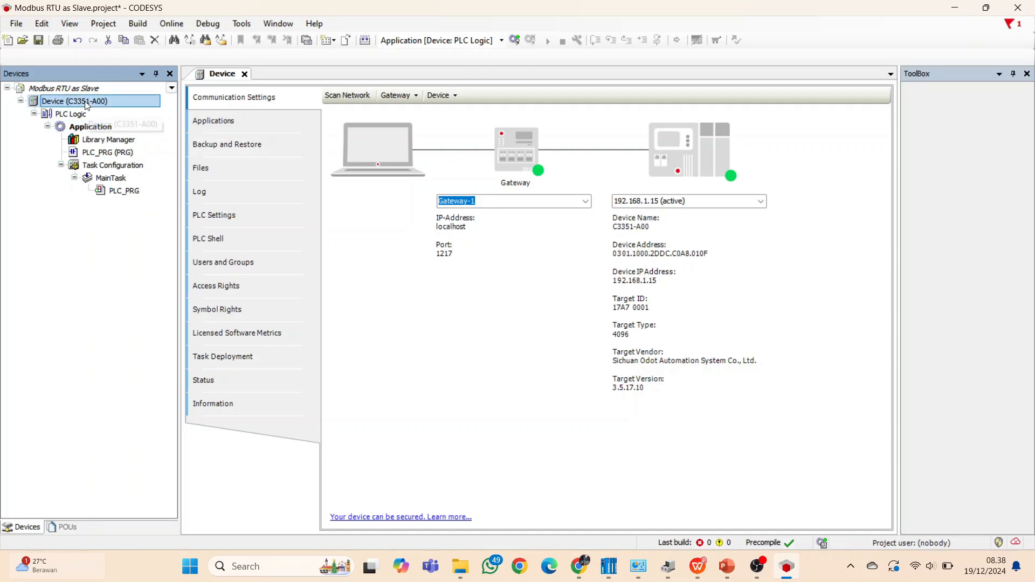
right_click(58, 106)
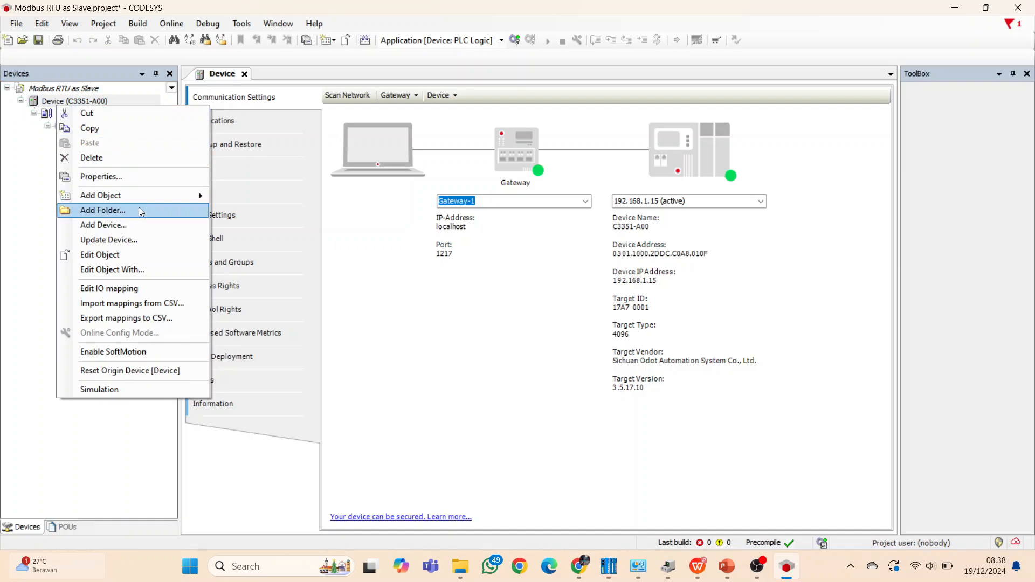
left_click(145, 226)
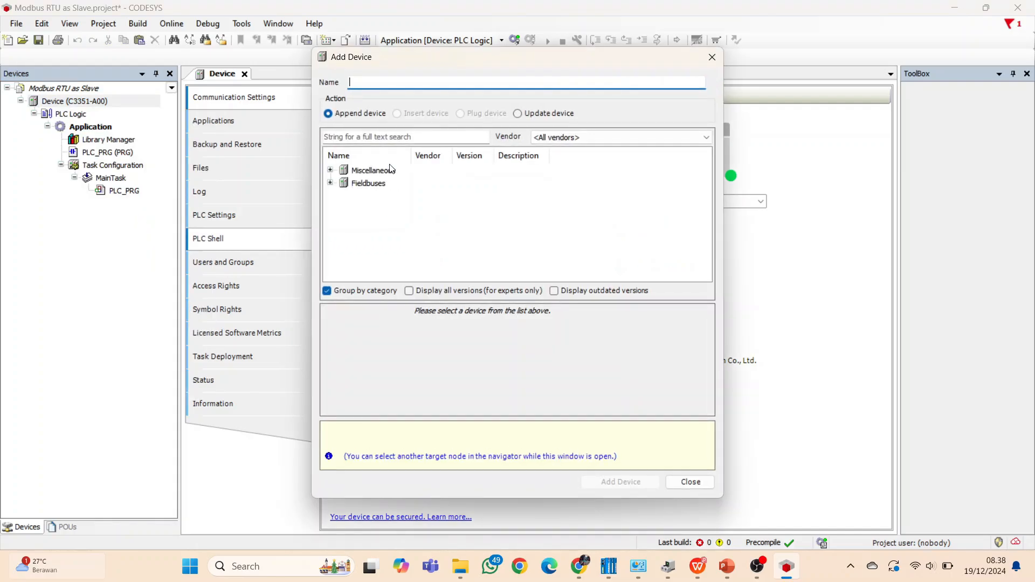
left_click(381, 139)
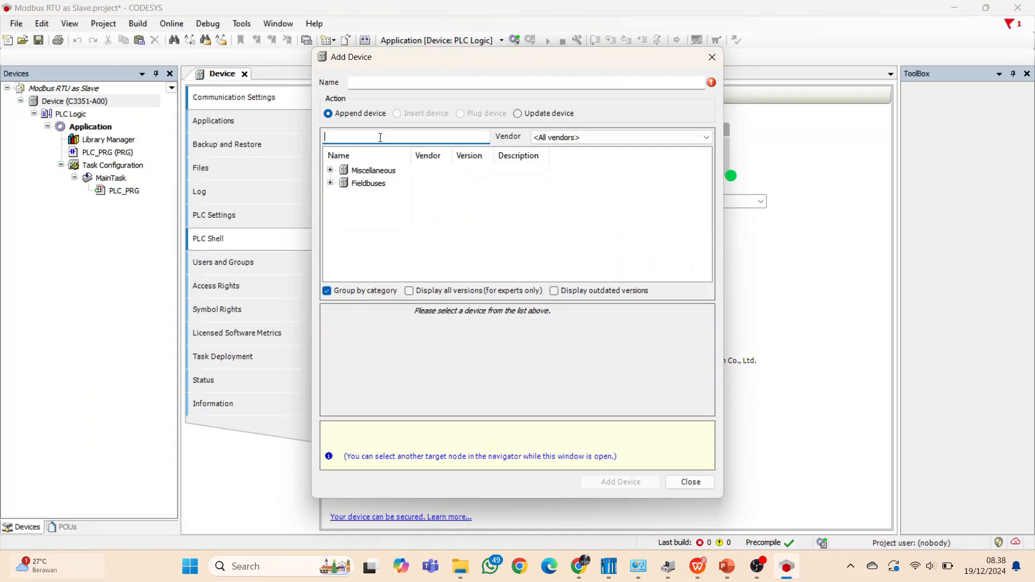
type("modb")
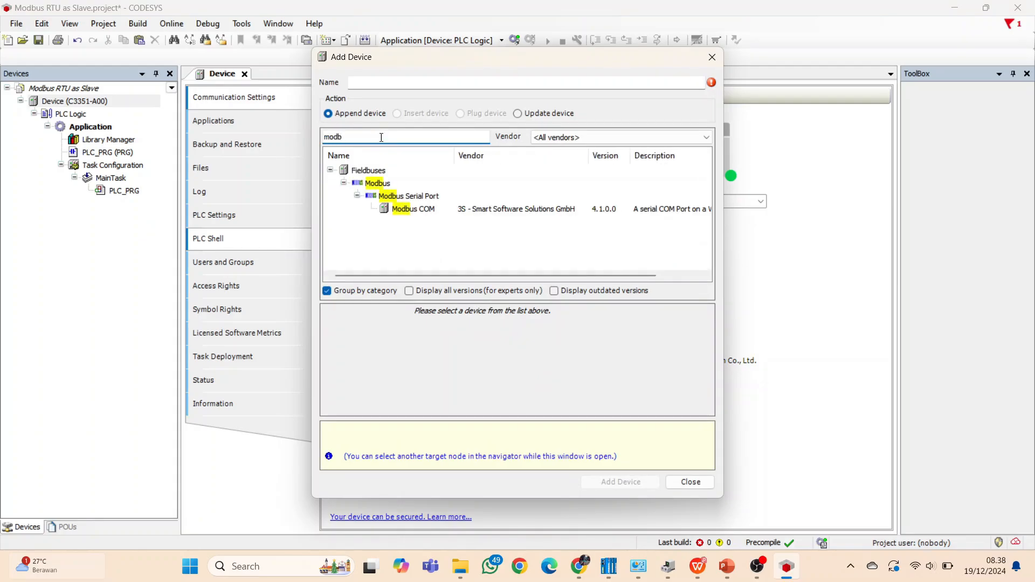
left_click(416, 210)
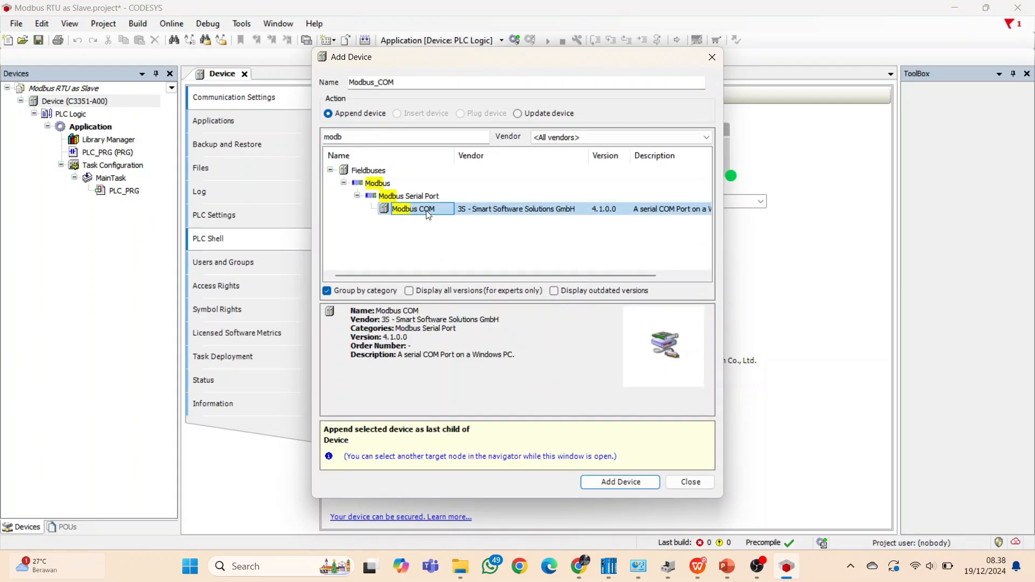
double_click(424, 210)
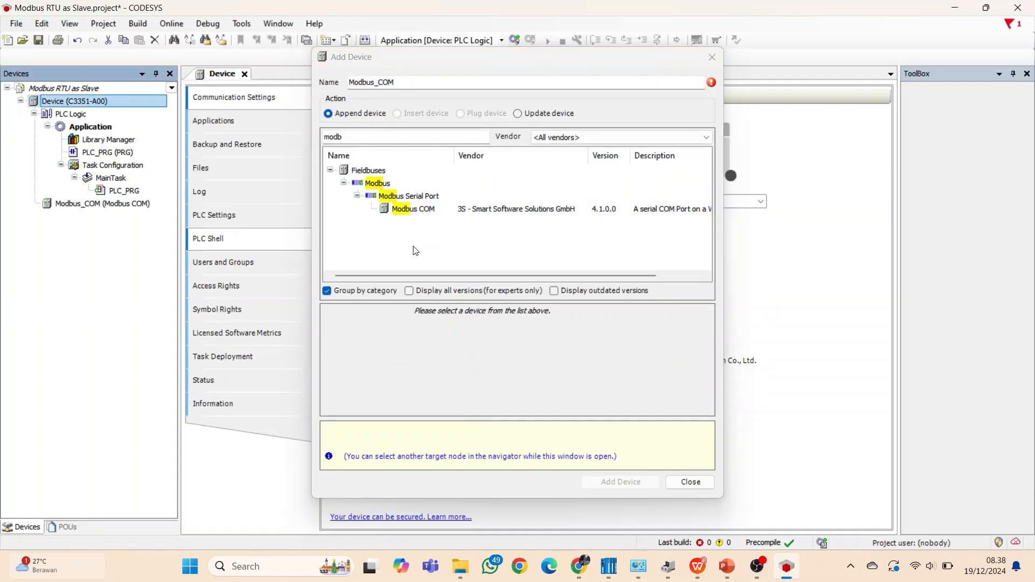
Step: Append a Modbus Serial Device beneath the Modbus_COM port and finish adding devices
left_click(96, 210)
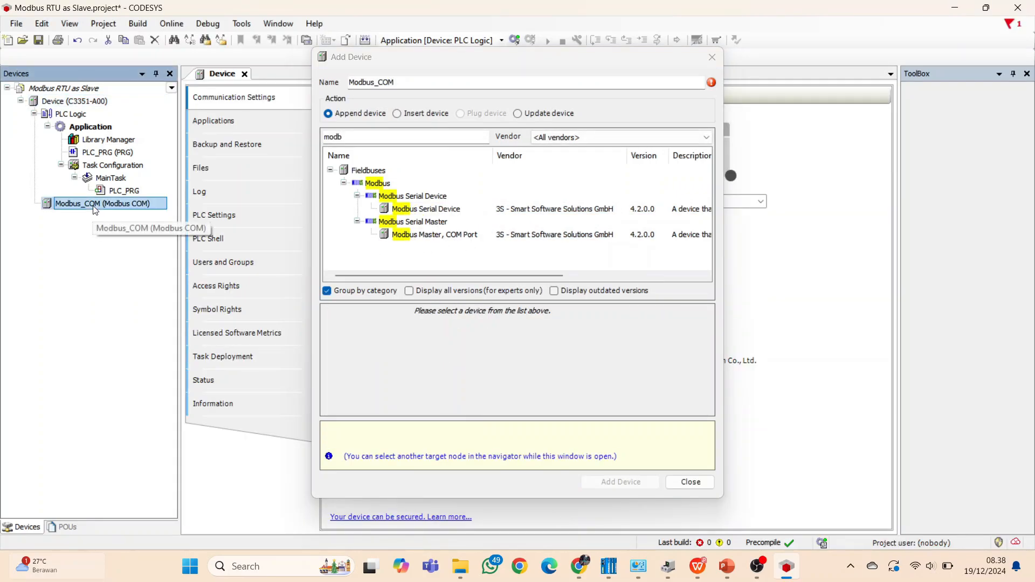
left_click(433, 211)
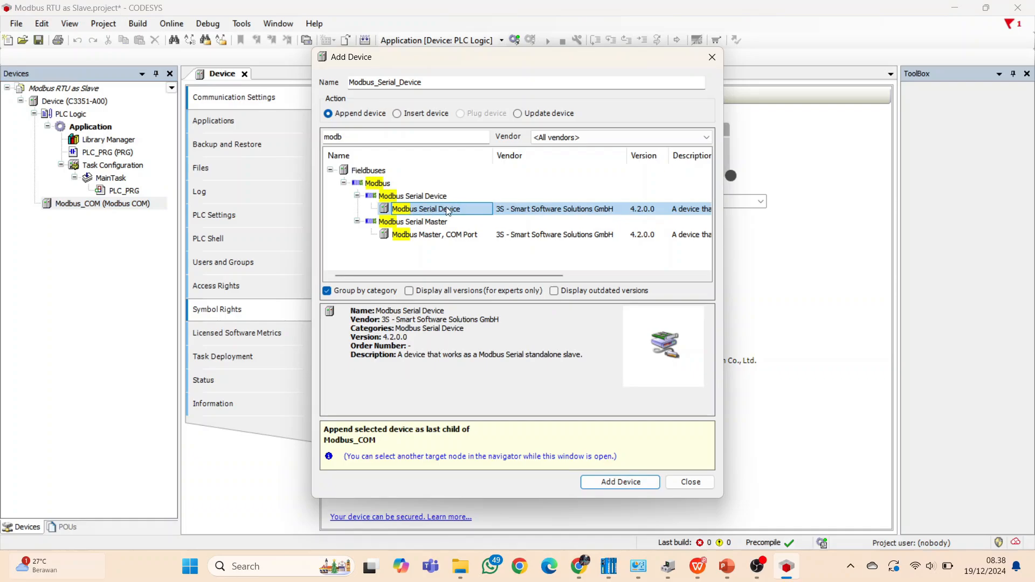
double_click(430, 211)
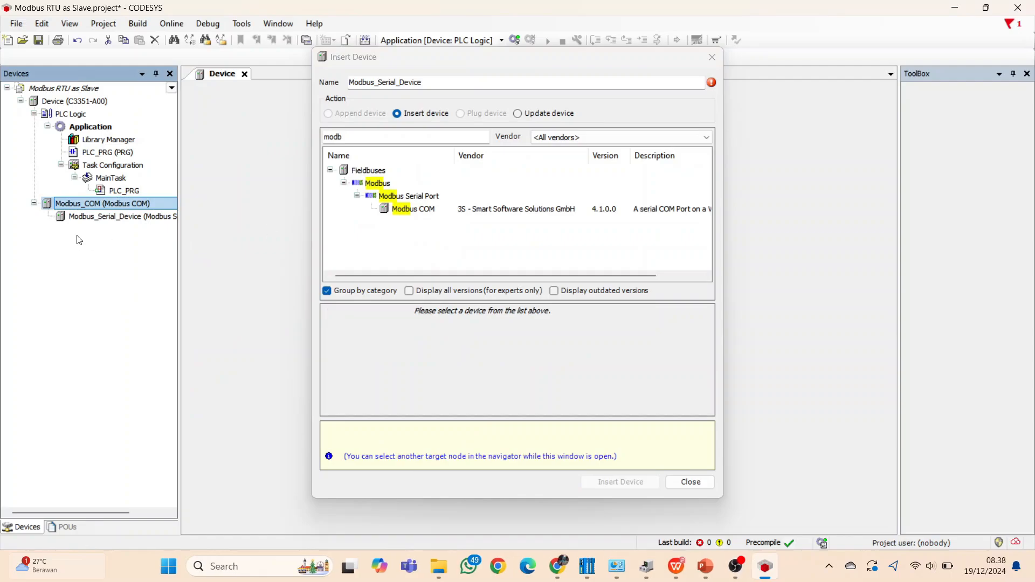
left_click(121, 208)
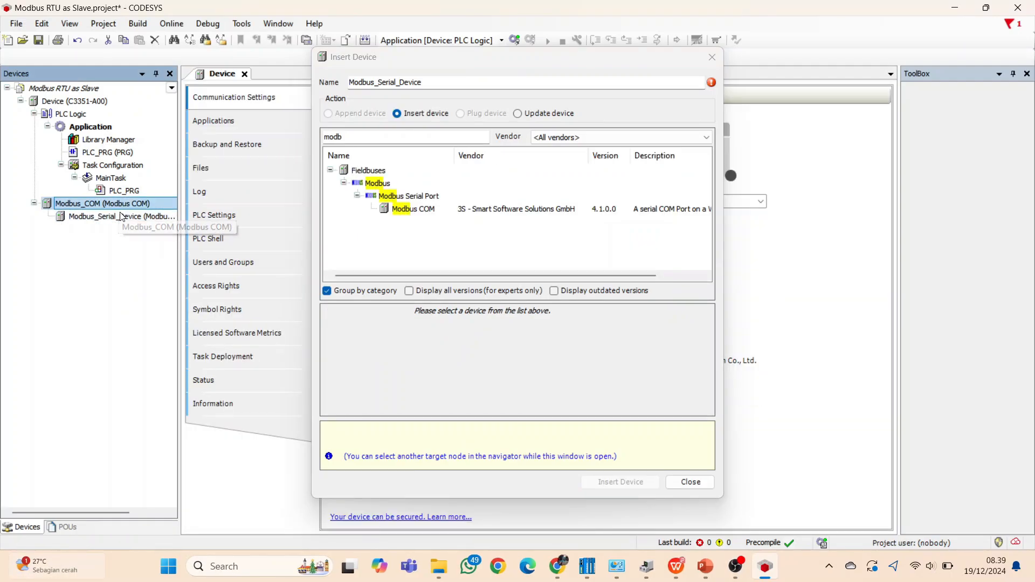
left_click(121, 217)
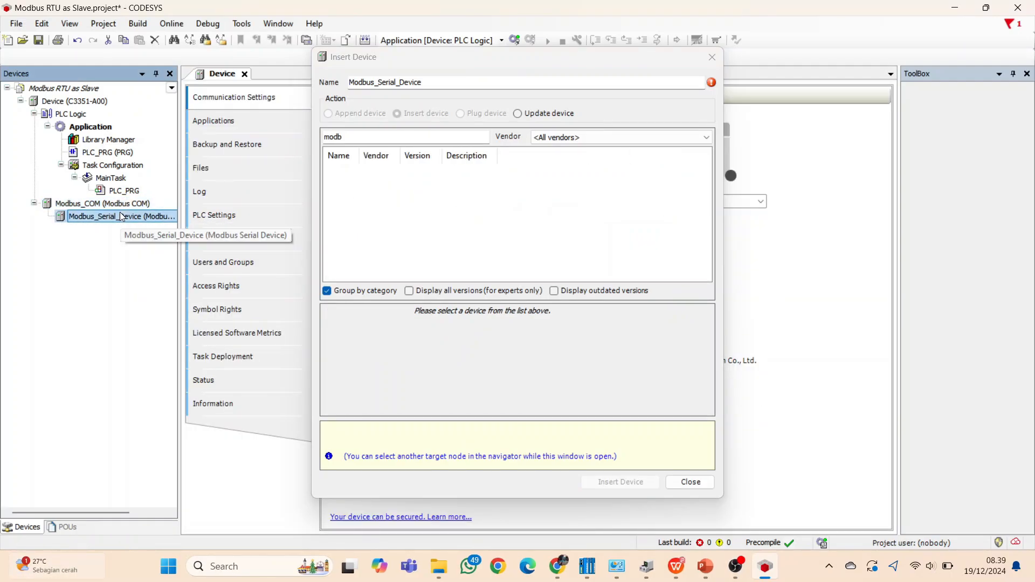
left_click(690, 481)
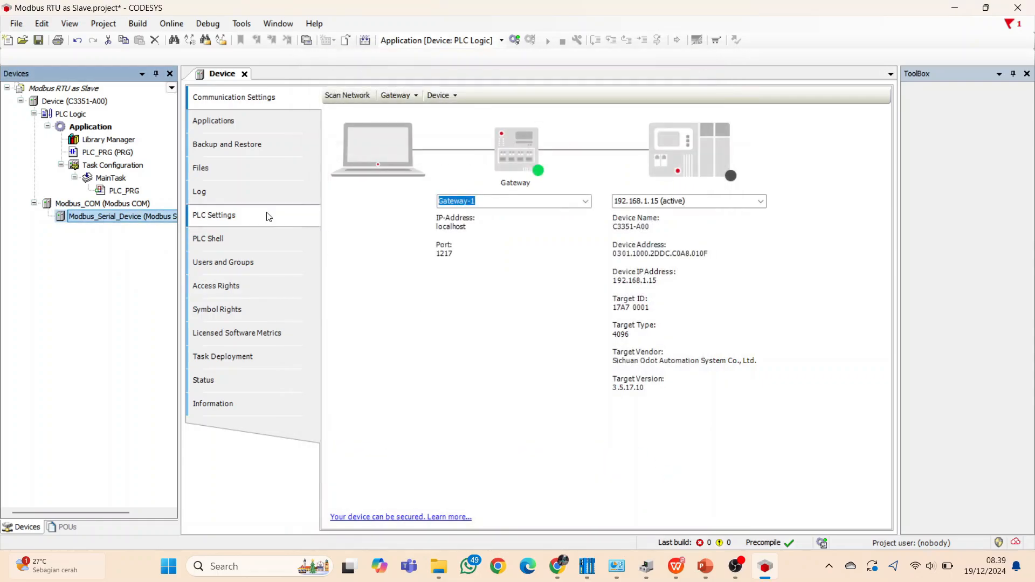
Step: Configure the Modbus_COM serial port to use COM port 2 with parity NONE
left_click(127, 204)
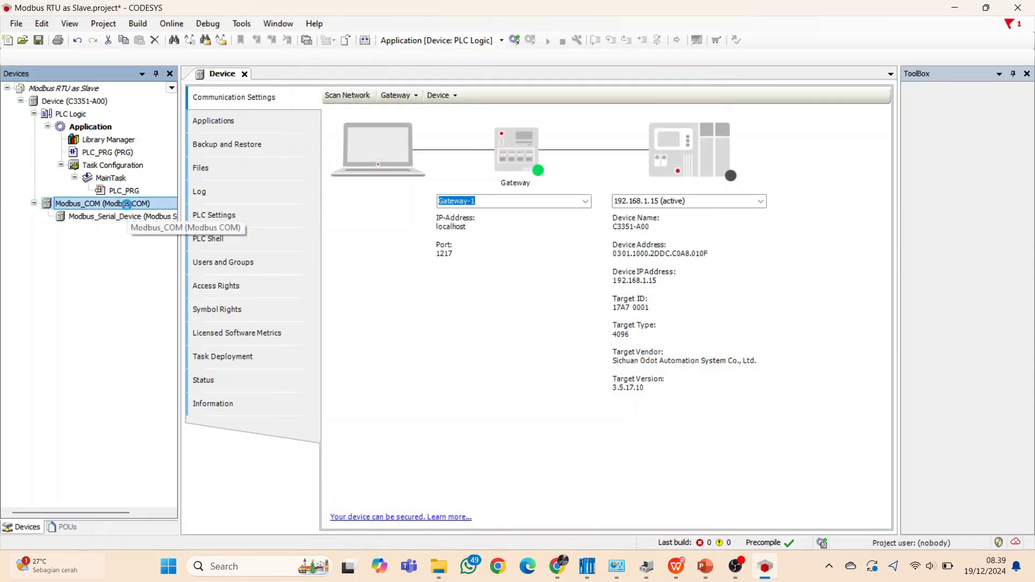
double_click(126, 204)
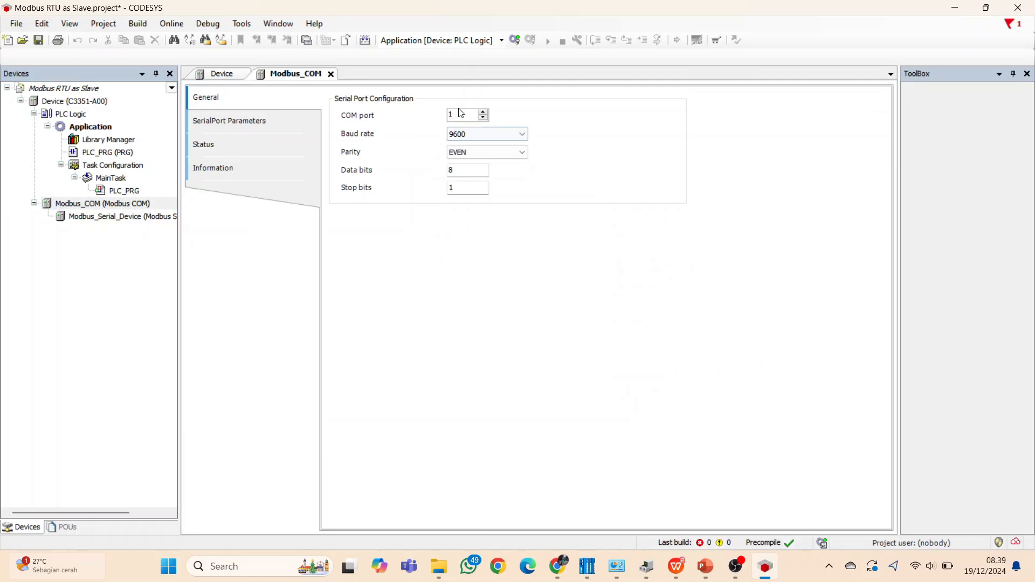
key("BackSpace")
type("2")
key("Tab")
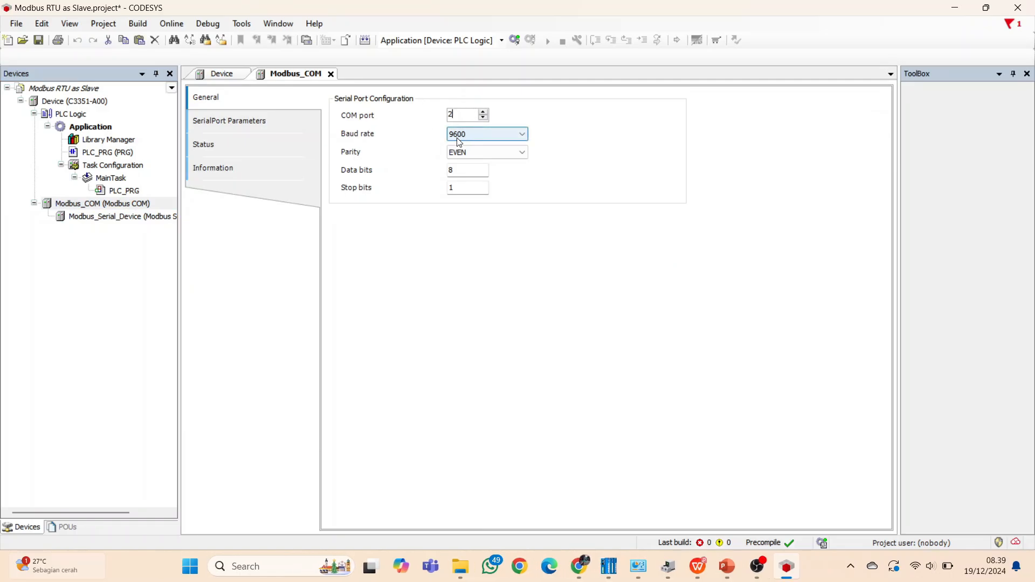
key("shift+Tab")
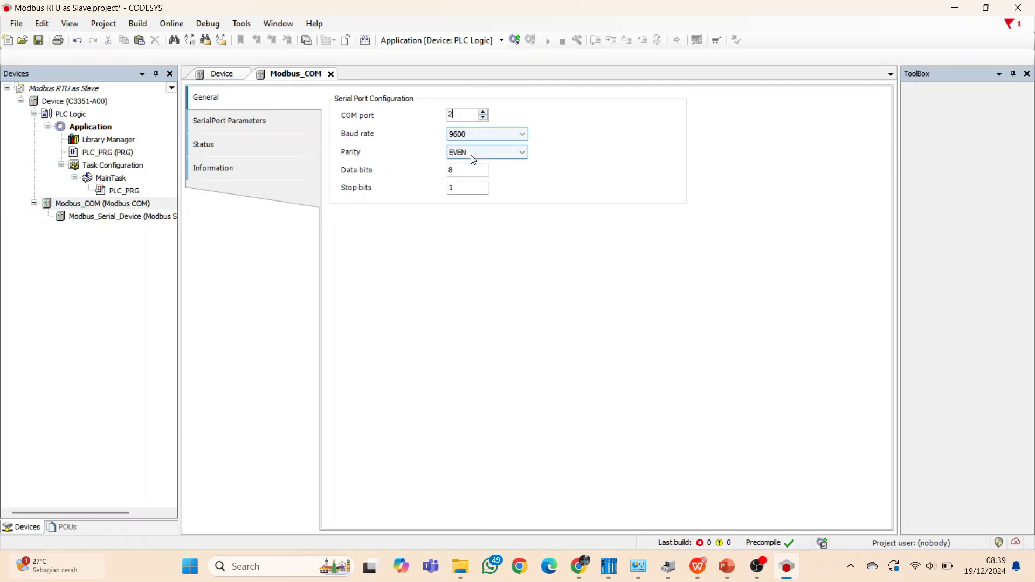
left_click(474, 157)
left_click(479, 185)
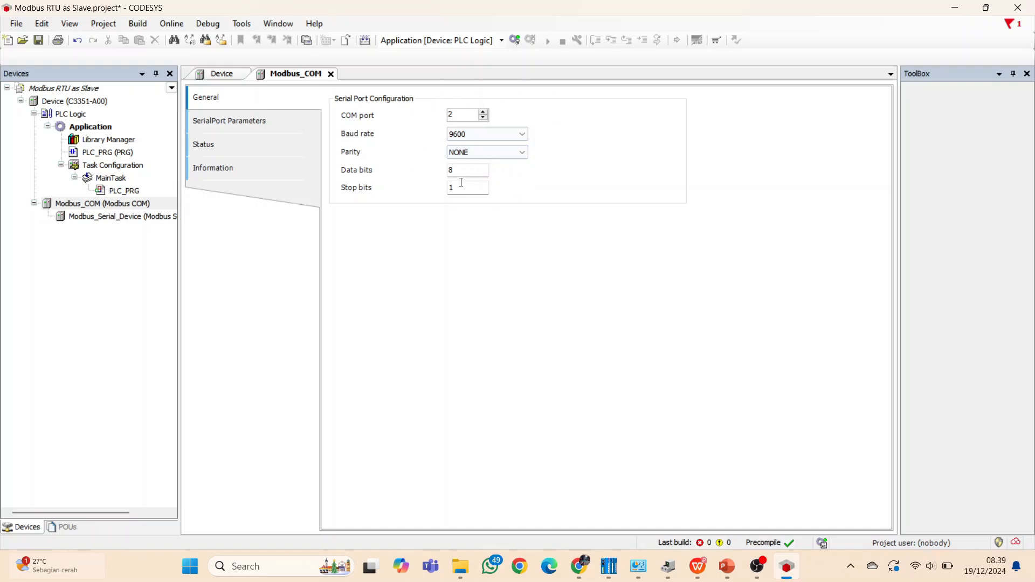
Step: Set the Modbus_Serial_Device's unit ID to 1 and enable its discrete bit areas
left_click(125, 216)
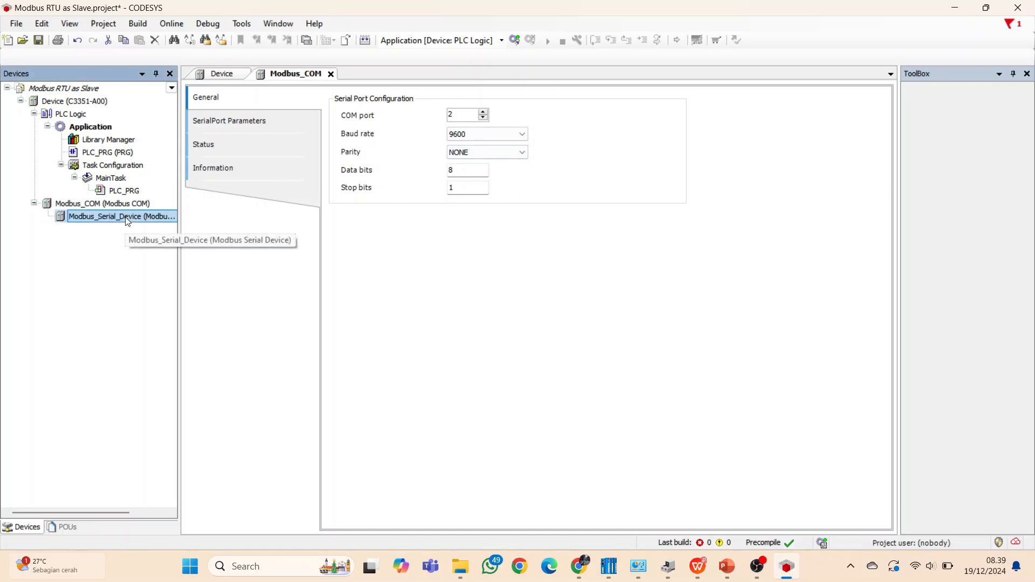
double_click(125, 216)
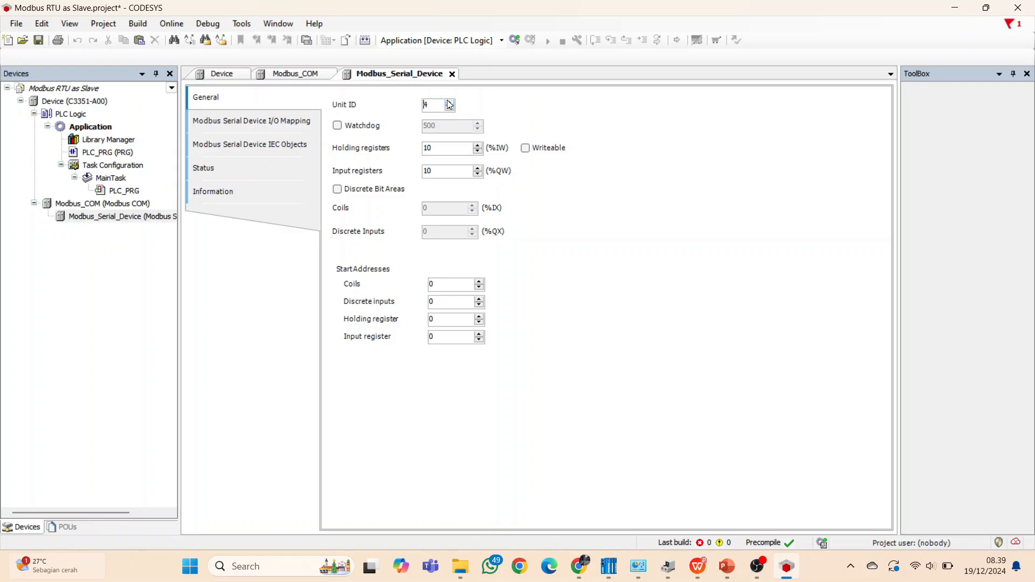
left_click(449, 108)
left_click(449, 108)
left_click(340, 193)
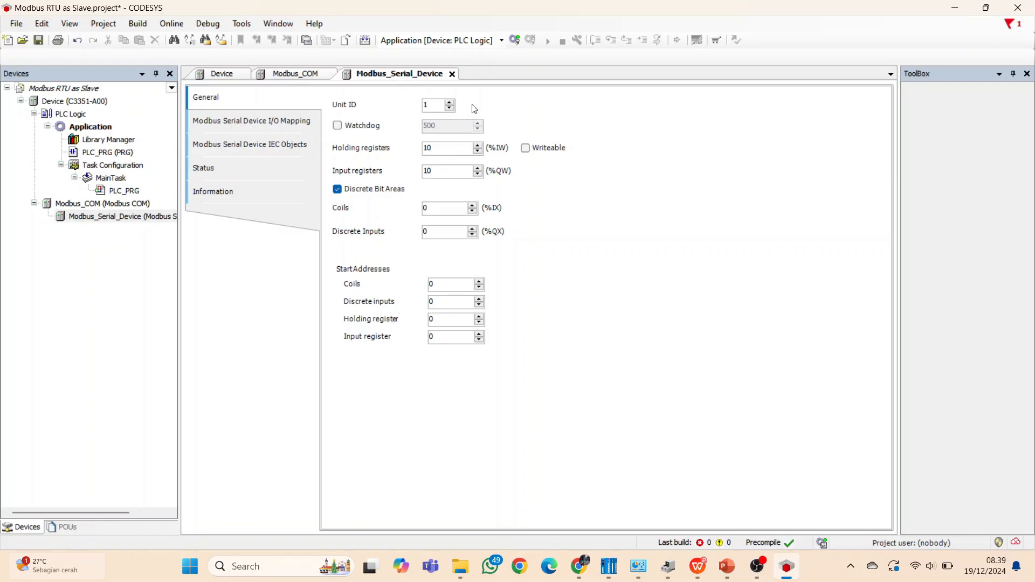
Step: Set both the holding registers and the input registers of the Modbus serial device to 2
double_click(439, 148)
type("2")
double_click(436, 171)
type("2")
left_click(532, 151)
left_click(533, 151)
left_click(532, 151)
left_click(528, 152)
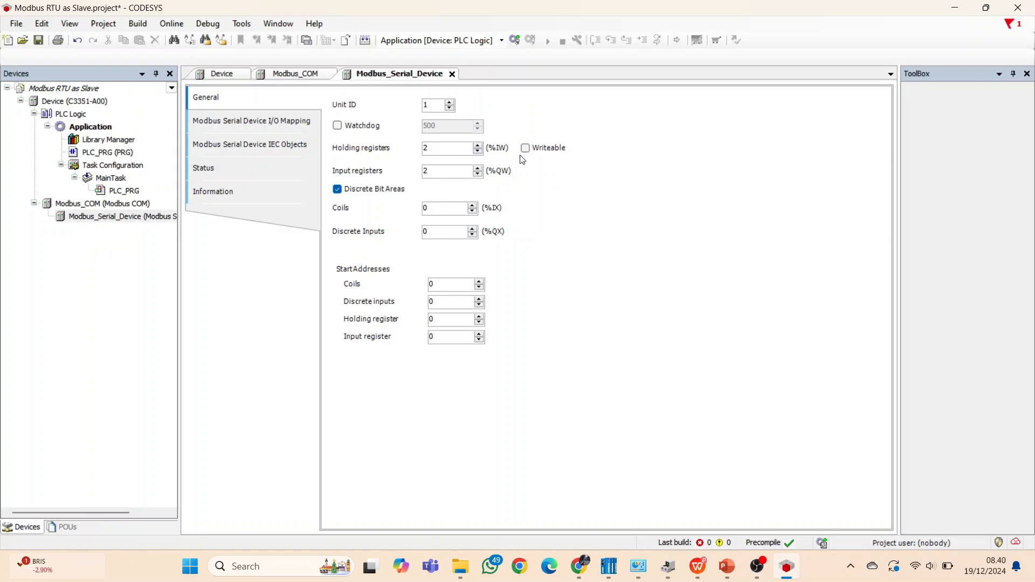
left_click(530, 153)
left_click(531, 152)
left_click(526, 149)
left_click(527, 151)
left_click(526, 150)
left_click(526, 151)
left_click(526, 150)
left_click(525, 150)
left_click(525, 150)
left_click(526, 150)
left_click(526, 150)
left_click(526, 150)
left_click(525, 150)
left_click(525, 150)
left_click(531, 151)
left_click(531, 151)
Step: Set coils and discrete inputs to 8 each, with start addresses 8 for discrete inputs and 2 for input registers
double_click(431, 208)
type("8")
key("Tab")
type("8")
left_click(439, 303)
double_click(441, 334)
type("2")
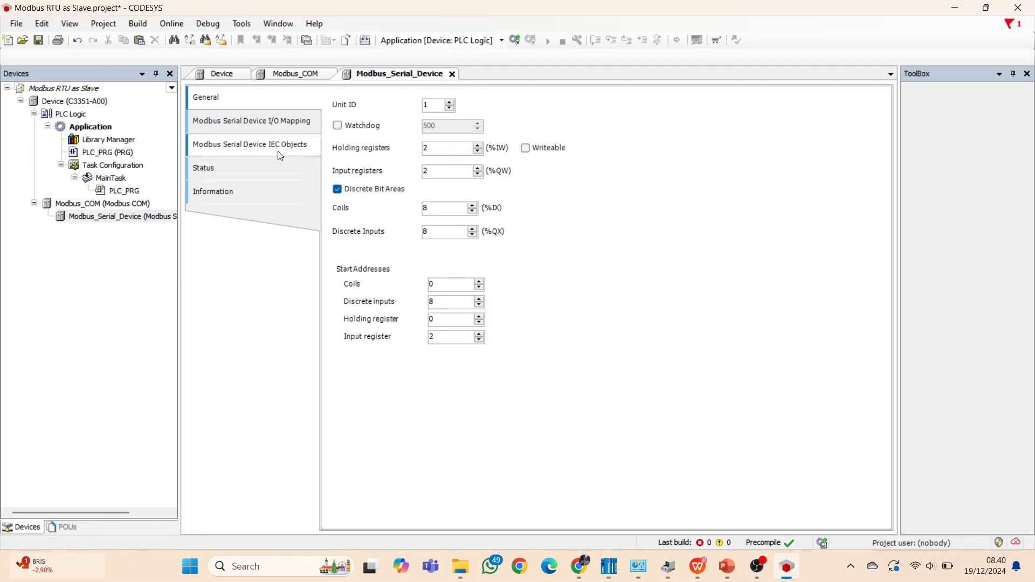
Step: Examine the Modbus serial device's I/O mapping, expanding the holding registers, input registers, coils and discrete inputs to view their channel addresses
left_click(275, 121)
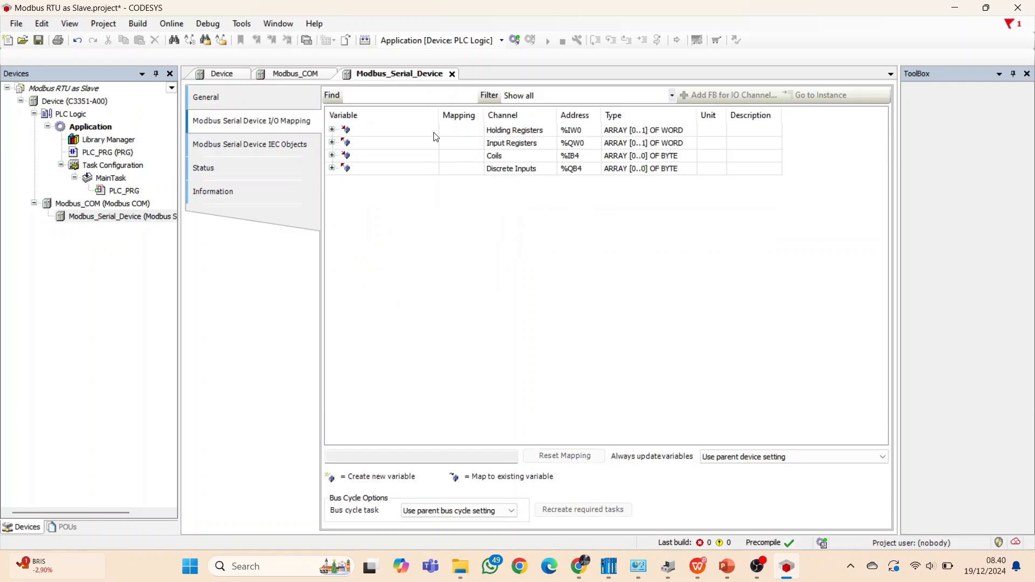
left_click(332, 130)
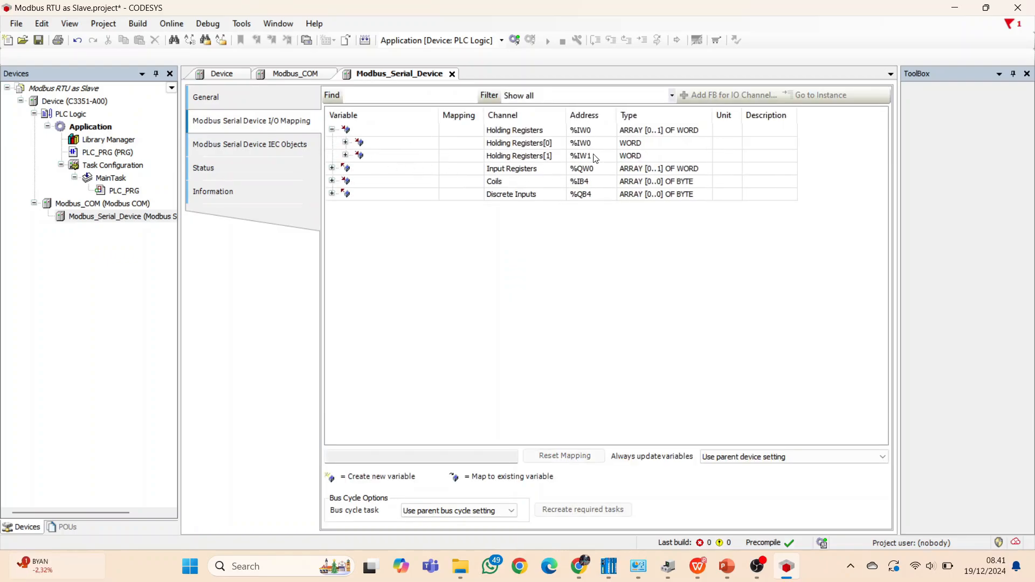
left_click(335, 173)
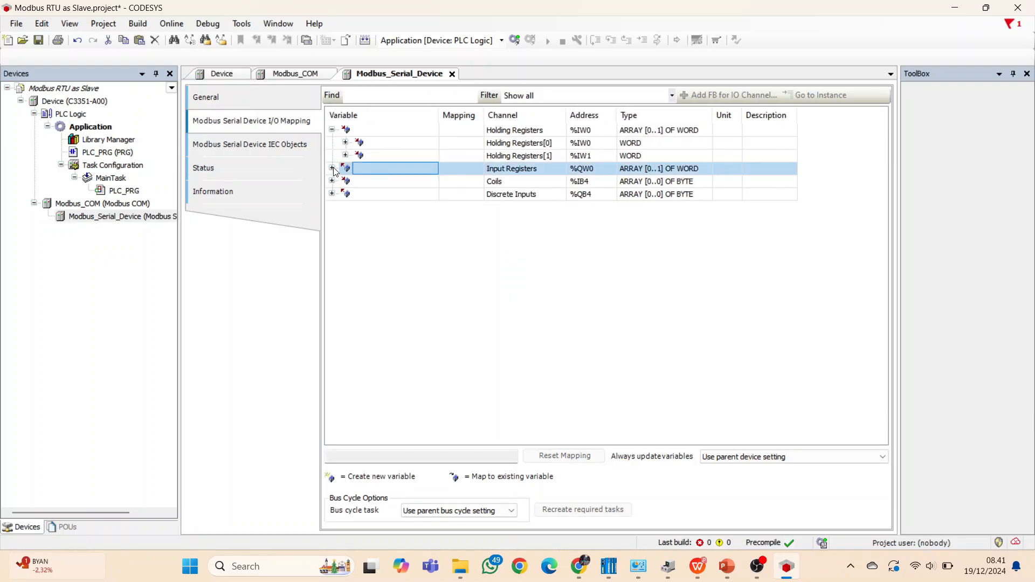
left_click(333, 168)
left_click(332, 207)
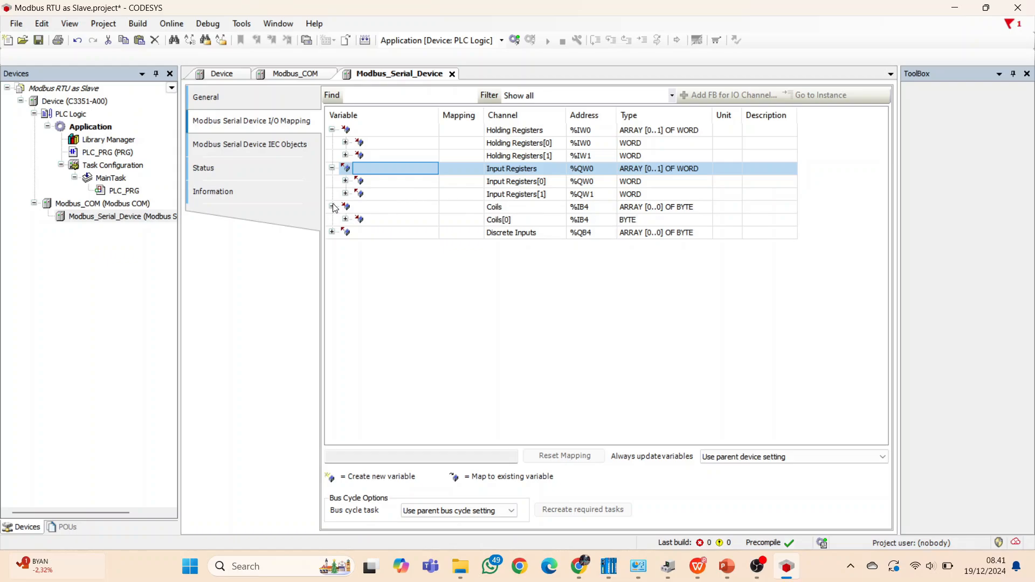
left_click(345, 219)
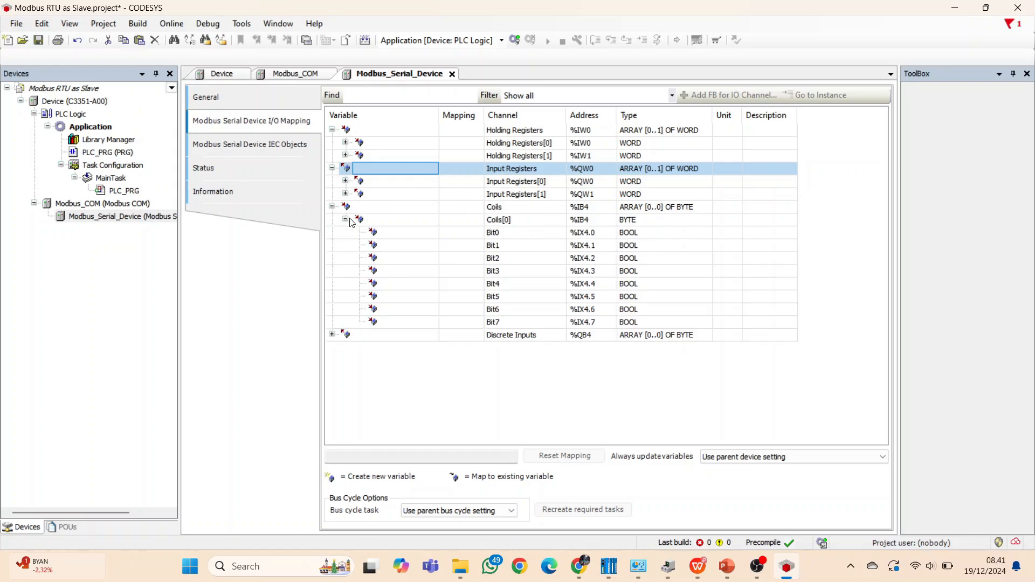
left_click(332, 335)
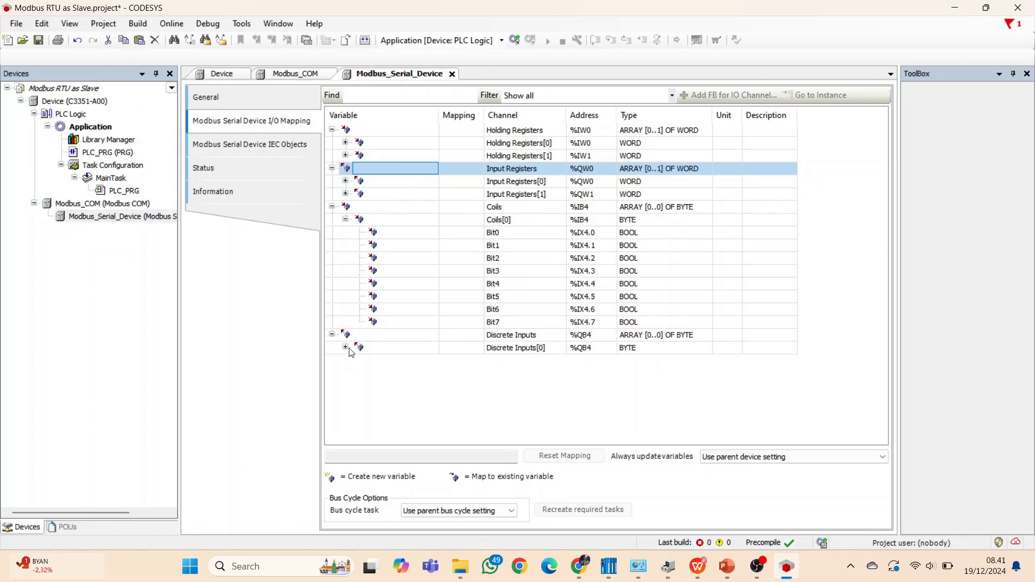
left_click(346, 348)
scroll(481, 379, "down", 1)
scroll(453, 308, "up", 1)
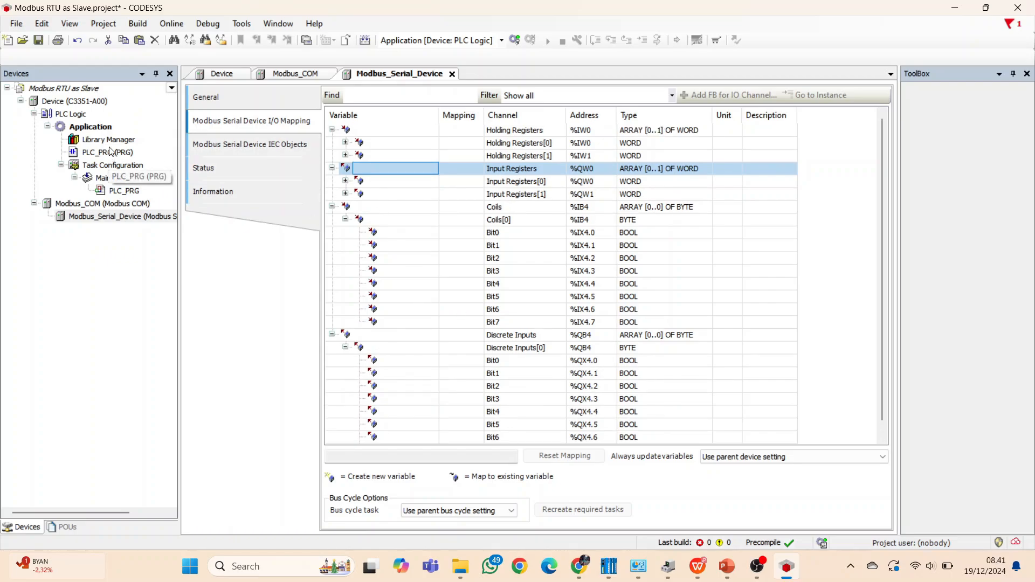
left_click(75, 103)
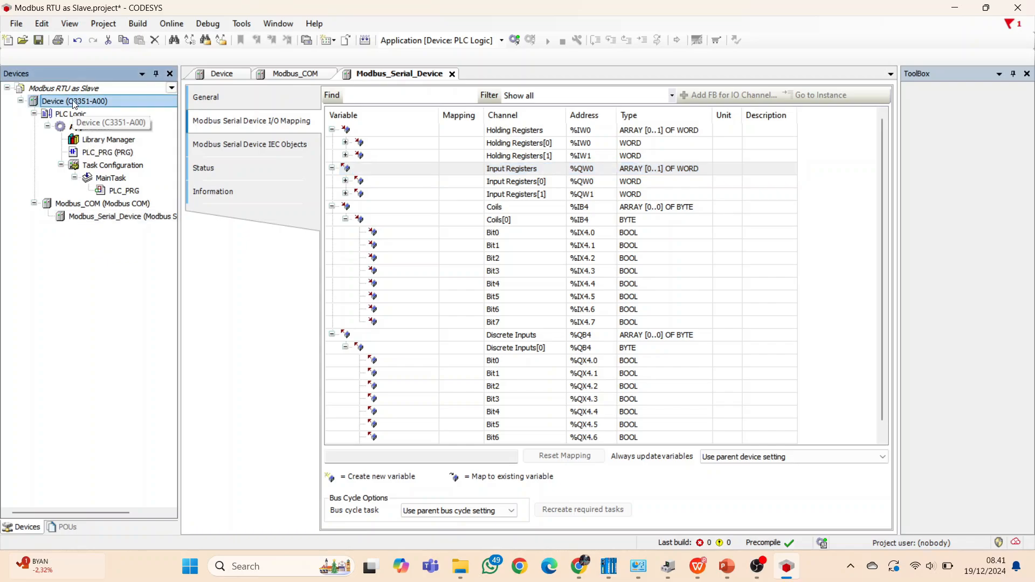
right_click(74, 101)
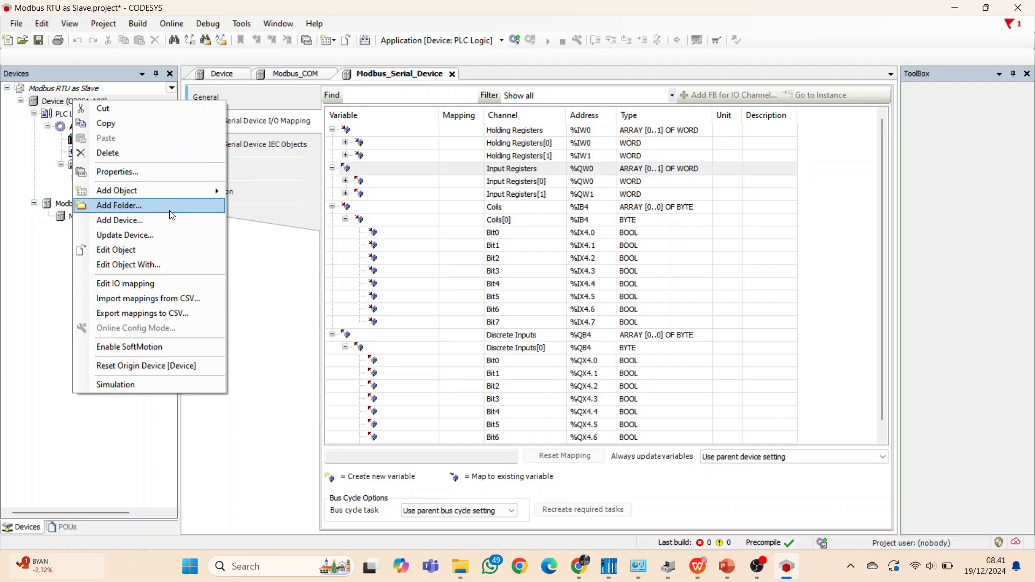
mouse_move(165, 196)
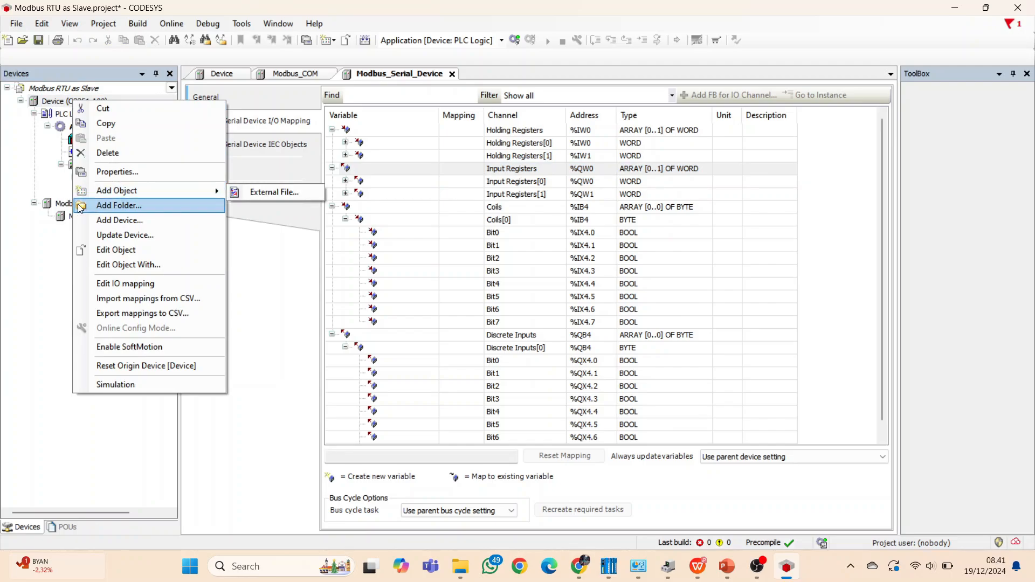
left_click(24, 166)
Step: Add a global variable list named GVL to the Application
right_click(97, 127)
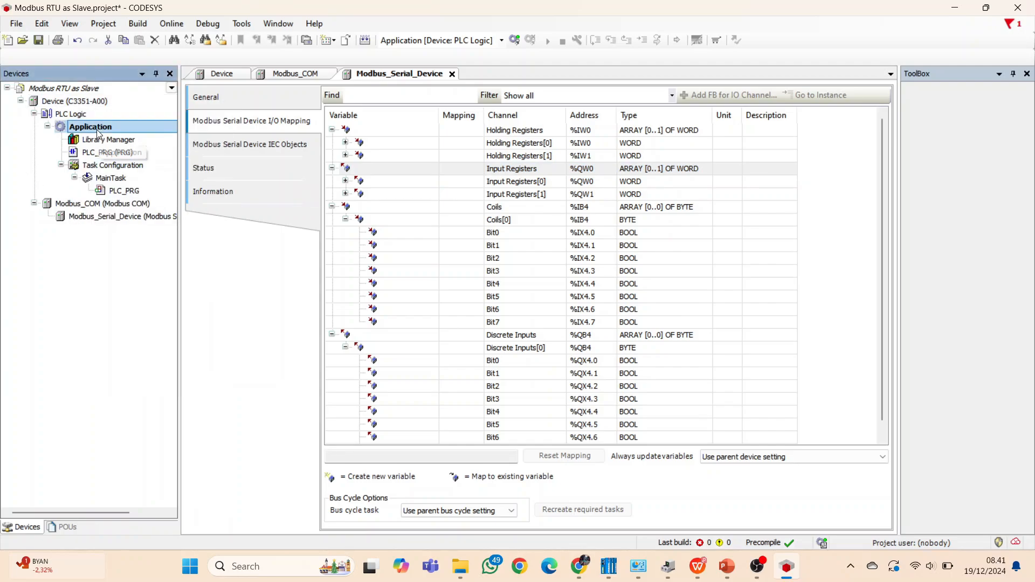
mouse_move(210, 220)
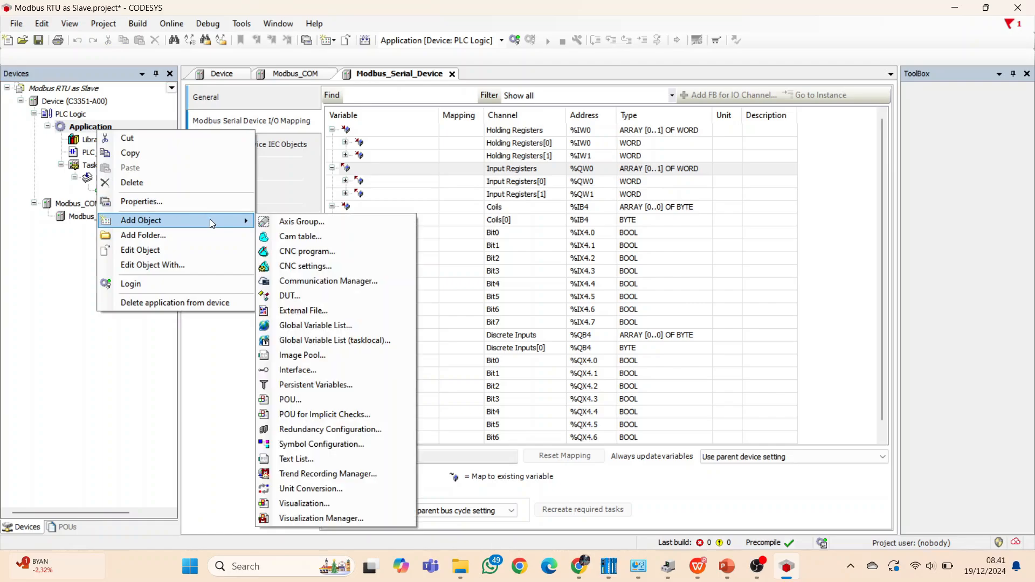
left_click(319, 326)
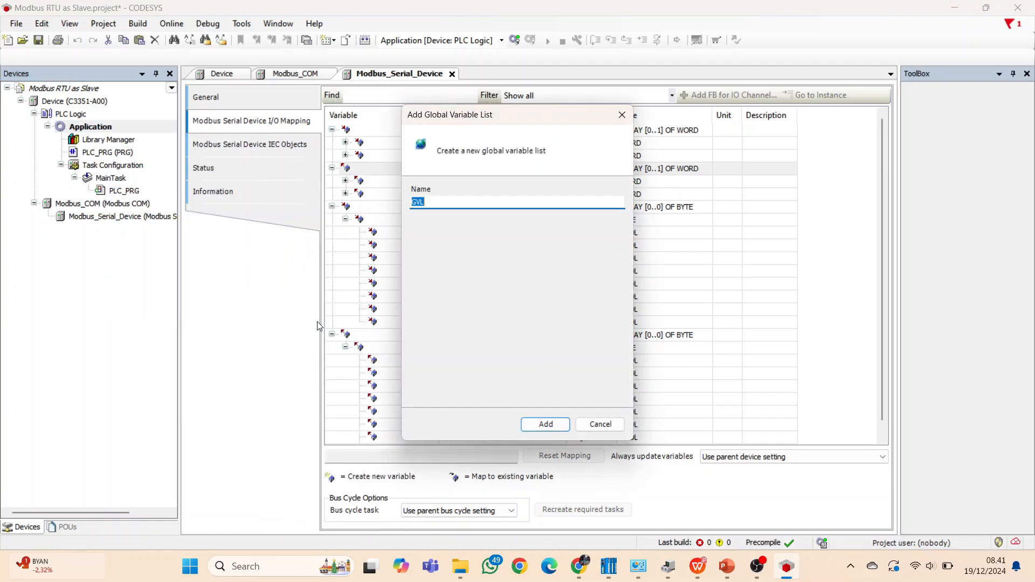
left_click(546, 425)
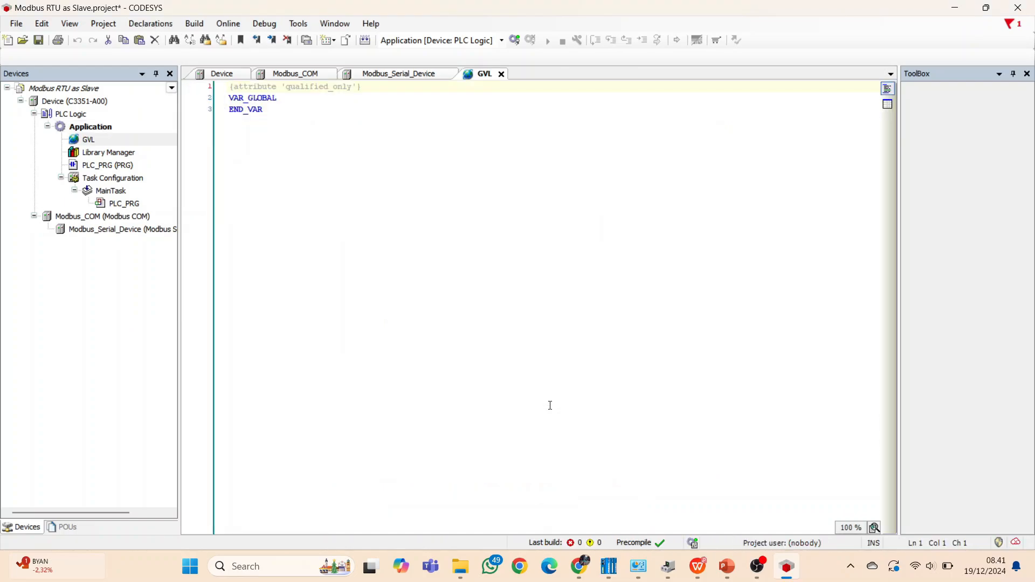
Step: Declare Coil0 as a BOOL in the GVL's VAR_GLOBAL block and duplicate the declaration to fill eight lines
left_click(311, 103)
key("Return")
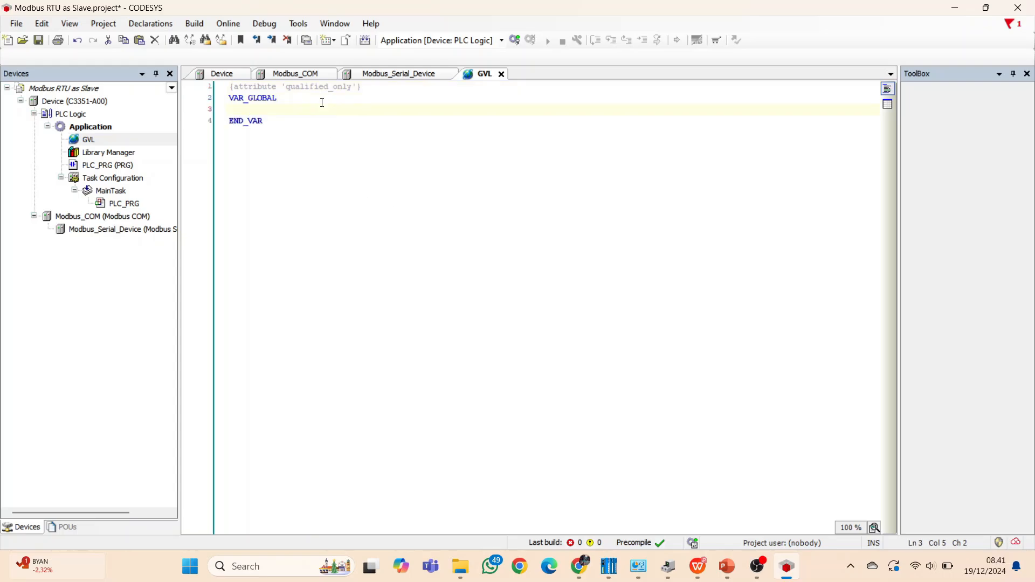
type("Coil0:BOOL;")
key("shift+Home")
key("ctrl+c")
key("End")
key("Return")
key("ctrl+v")
key("Return")
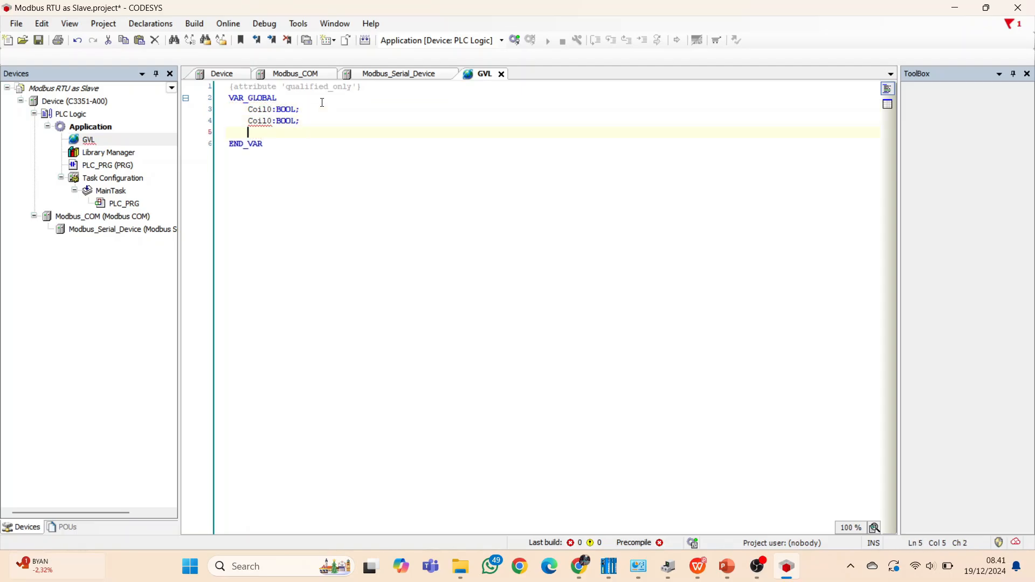
key("ctrl+v")
key("Return")
key("ctrl+v")
key("Return")
key("ctrl+v")
key("Return")
key("ctrl+v")
key("Return")
key("ctrl+v")
key("Return")
key("ctrl+v")
Step: Renumber the seven duplicated coil declarations as Coil1 through Coil7
key("Up")
key("Up")
key("Up")
key("Up")
key("Up")
key("Up")
key("Left")
key("Left")
key("Left")
key("Left")
key("Left")
key("Left")
key("BackSpace")
key("1")
key("Down")
key("BackSpace")
key("2")
key("Down")
key("BackSpace")
key("3")
key("Down")
key("BackSpace")
key("4")
key("Down")
key("BackSpace")
key("5")
key("Down")
key("BackSpace")
key("6")
key("Down")
key("BackSpace")
key("7")
key("End")
Step: Declare Input0 as a BOOL below the coils and duplicate the declaration to fill eight lines
key("Return")
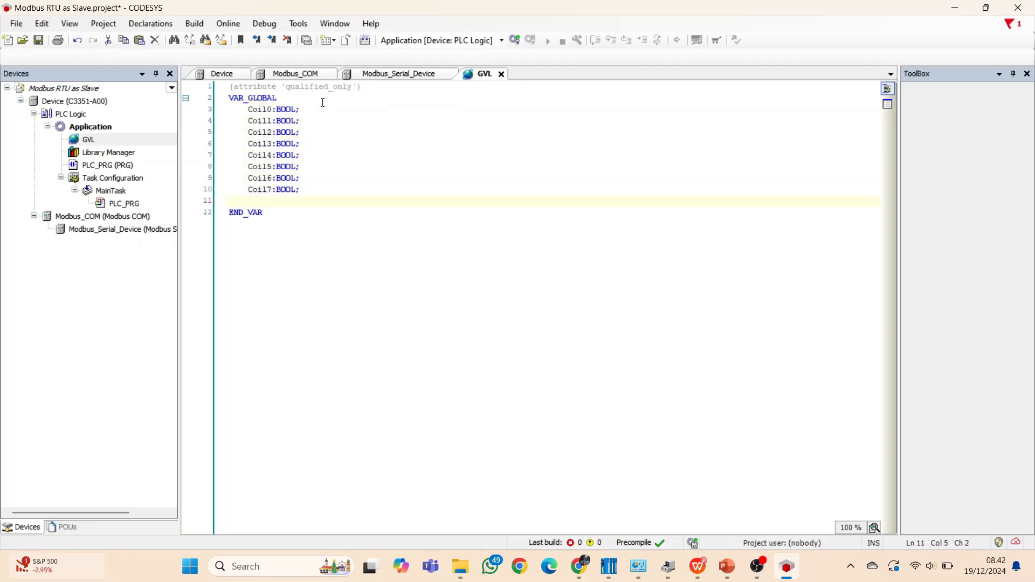
type("Input0:BOOL;")
key("shift+Home")
key("ctrl+c")
key("End")
key("Return")
key("ctrl+v")
key("Return")
key("ctrl+v")
key("Return")
key("ctrl+v")
key("Return")
key("ctrl+v")
key("Return")
key("ctrl+v")
key("Return")
key("ctrl+v")
key("Return")
key("ctrl+v")
Step: Renumber the seven duplicated input declarations as Input1 through Input7
key("Up")
key("Up")
key("Up")
key("Up")
key("Up")
key("Up")
key("Left")
key("Left")
key("Left")
key("Left")
key("Left")
key("Left")
key("BackSpace")
key("1")
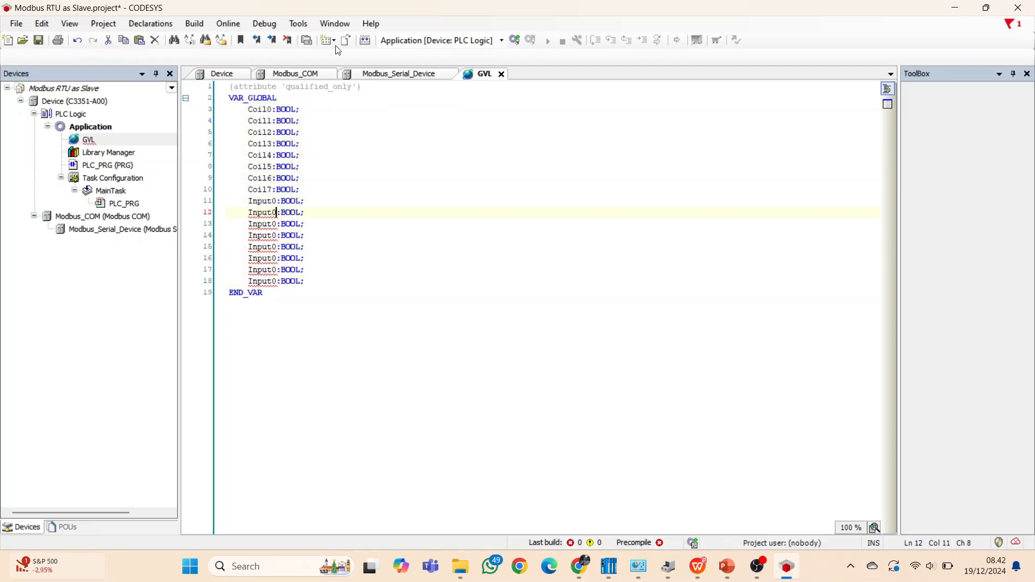
key("Down")
key("BackSpace")
key("2")
key("Down")
key("BackSpace")
key("3")
key("Down")
key("BackSpace")
key("4")
key("Down")
key("BackSpace")
key("5")
key("Down")
key("BackSpace")
key("6")
key("Down")
key("BackSpace")
type("7")
key("End")
Step: Declare the global variable HoldReg0 as a WORD below Input7
key("Return")
type("HoldReg")
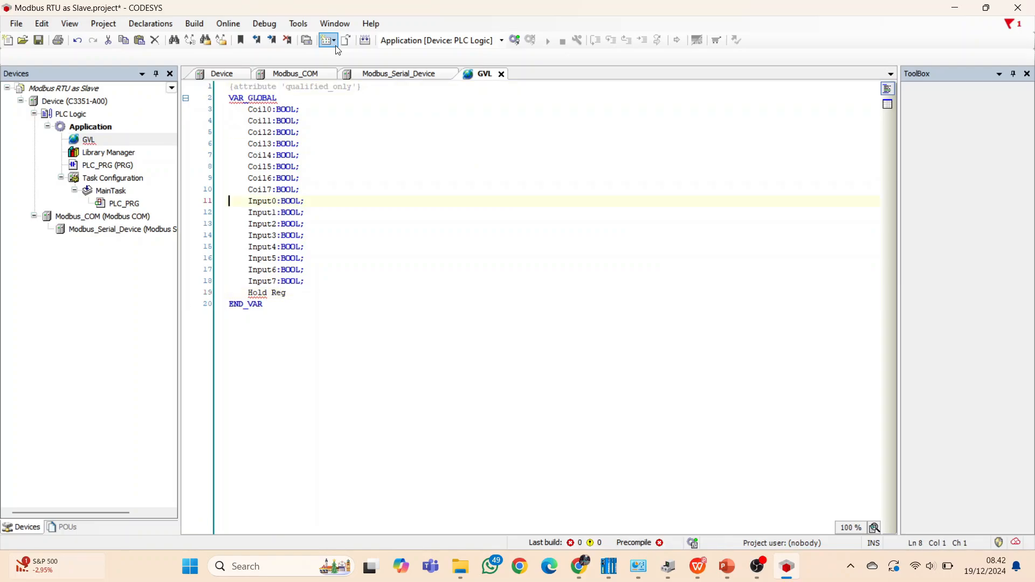
type("0")
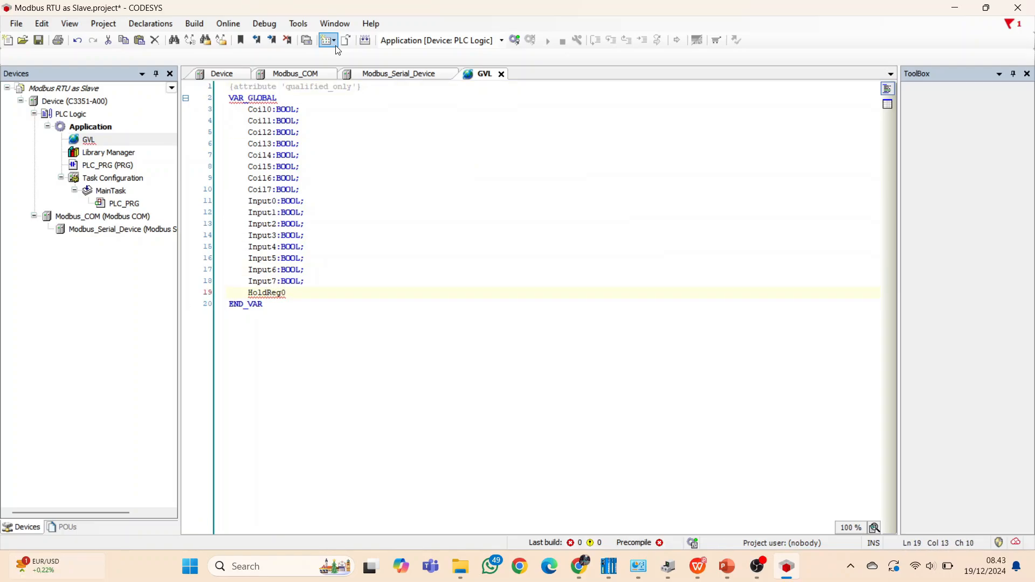
type(":WORD;")
Step: Duplicate the HoldReg0 declaration on the following line and rename the copy HoldReg1
key("shift+Left")
key("shift+Left")
key("shift+Left")
key("shift+Left")
key("shift+Left")
key("shift+Left")
key("shift+Left")
key("shift+Left")
key("shift+Left")
key("shift+Left")
key("shift+Left")
key("shift+Left")
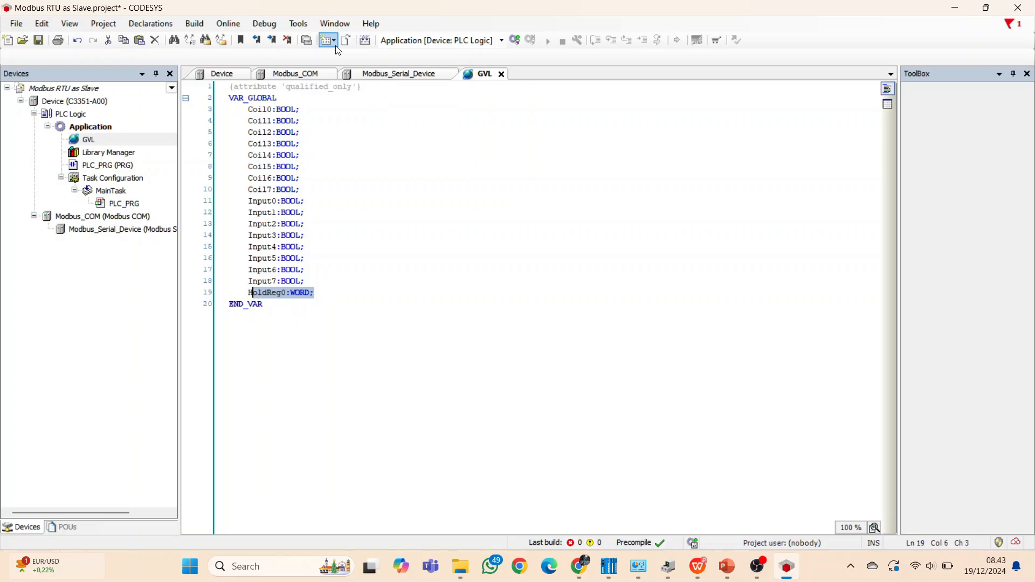
key("ctrl+c")
key("End")
key("Return")
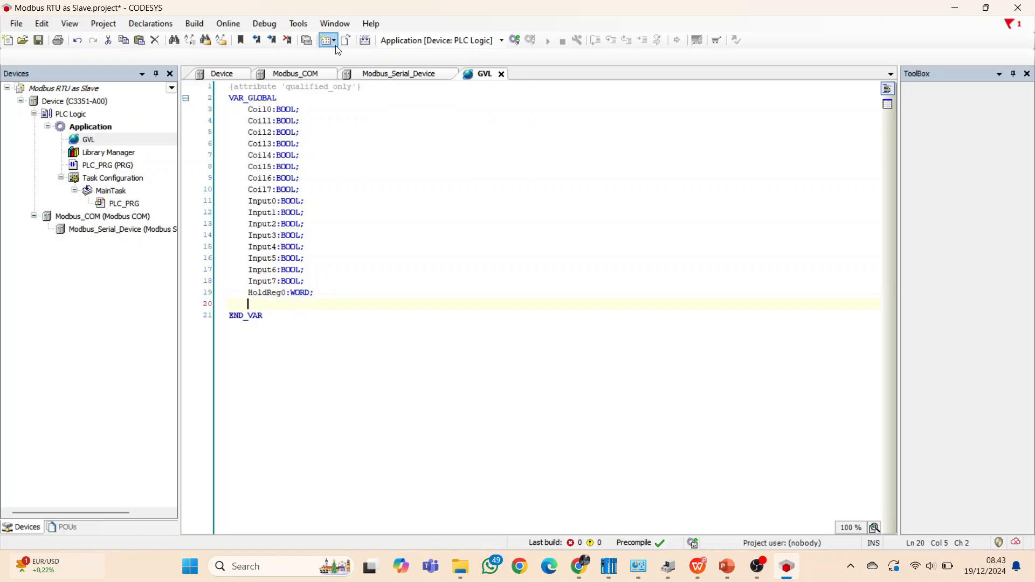
key("ctrl+v")
key("Up")
key("Right")
key("Right")
key("Right")
key("Right")
key("Right")
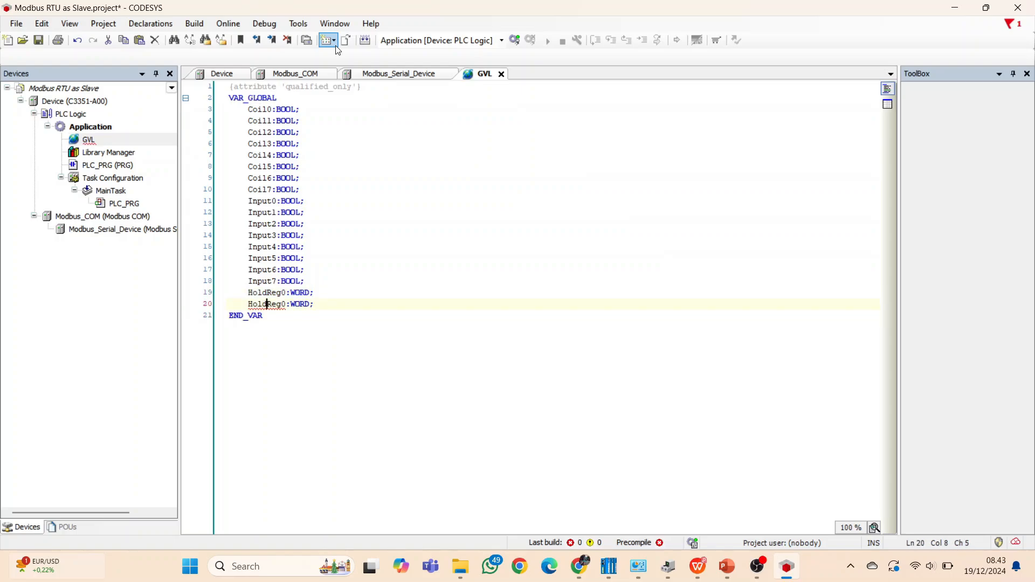
key("BackSpace")
type("1")
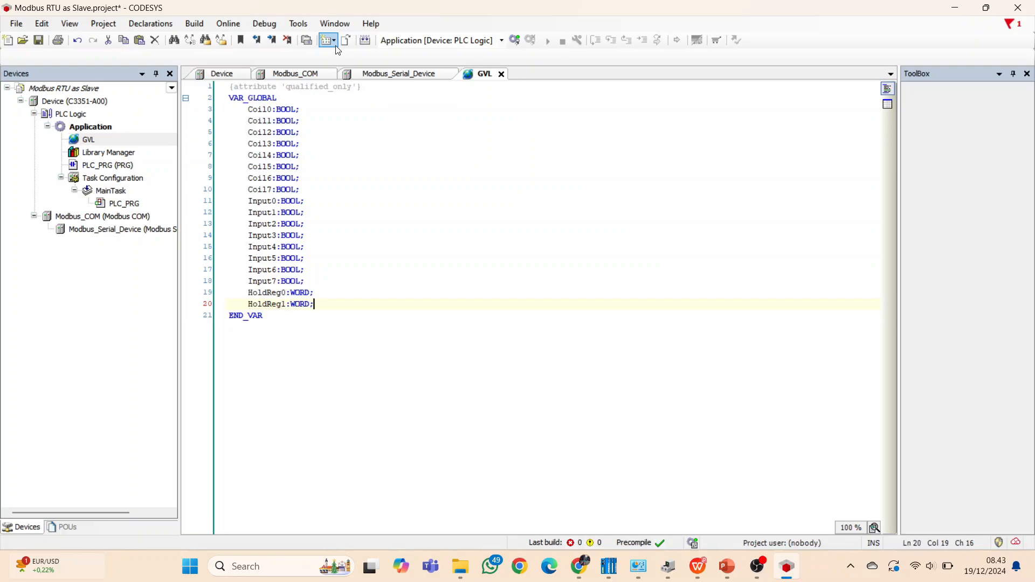
Step: Add another copy of the HoldReg0 WORD declaration below HoldReg1 and rename it InputReg0
key("Return")
key("ctrl+v")
key("Left")
key("Left")
key("Left")
key("Left")
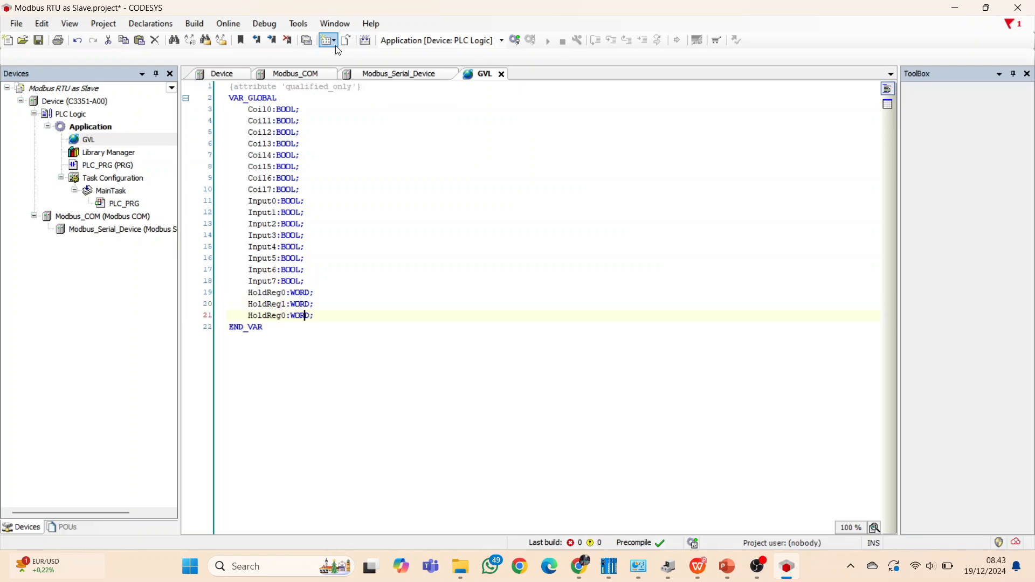
key("Left")
key("Left")
key("Left")
key("BackSpace")
key("BackSpace")
key("BackSpace")
key("BackSpace")
type("Inp")
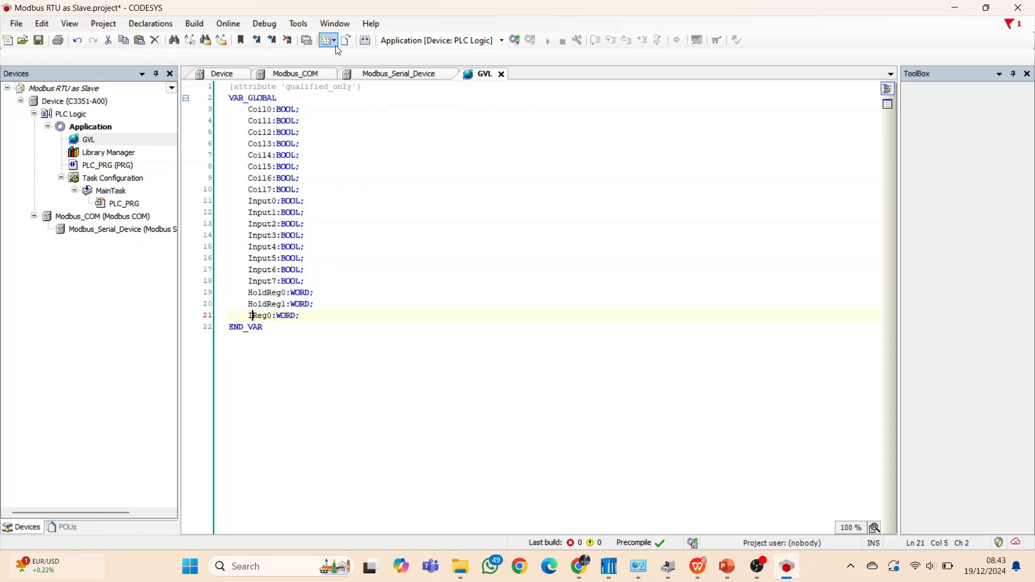
type("ut")
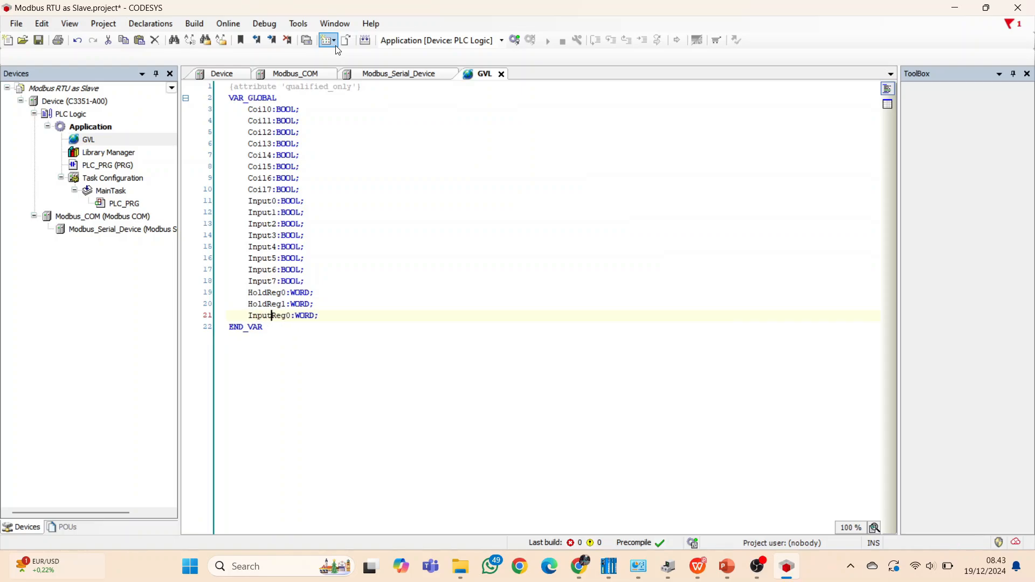
Step: Duplicate the InputReg0 WORD declaration on the following line and rename the copy InputReg1
key("Right")
key("Right")
key("Right")
key("Right")
key("Left")
key("Left")
key("Left")
key("Left")
key("Left")
key("Left")
key("Left")
key("shift+Right")
key("shift+Right")
key("shift+Right")
key("shift+Right")
key("shift+Right")
key("shift+Right")
key("shift+Right")
key("shift+Right")
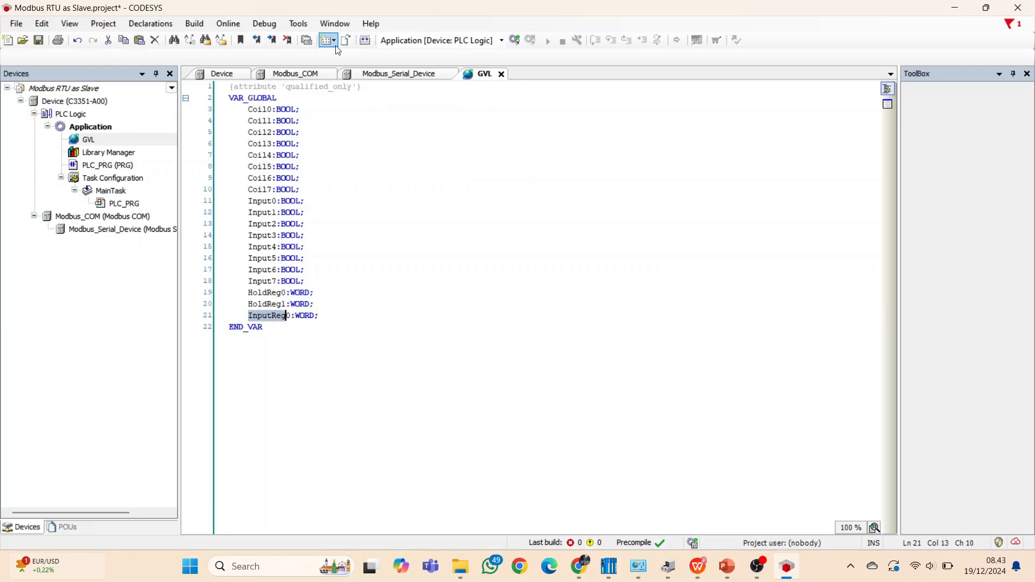
key("shift+Right")
key("ctrl+c")
key("End")
key("Return")
key("ctrl+v")
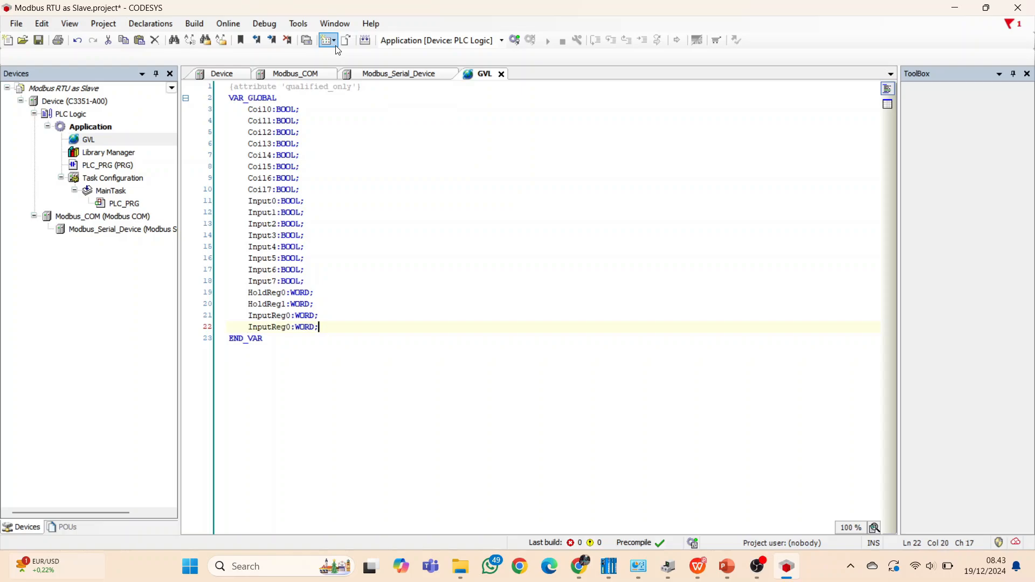
key("BackSpace")
type("1")
Step: In the Modbus serial device's I/O mapping, map Holding Registers[0] and [1] to GVL variables HoldReg0 and HoldReg1
left_click(129, 233)
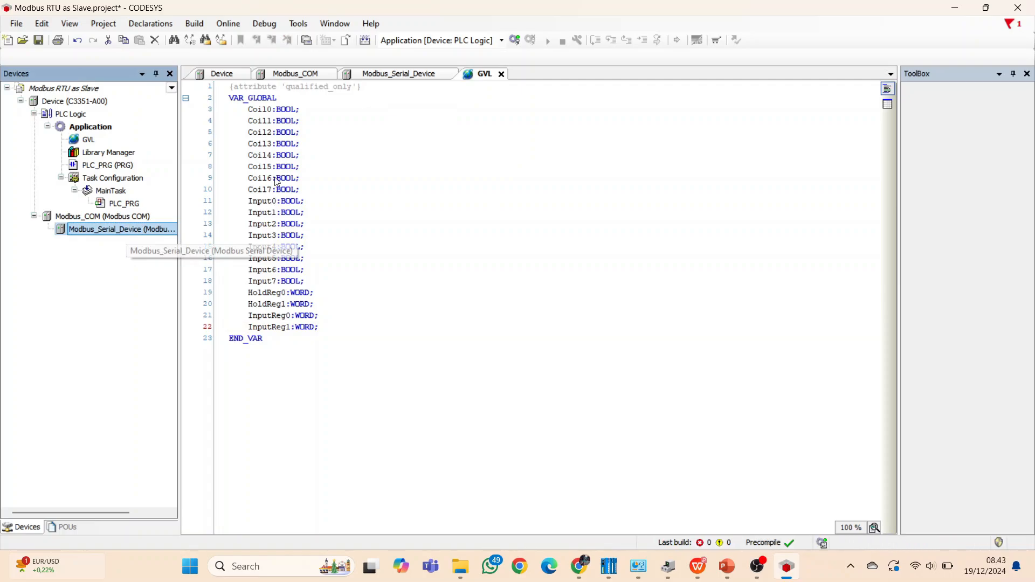
left_click(386, 76)
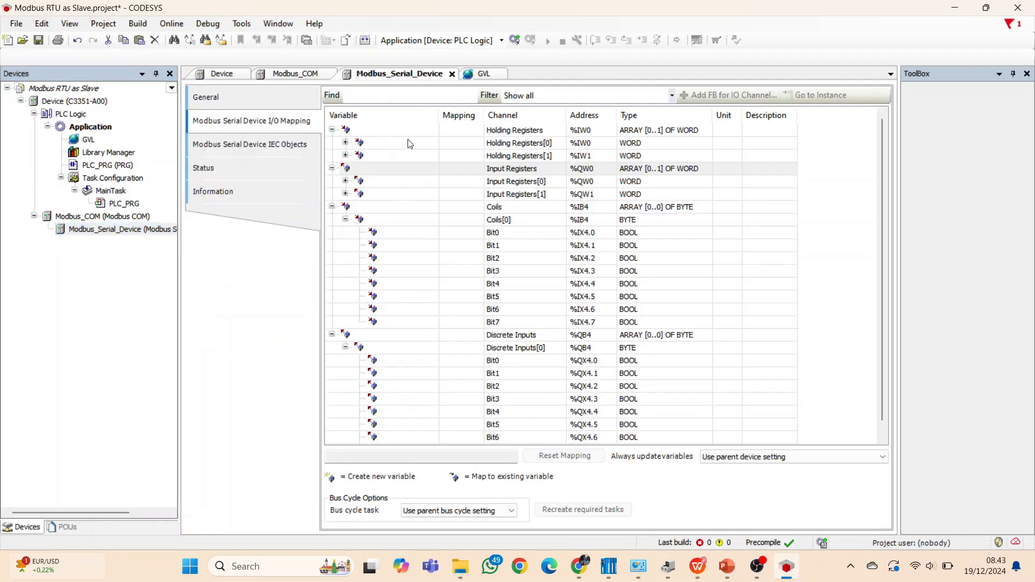
double_click(402, 144)
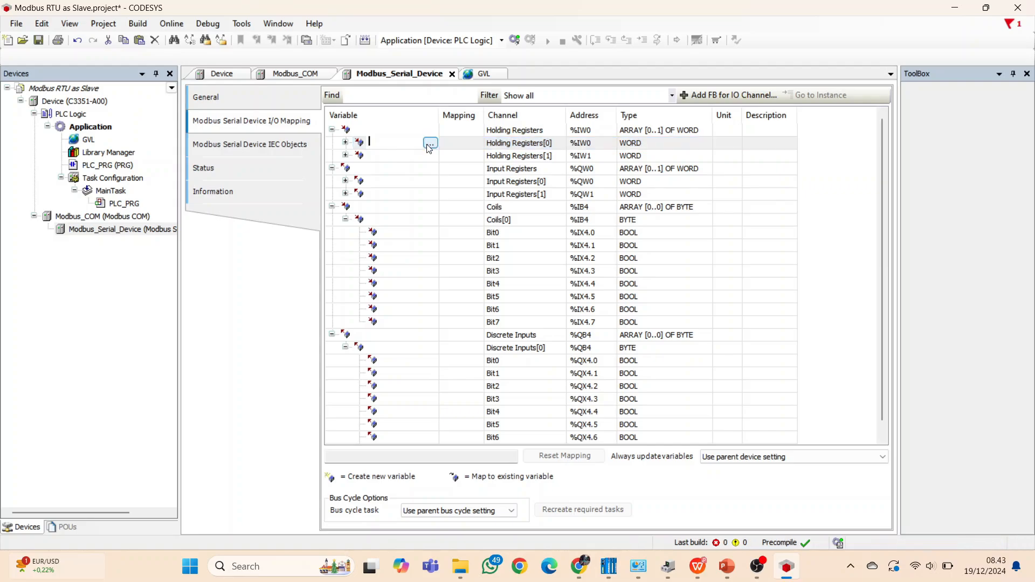
left_click(430, 143)
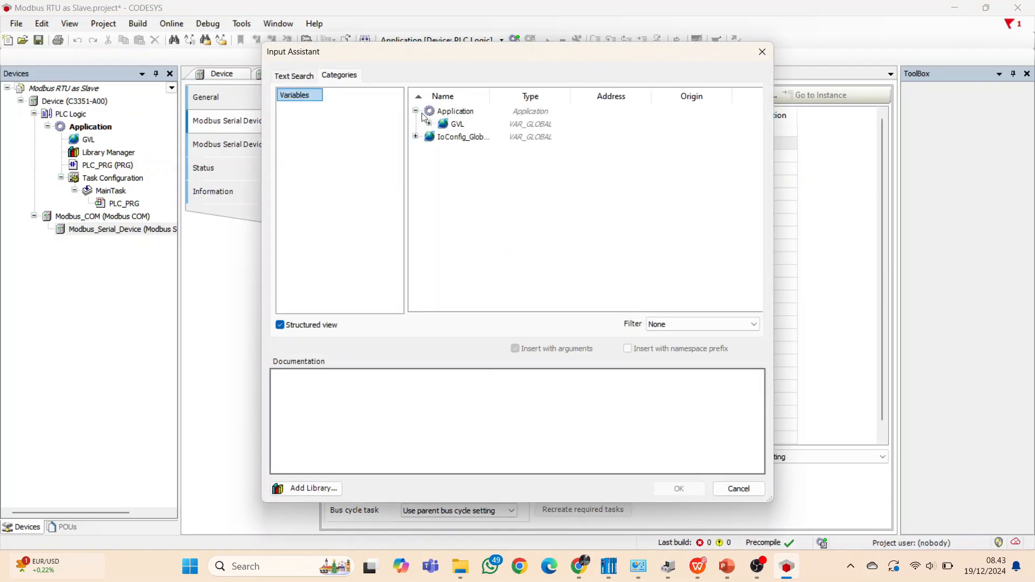
left_click(421, 122)
left_click(478, 237)
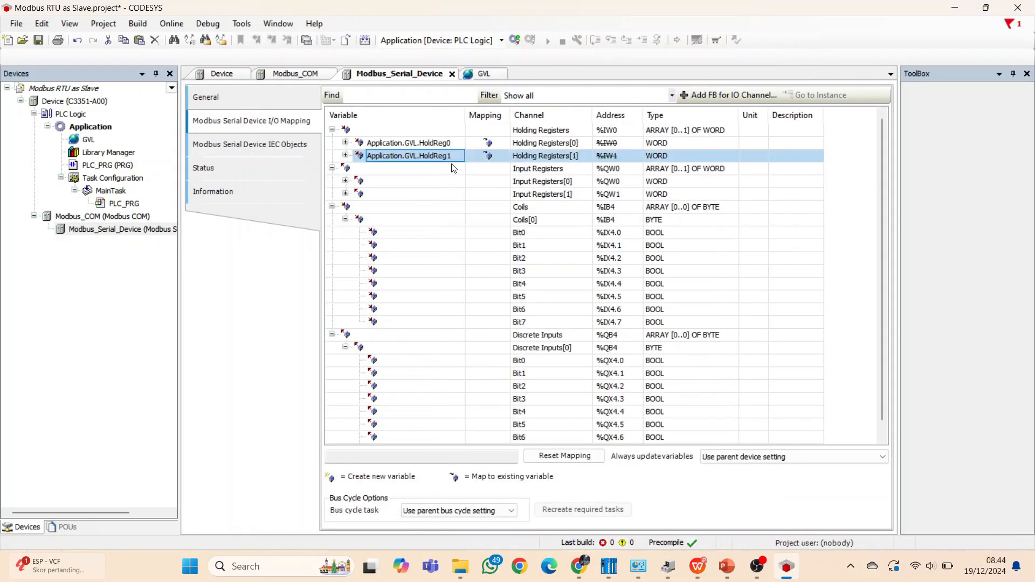
Step: Map Input Registers[0] and [1] to InputReg0 and InputReg1, and coil Bit0 to Coil0
double_click(421, 181)
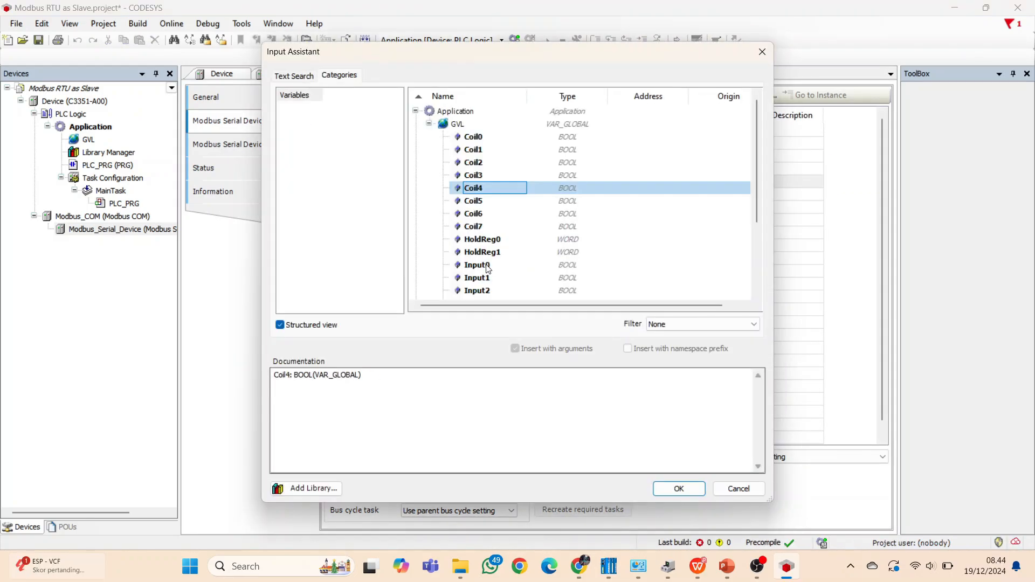
left_click(679, 489)
double_click(420, 194)
left_click(459, 194)
left_click(680, 489)
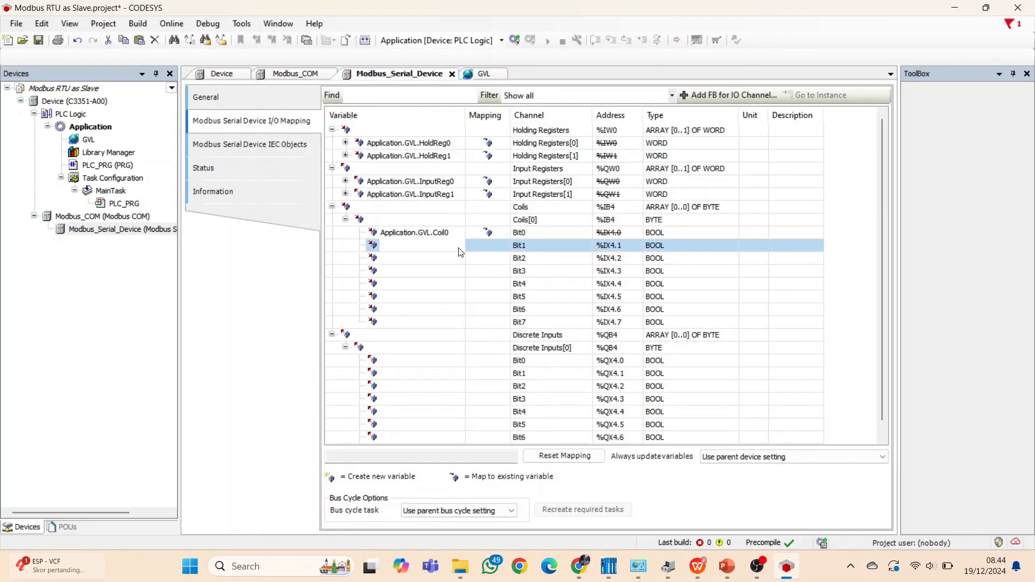
Step: Map Bit1 through Bit7 of Coils[0] to the global variables Coil1 through Coil7
left_click(456, 245)
left_click(487, 264)
double_click(487, 189)
left_click(457, 284)
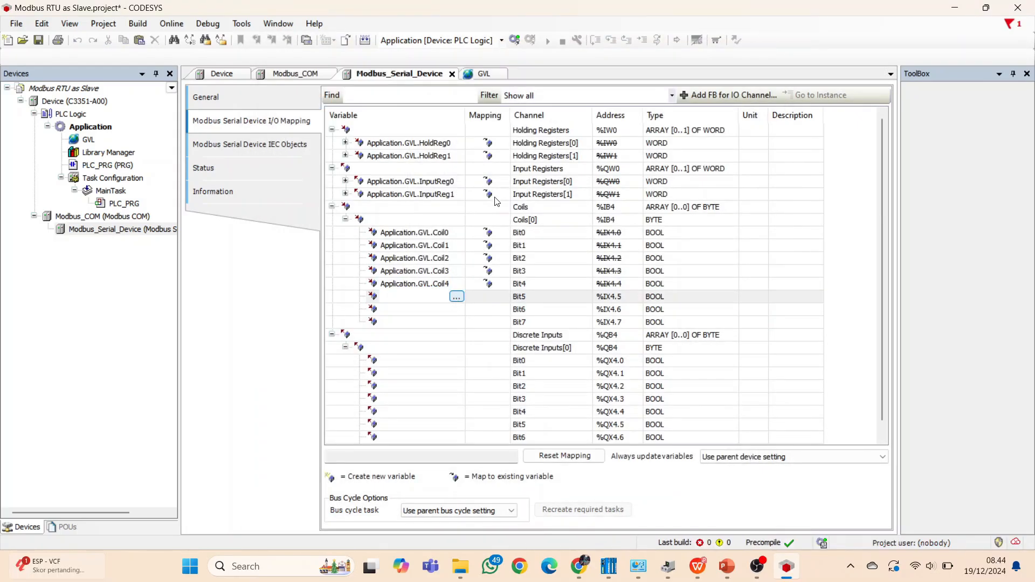
left_click(456, 309)
left_click(483, 227)
double_click(483, 228)
left_click(456, 309)
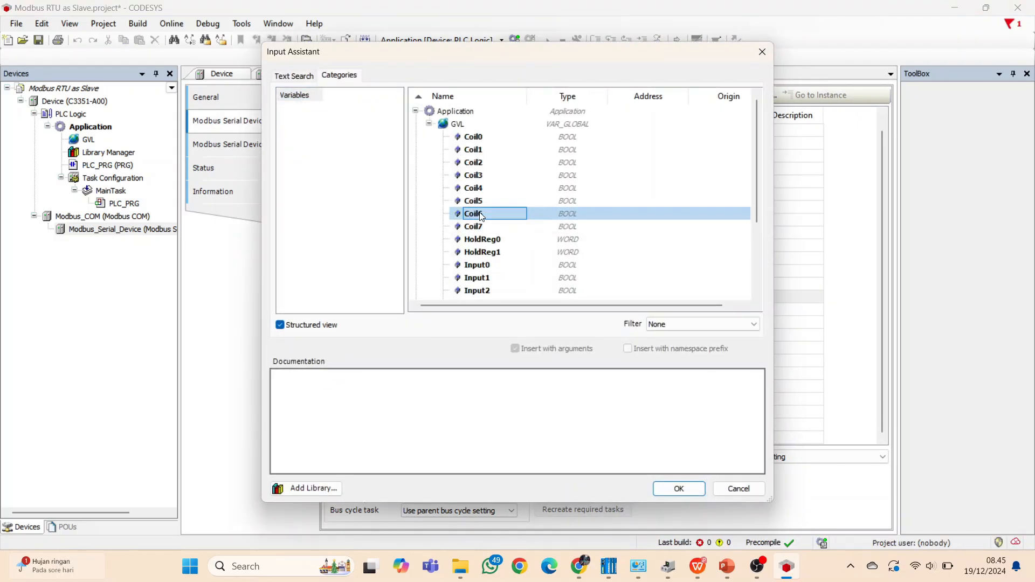
double_click(474, 210)
Step: Map Bit0 and Bit1 of Discrete Inputs[0] to the global variables Input0 and Input1
double_click(421, 347)
left_click(456, 348)
double_click(471, 293)
double_click(421, 360)
left_click(456, 360)
double_click(471, 306)
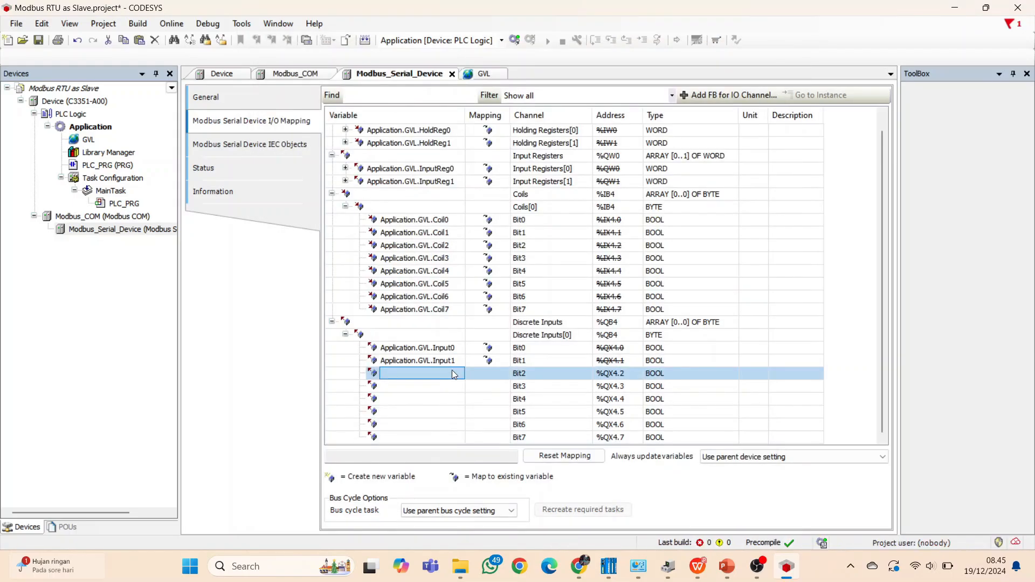
Step: Map Bit2, Bit3 and Bit4 of Discrete Inputs[0] to Input2, Input3 and Input4
double_click(420, 374)
left_click(457, 374)
double_click(471, 319)
left_click(456, 386)
double_click(471, 332)
left_click(457, 399)
double_click(471, 345)
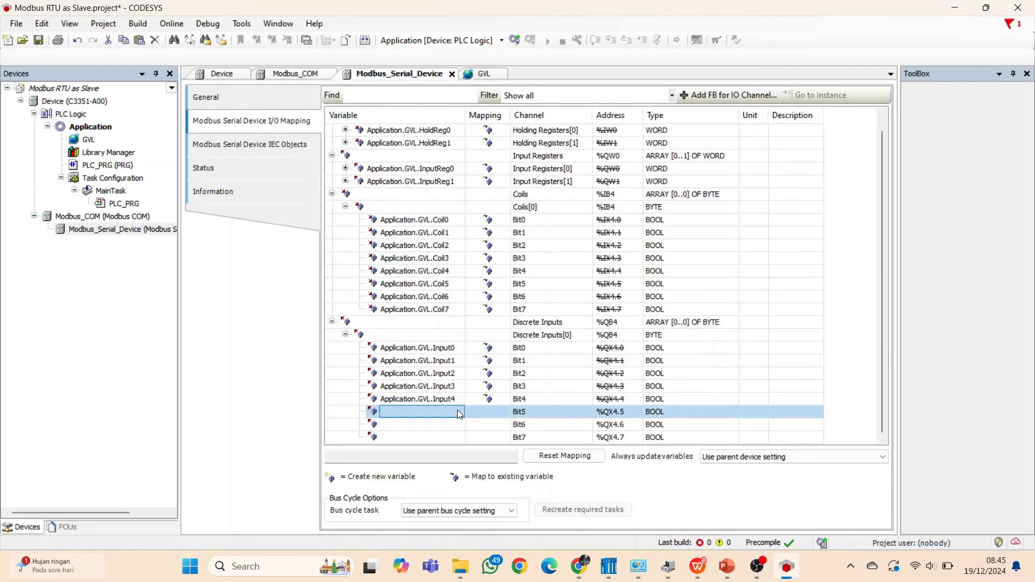
Step: Map Bit5, Bit6 and Bit7 of Discrete Inputs[0] to Input5, Input6 and Input7
left_click(457, 412)
double_click(471, 358)
left_click(457, 425)
double_click(471, 370)
left_click(457, 437)
double_click(484, 345)
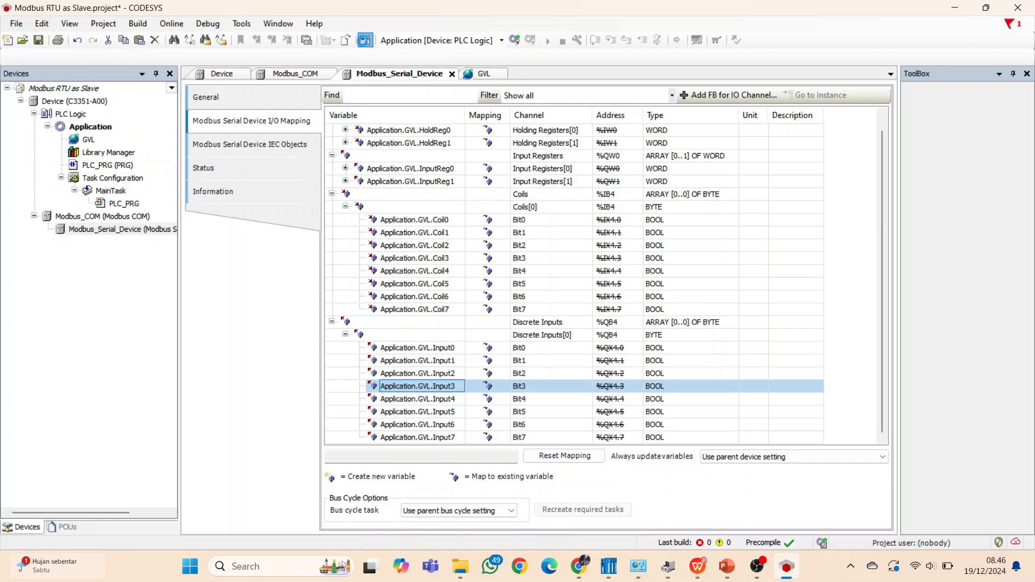
Step: Build the project and log in to the PLC, replacing its existing application with the latest code
left_click(365, 40)
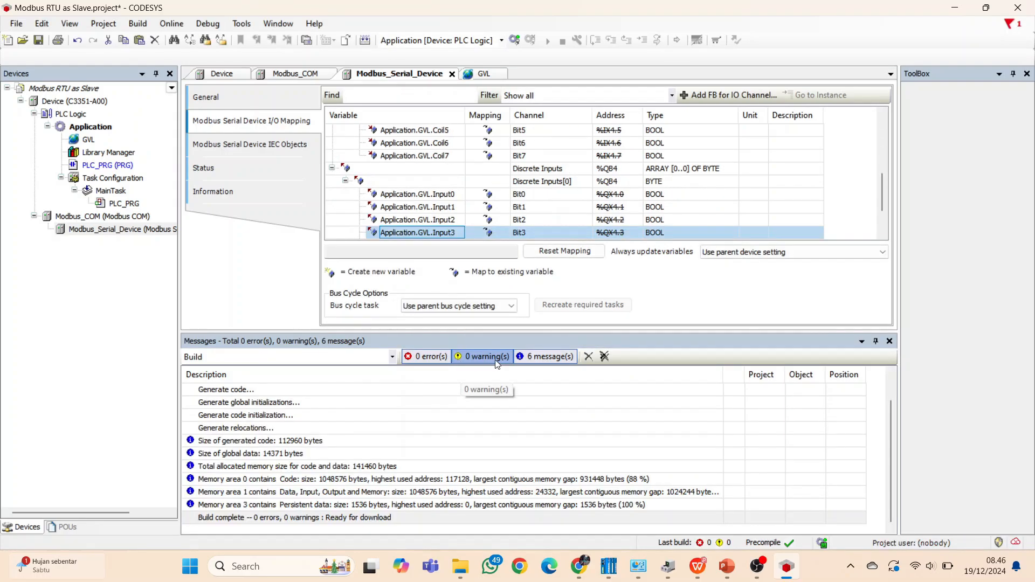
left_click(514, 40)
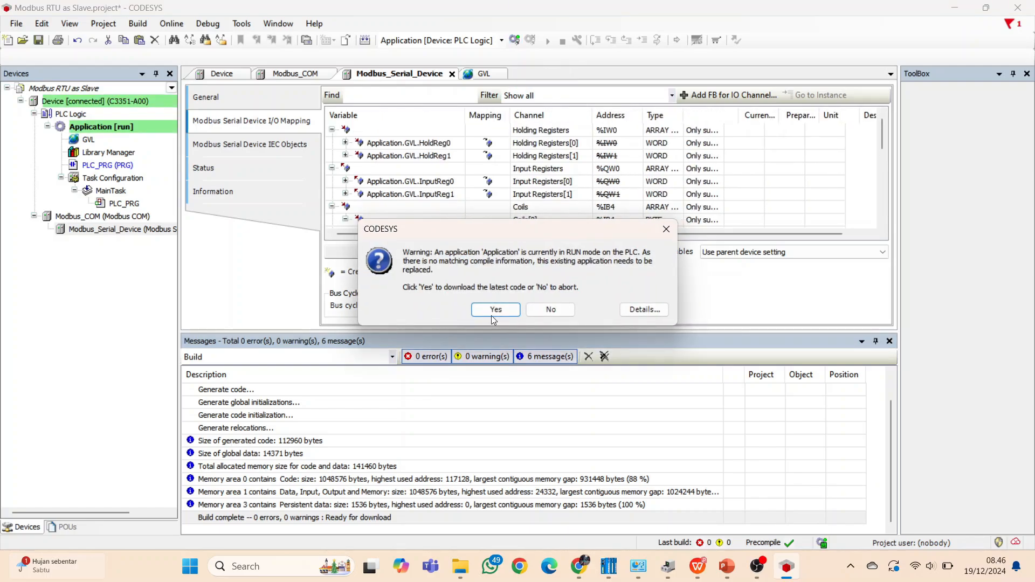
left_click(493, 310)
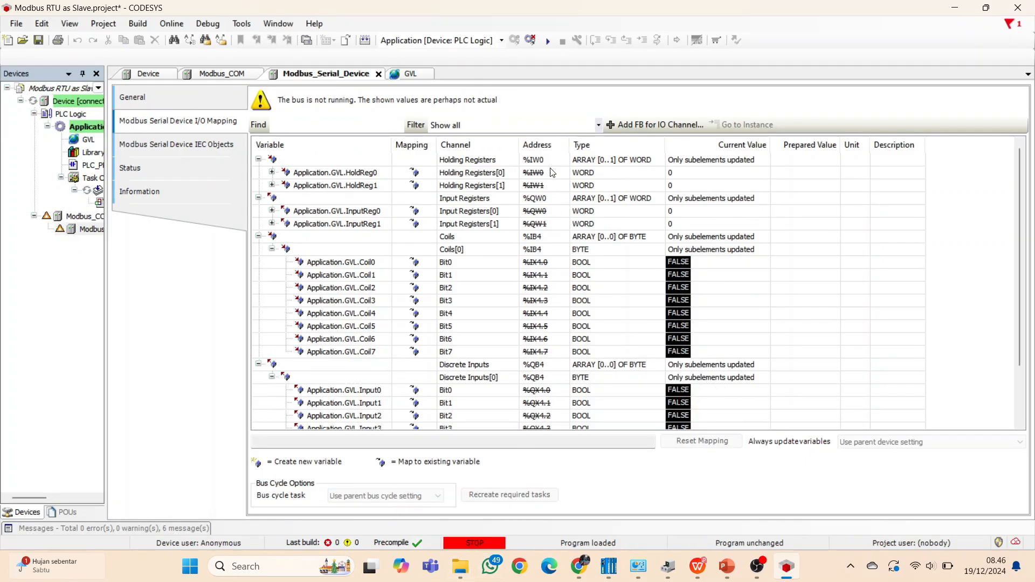
Step: Start the downloaded application on the PLC and widen the device tree to show the full node names
left_click(547, 42)
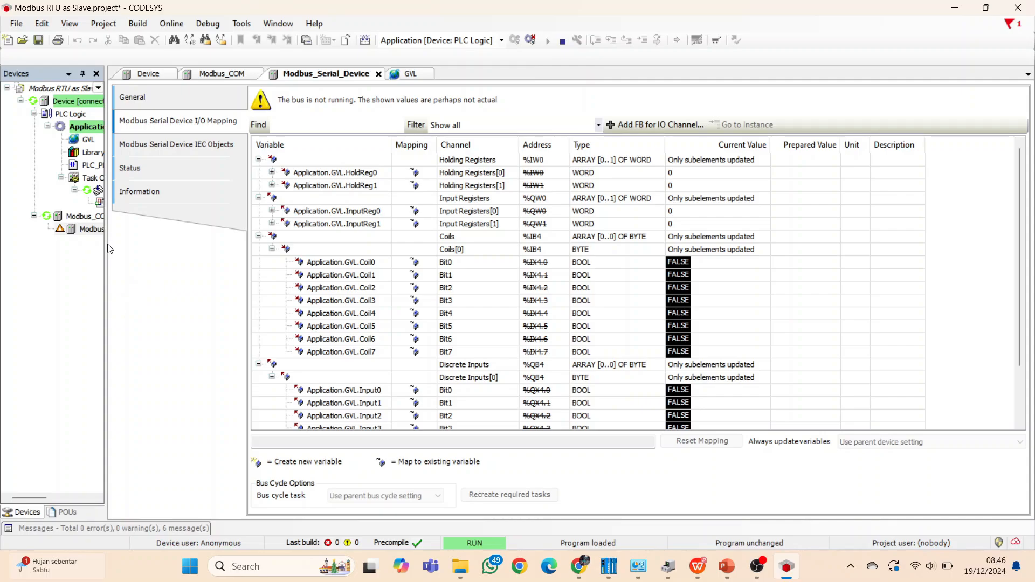
left_click_drag(106, 247, 155, 247)
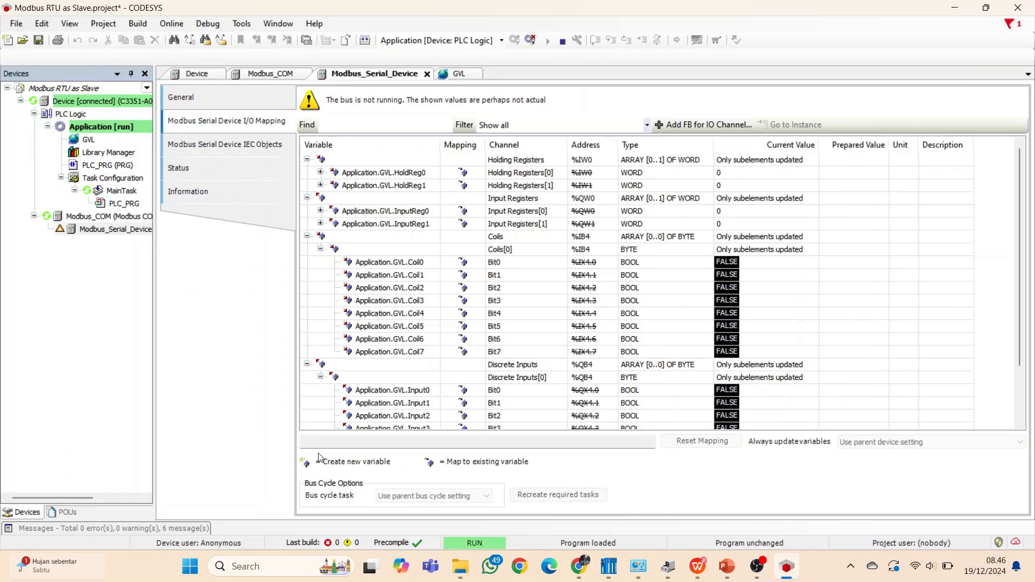
Step: Launch Modbus Poll (mbpoll) and shrink its Mbpoll1 window to fit the ten-row table
left_click(191, 567)
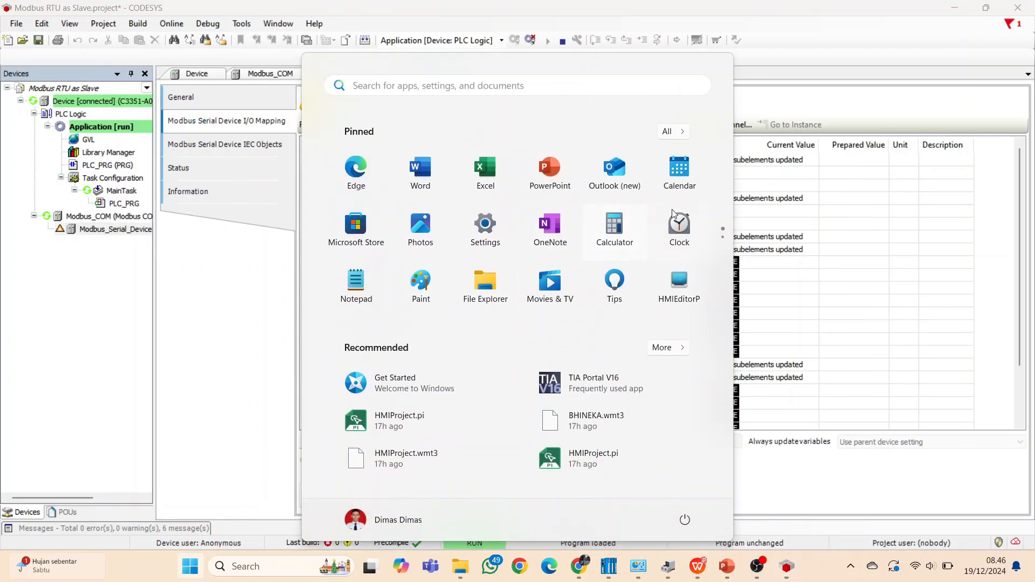
scroll(673, 213, "down", 1)
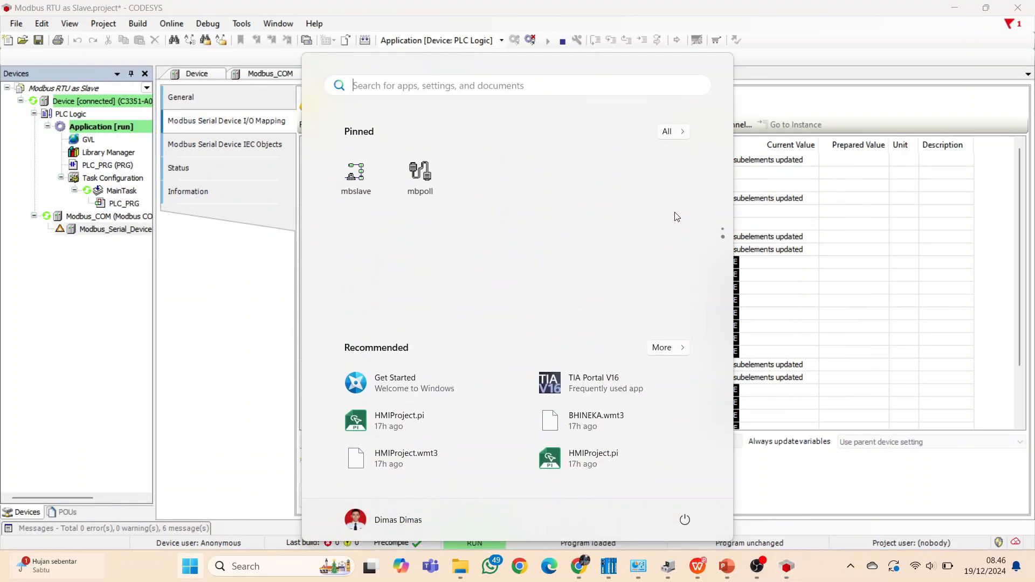
left_click(419, 172)
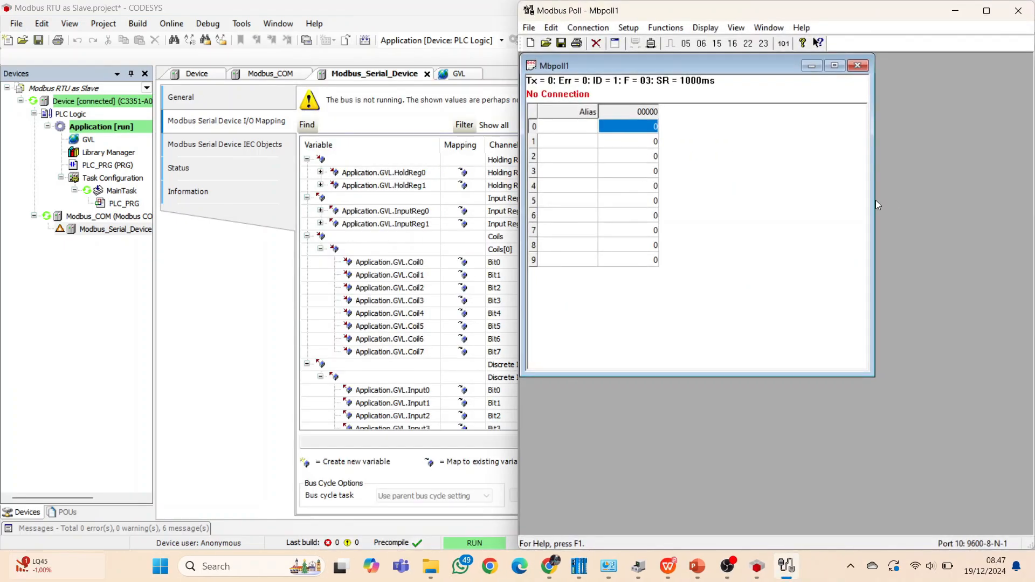
left_click_drag(875, 200, 726, 214)
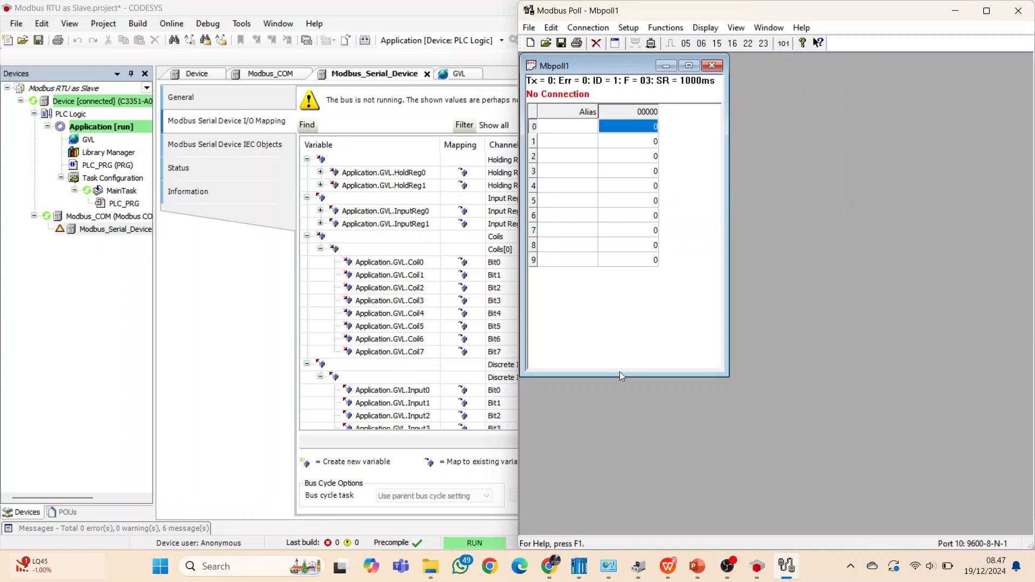
left_click_drag(619, 375, 611, 284)
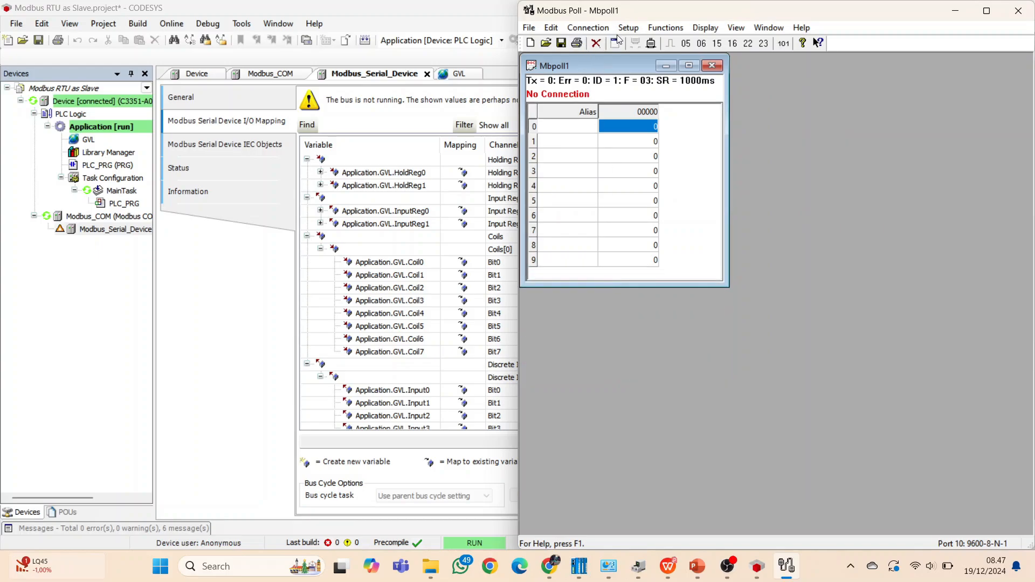
Step: Set the Mbpoll1 read/write definition to slave ID 1, function 01 Read Coils, address 0 and quantity 8
key("F8")
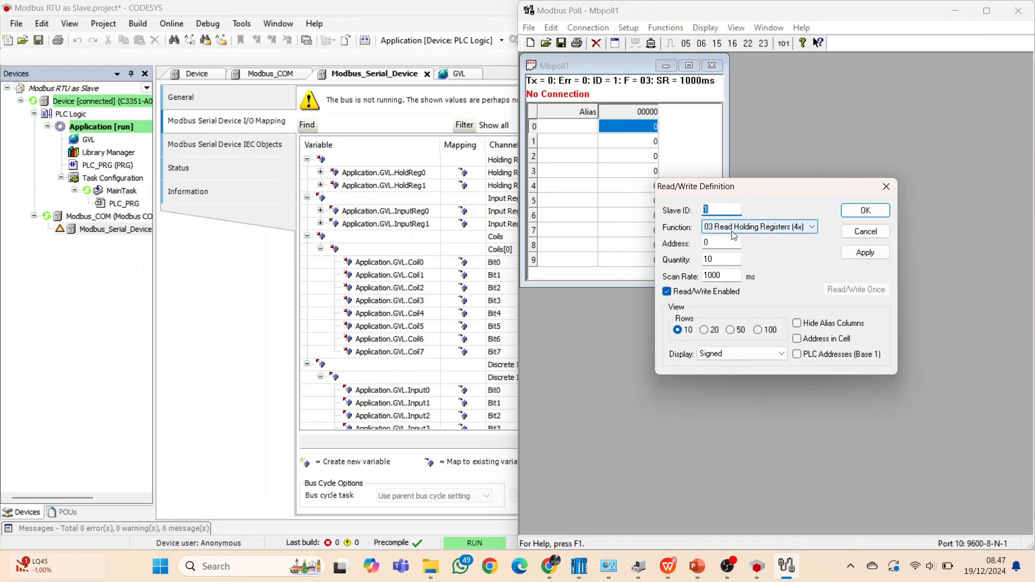
left_click(757, 227)
left_click(733, 238)
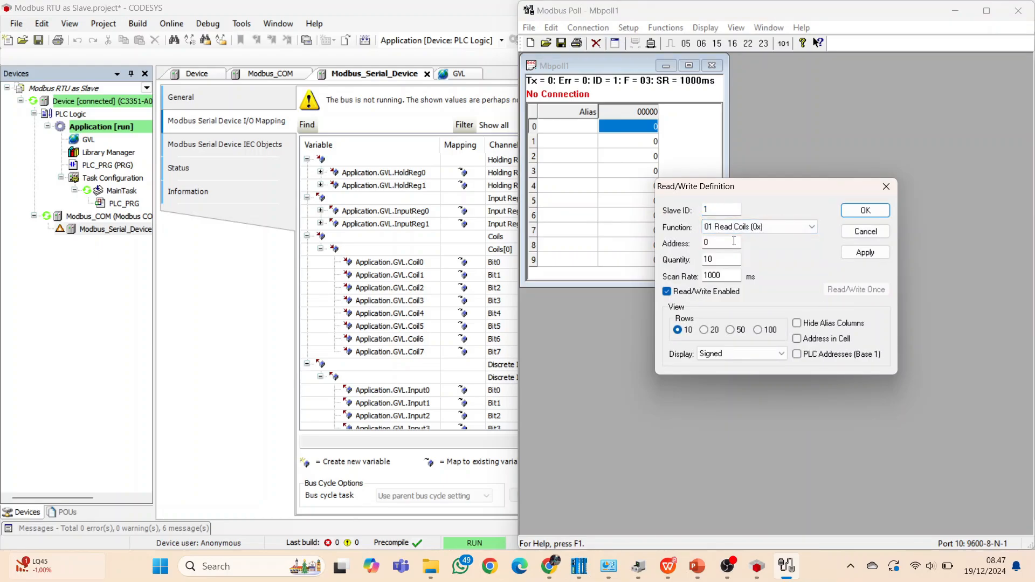
double_click(724, 258)
left_click(871, 213)
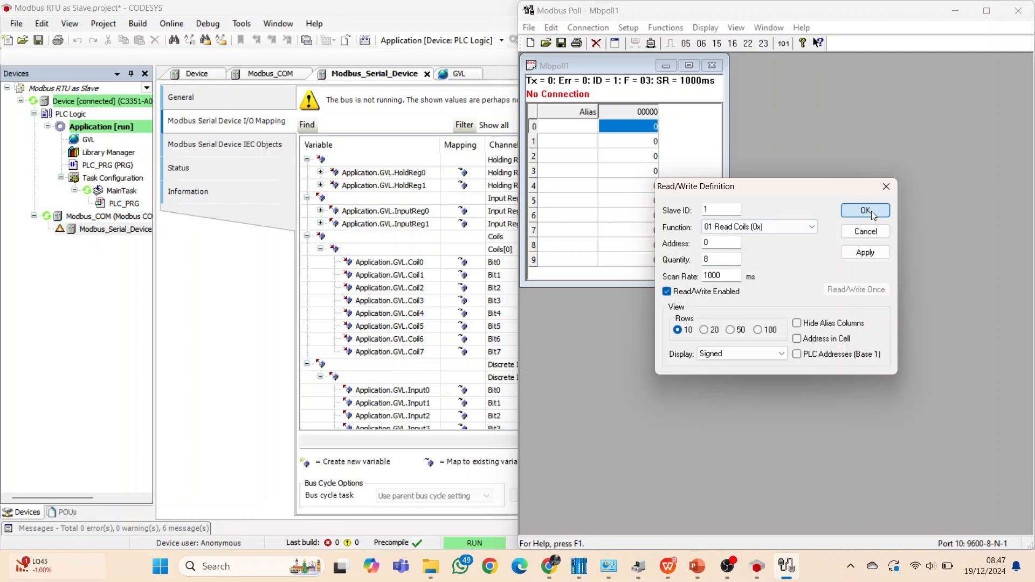
left_click(862, 214)
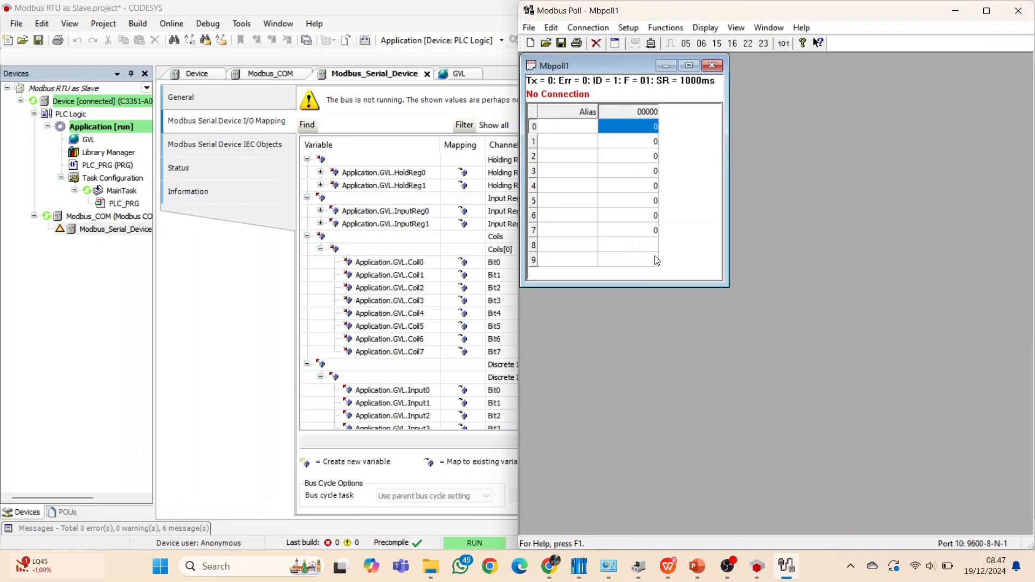
Step: Trim the Mbpoll1 window slightly and add a second poll window, resized and placed beside it
left_click_drag(646, 283, 647, 276)
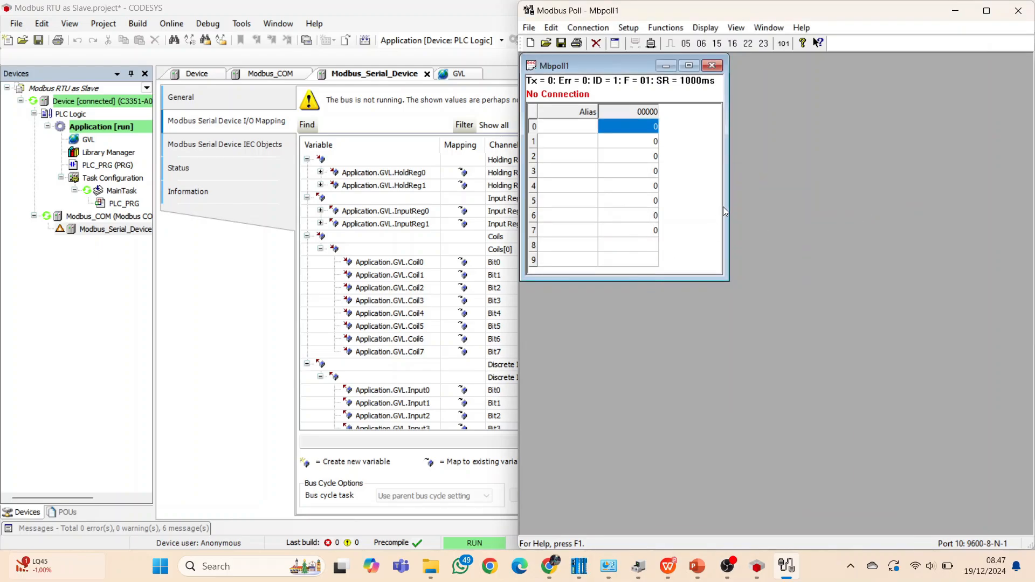
left_click_drag(725, 205, 719, 204)
left_click(530, 43)
left_click_drag(537, 259, 686, 269)
left_click_drag(747, 392, 747, 297)
left_click_drag(754, 82, 795, 65)
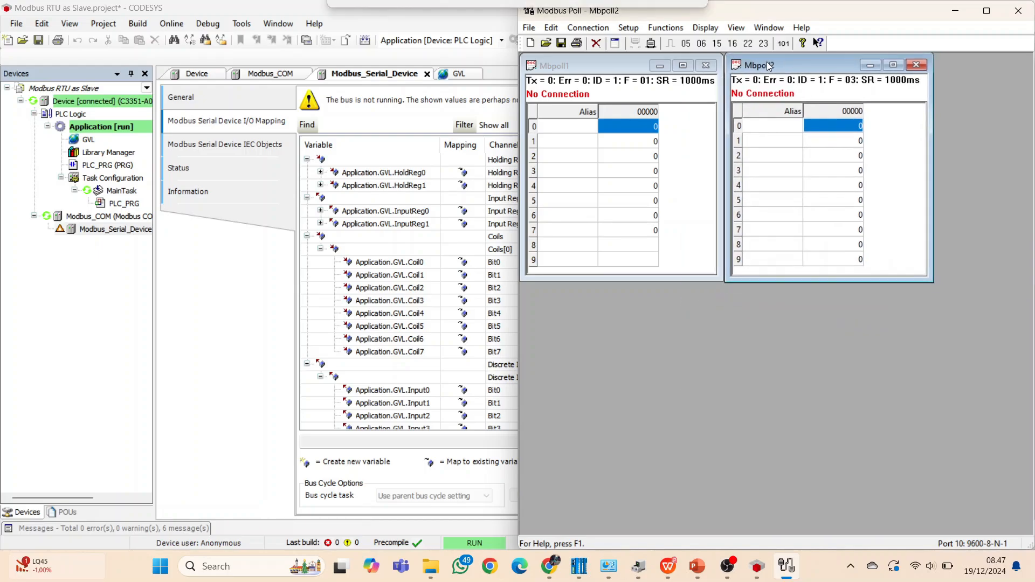
Step: Set Mbpoll2 to function 02 Read Discrete Inputs, address 8, quantity 8, checking the start addresses in the CODESYS serial device's general settings
left_click(615, 44)
left_click(759, 227)
left_click(749, 247)
left_click(865, 210)
left_click_drag(934, 218, 1012, 218)
left_click(757, 566)
left_click(181, 98)
left_click(787, 566)
Step: Add a third poll window for function 03 Read Holding Registers with quantity 2 and place it below Mbpoll1
left_click(531, 43)
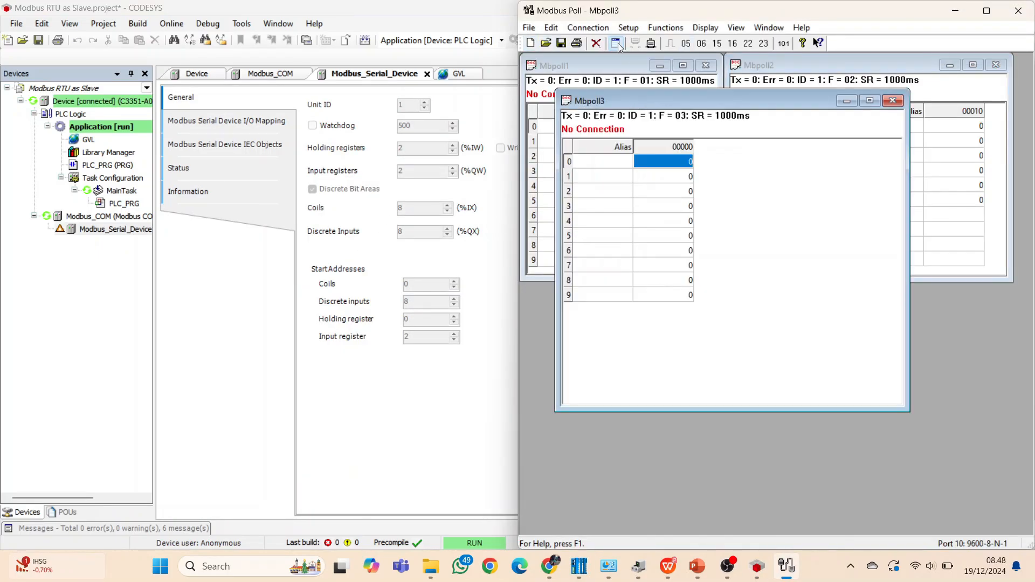
left_click(615, 44)
double_click(721, 260)
type("2")
left_click(865, 210)
left_click_drag(908, 228, 778, 228)
left_click_drag(668, 101, 632, 295)
Step: Add a fourth poll window reading function 04 Input Registers from address 2 with quantity 2, and place it beside Mbpoll3
left_click(530, 43)
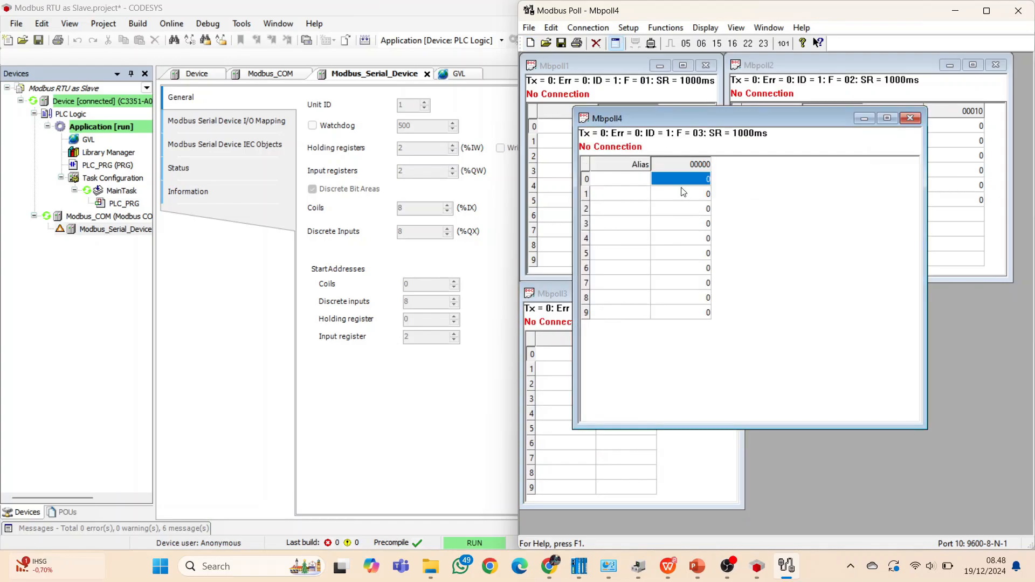
left_click(615, 43)
left_click(759, 227)
left_click(724, 264)
double_click(721, 260)
type("2")
double_click(721, 243)
type("2")
left_click(865, 211)
left_click_drag(924, 282, 781, 282)
Step: Connect Modbus Poll through the USB-SERIAL CH340 (COM10) serial port in RTU mode at 9600 baud, 8 data bits, no parity, 1 stop bit
left_click(588, 28)
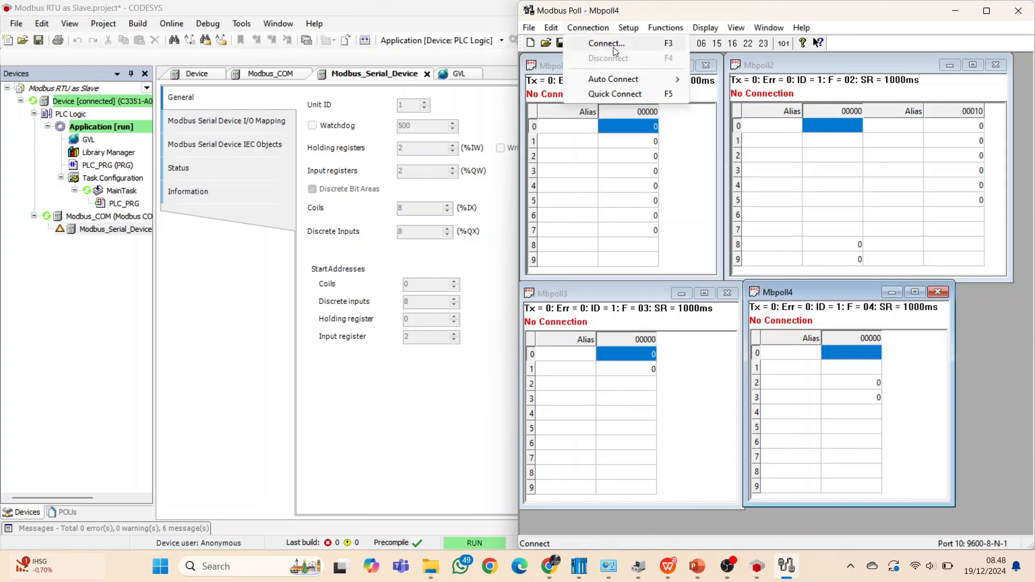
left_click(615, 47)
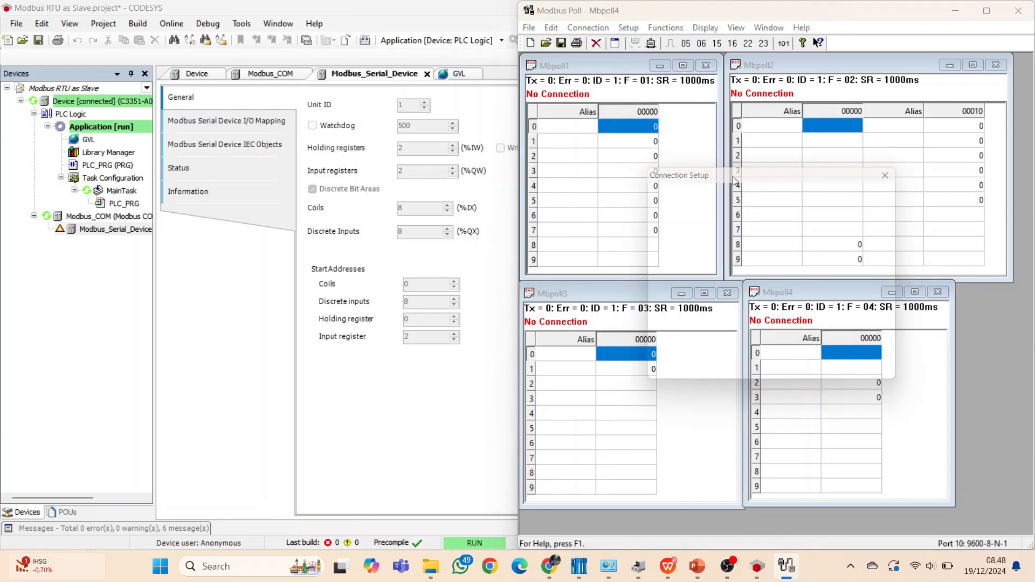
left_click(742, 239)
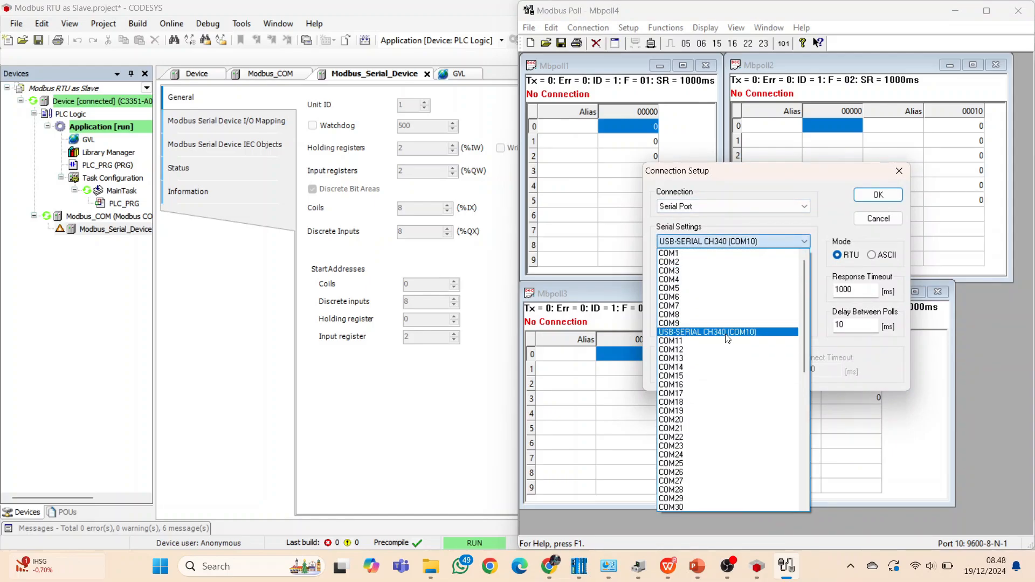
left_click(723, 332)
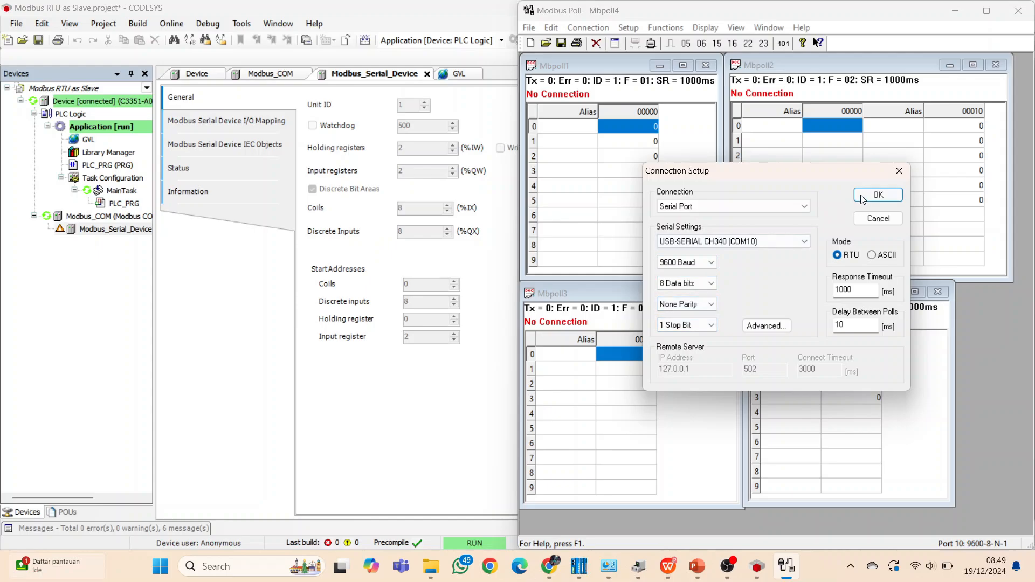
left_click(877, 195)
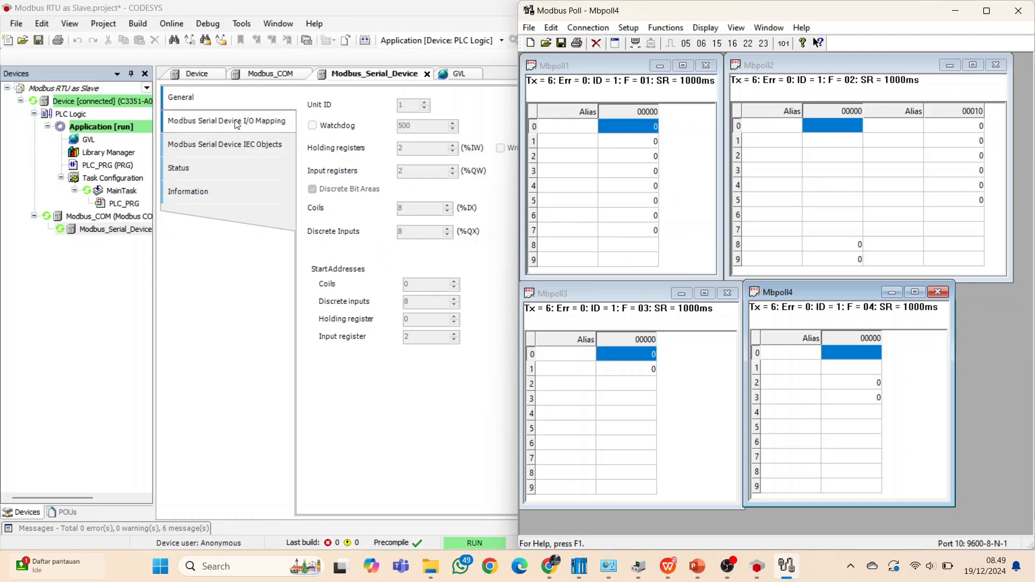
Step: Open the GVL online view in CODESYS after checking the serial device's I/O mapping, and arrange Modbus Poll and CODESYS side by side
left_click(224, 123)
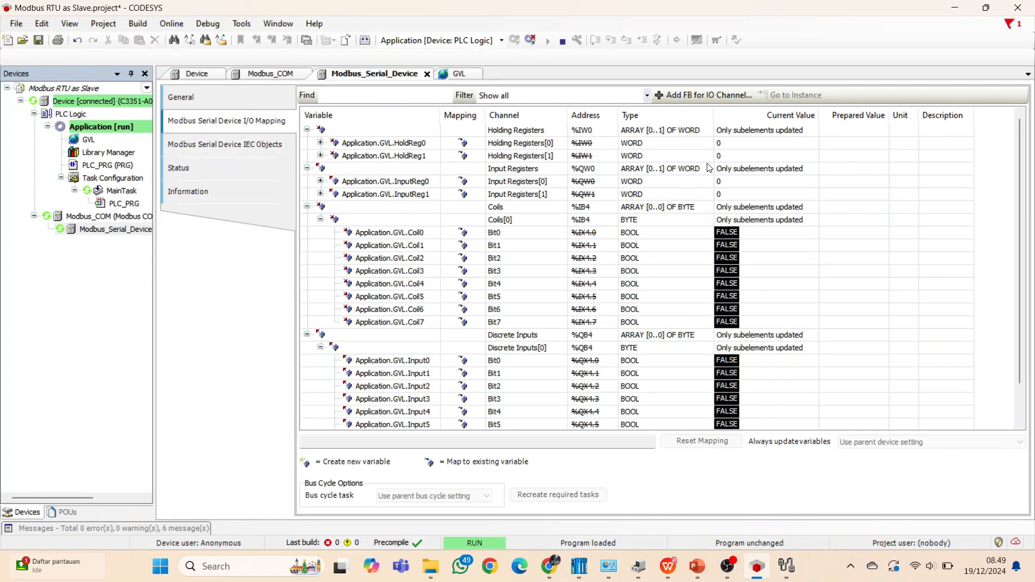
double_click(81, 141)
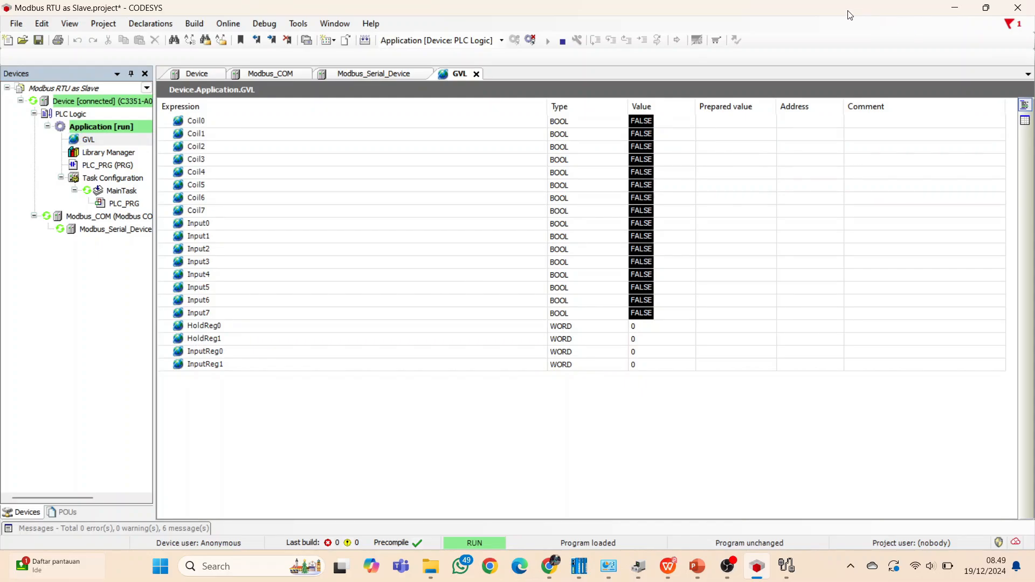
key("super+Left")
key("super+Left")
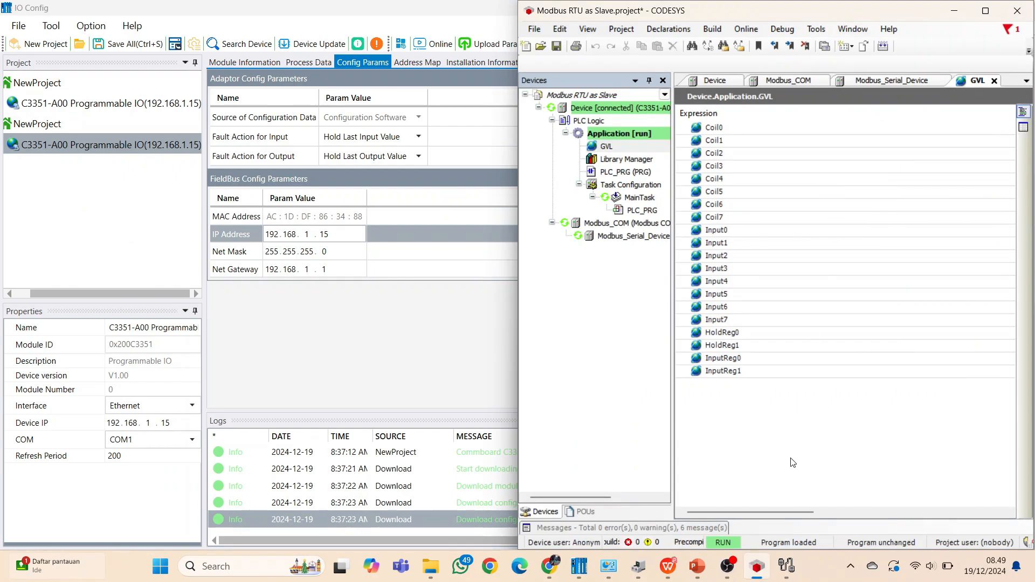
left_click(786, 566)
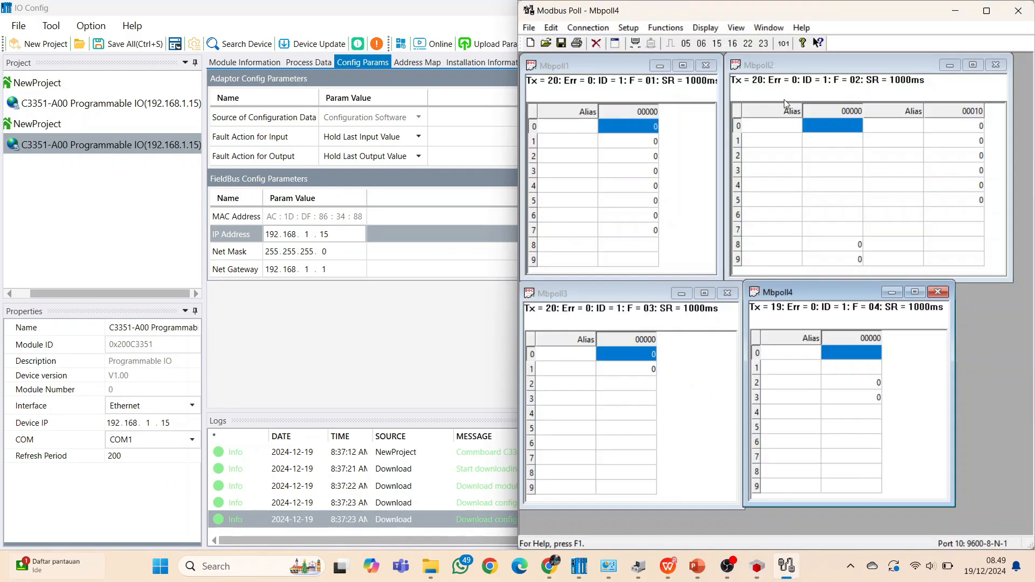
key("super+Left")
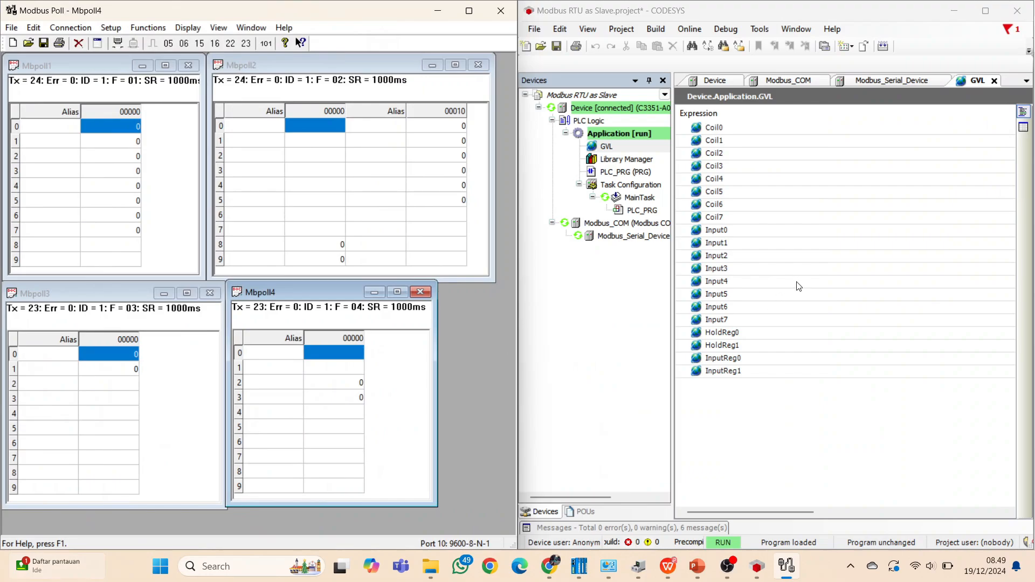
Step: Narrow the GVL's Expression column so the variable names, types, values and prepared values fit in view together
left_click(832, 436)
left_click_drag(797, 512, 840, 512)
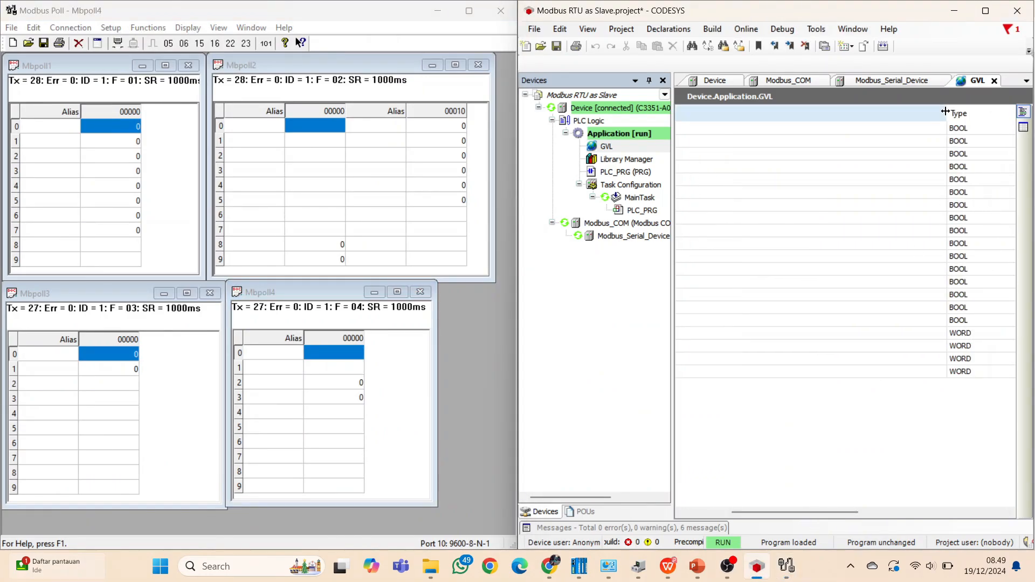
left_click_drag(945, 113, 684, 126)
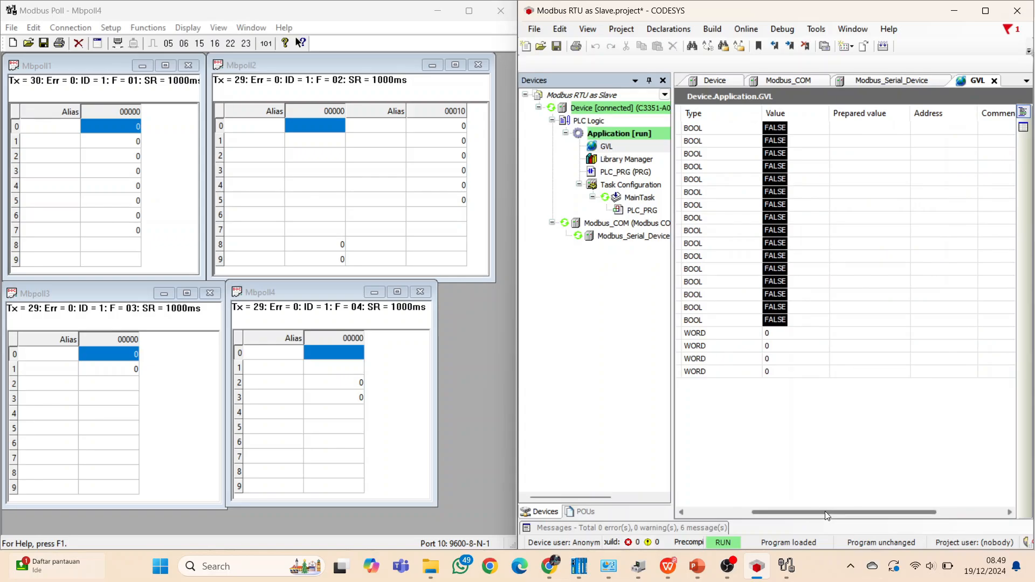
left_click_drag(824, 511, 742, 522)
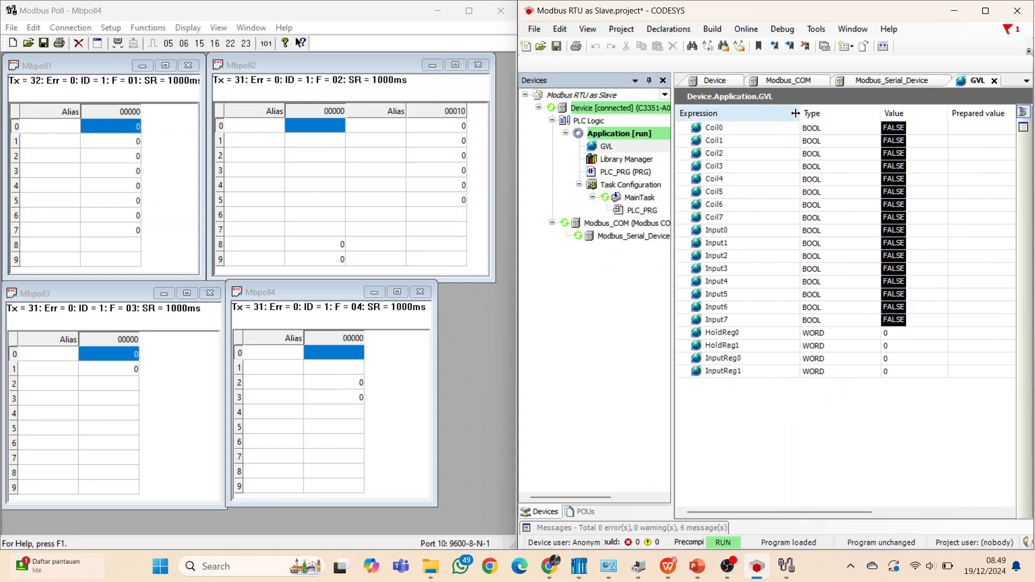
left_click_drag(799, 113, 780, 114)
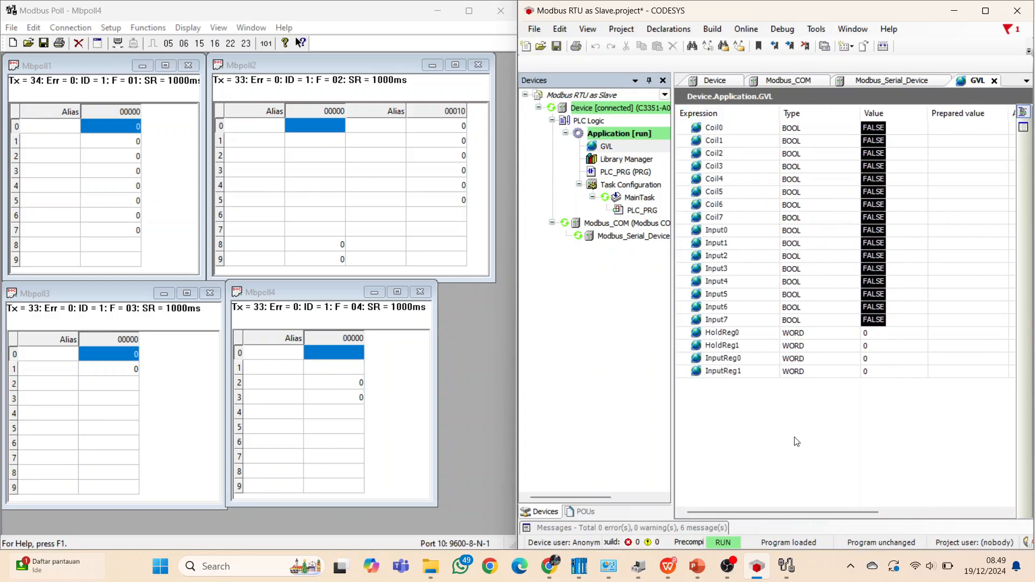
Step: Write coil 0 On at slave ID 1 from Mbpoll1 using function 05 Write Single Coil
double_click(107, 132)
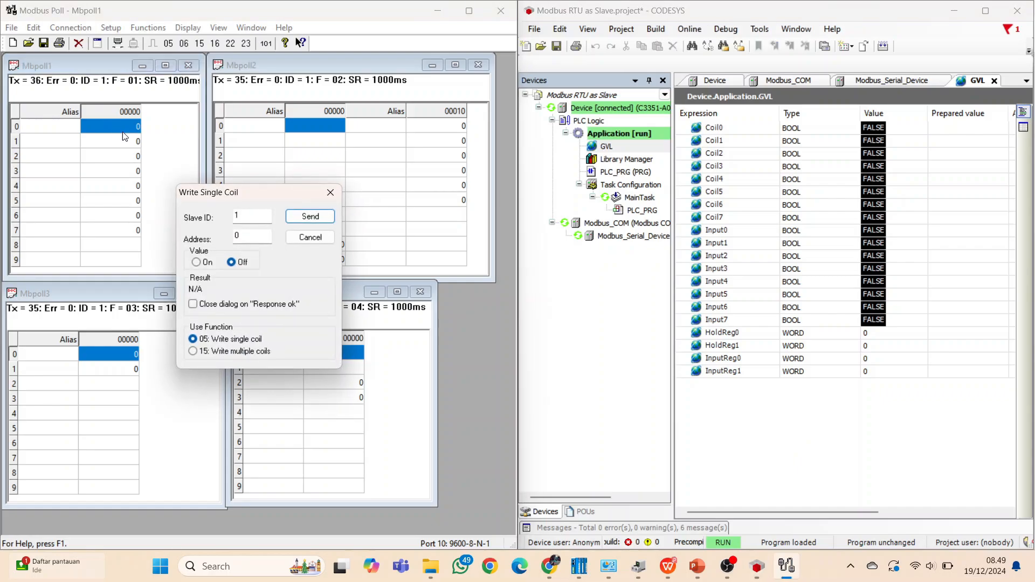
left_click(196, 262)
left_click(304, 217)
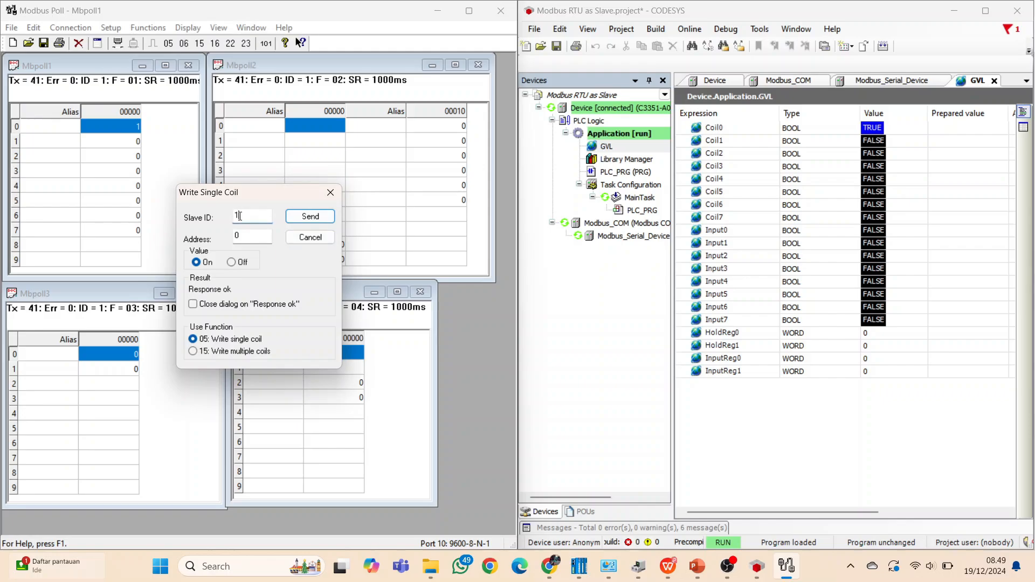
Step: Write coil address 7 On, and try the same write at address 8
double_click(241, 235)
type("7")
left_click(306, 218)
type("8")
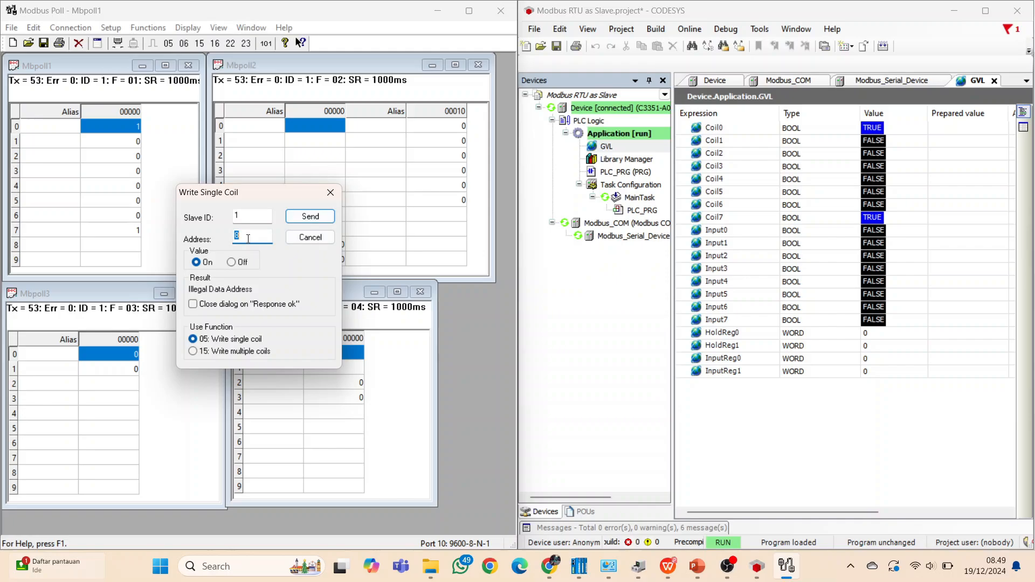
Step: Write coil 7 Off and back On with the single-coil function, and close the write dialog
type("7")
left_click(232, 262)
left_click(306, 219)
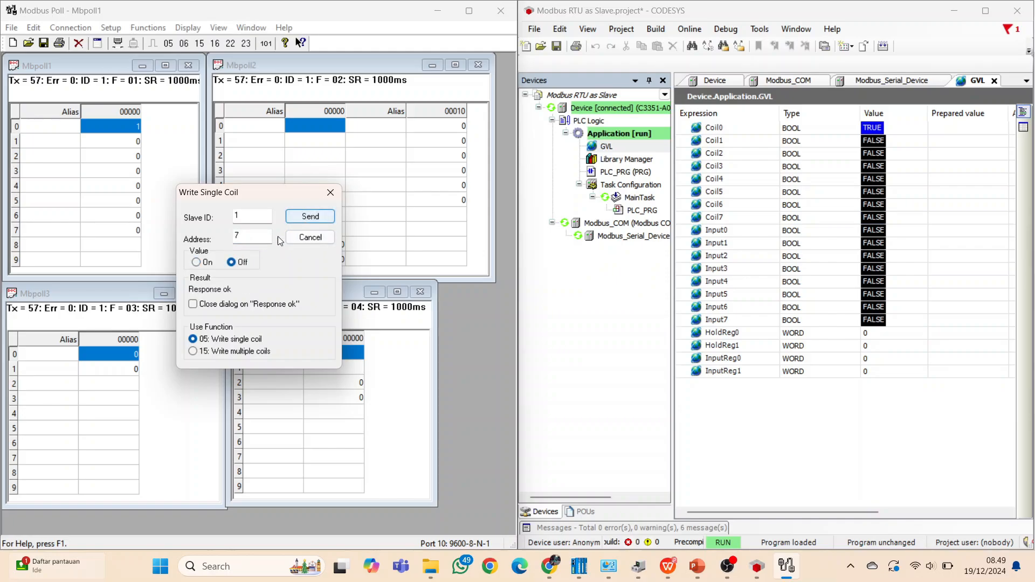
left_click(212, 263)
left_click(303, 220)
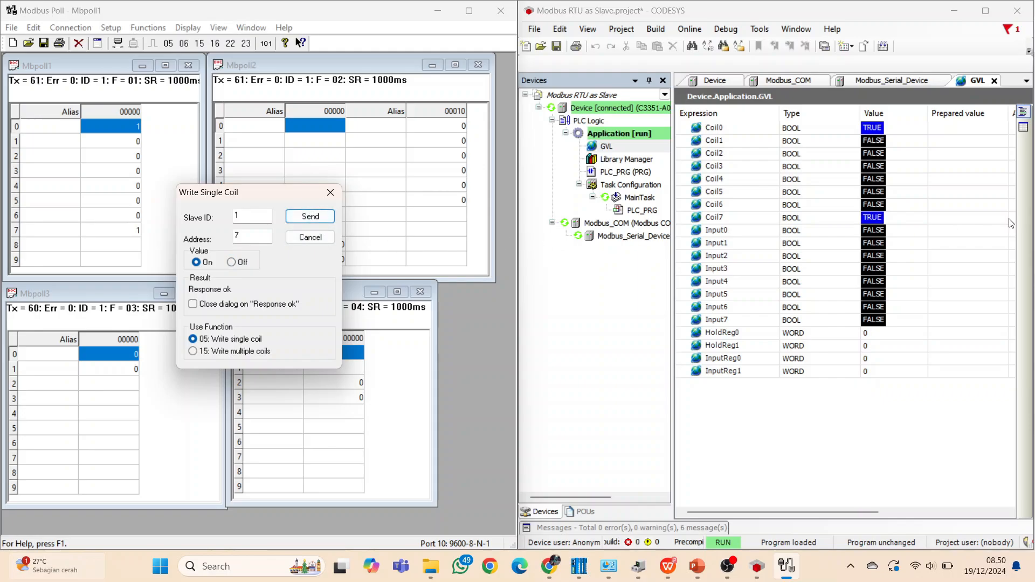
left_click(330, 193)
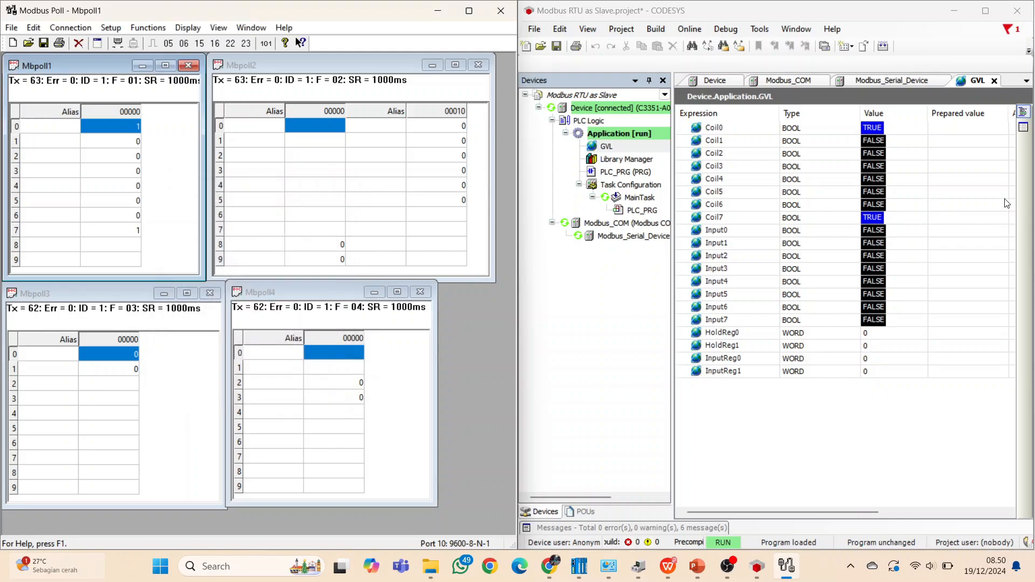
Step: Try to write the prepared value FALSE to Coil7 from the CODESYS GVL
left_click(958, 222)
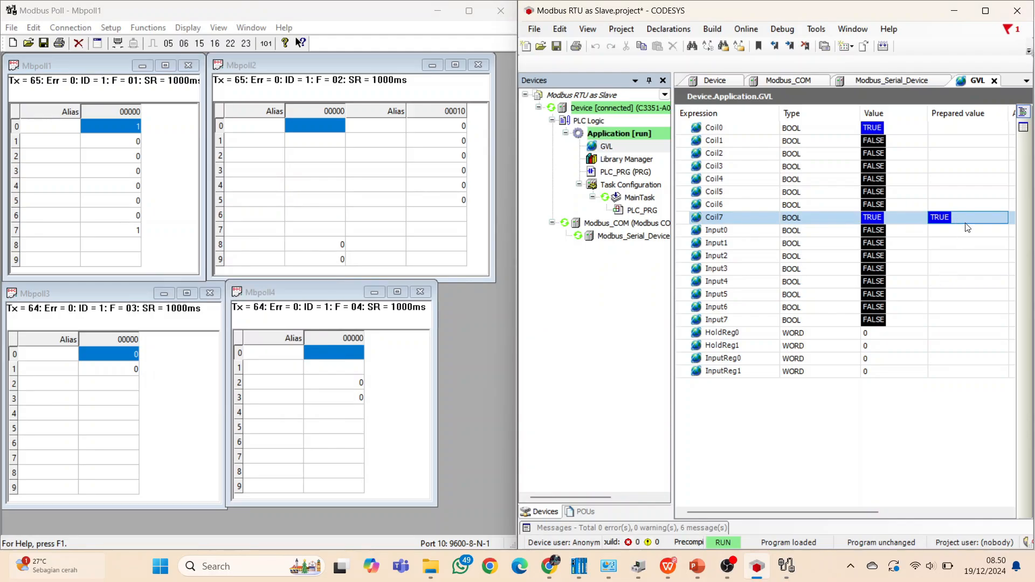
left_click(967, 227)
right_click(956, 215)
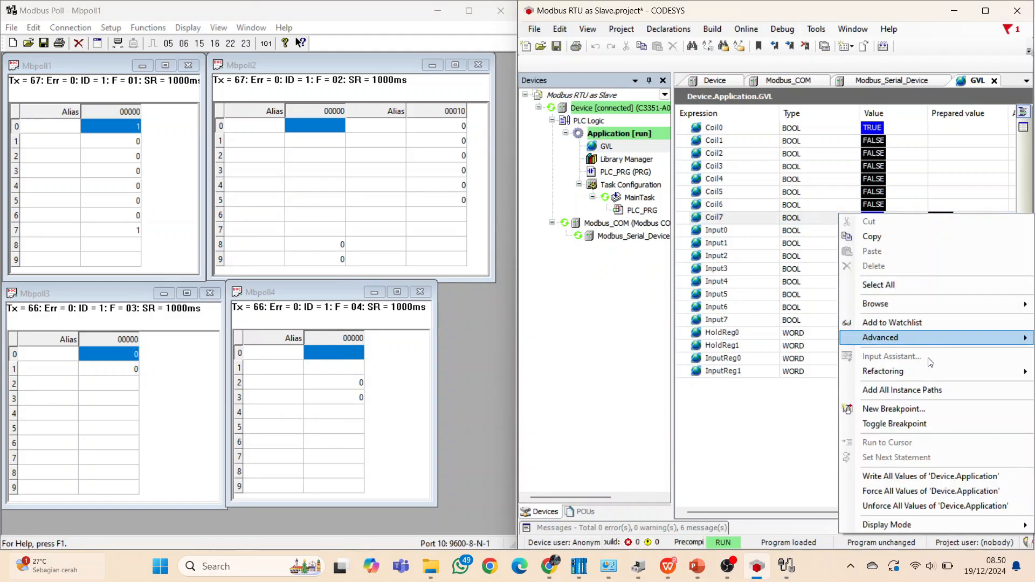
left_click(923, 477)
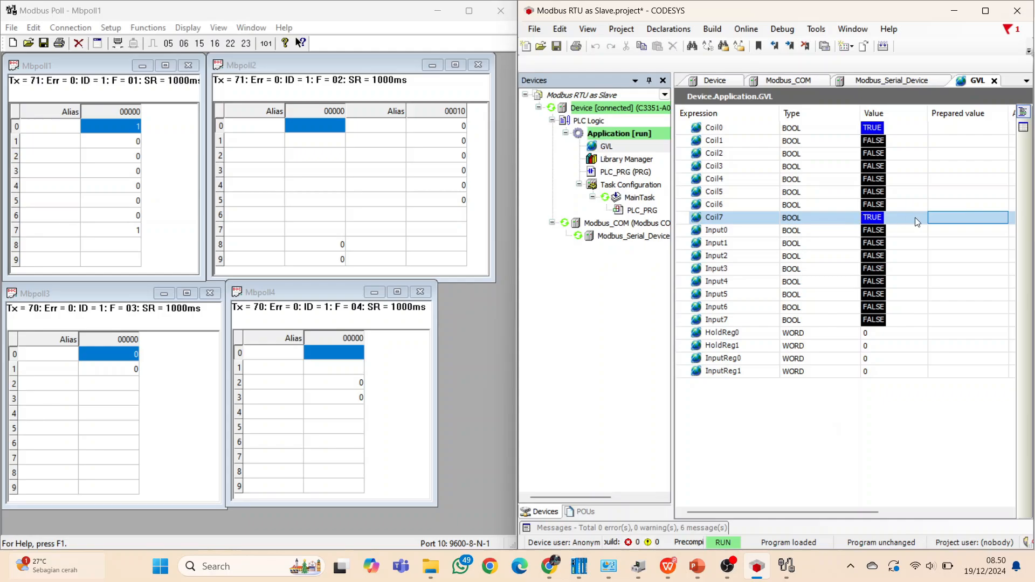
Step: Examine the register, coil and discrete input settings, including the Writeable option, in Modbus_Serial_Device's general settings
left_click(633, 236)
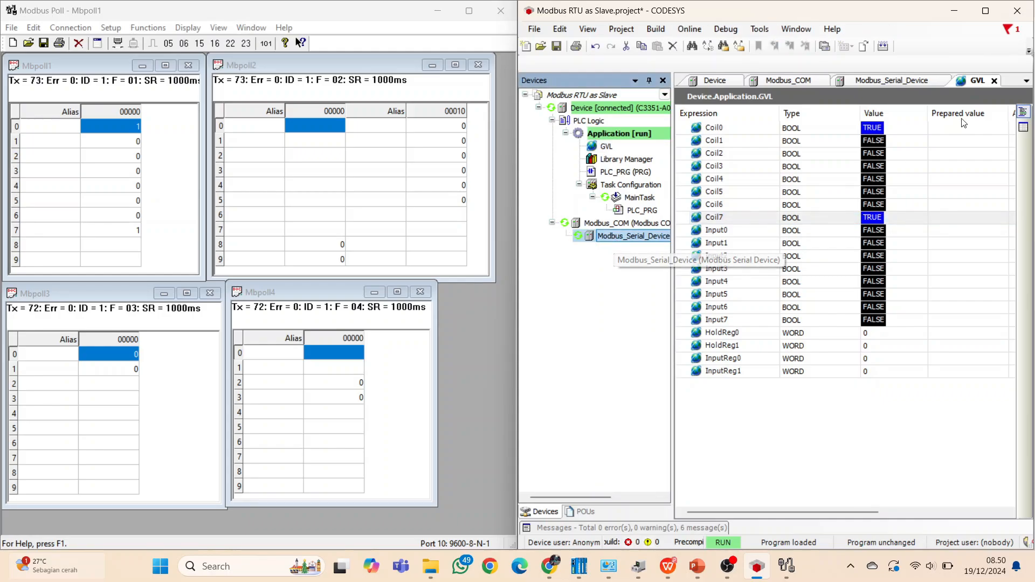
left_click(893, 78)
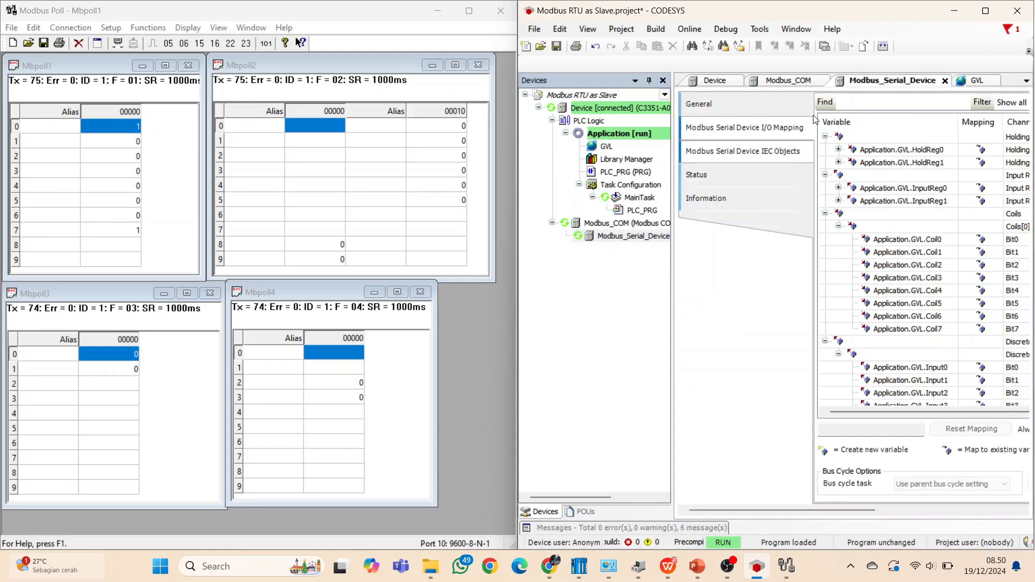
left_click(766, 106)
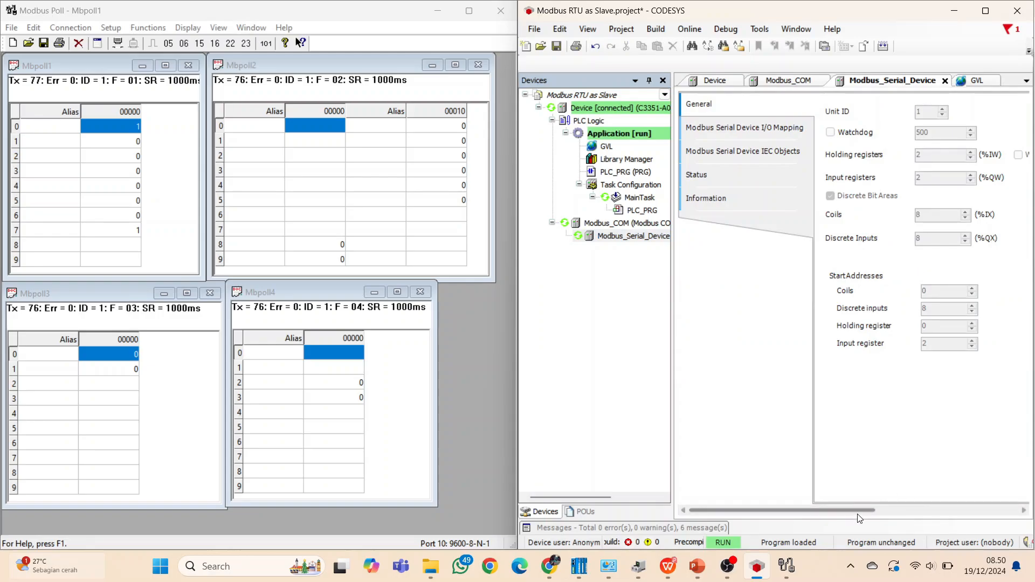
left_click_drag(859, 513, 919, 508)
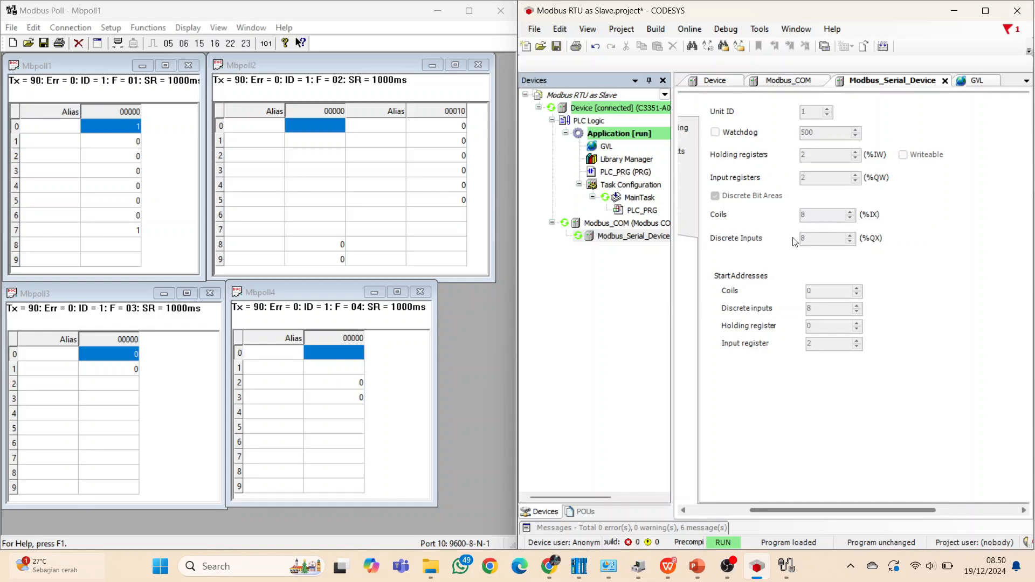
Step: Prepare TRUE for Input0 in the GVL and write it to the PLC application
left_click(987, 80)
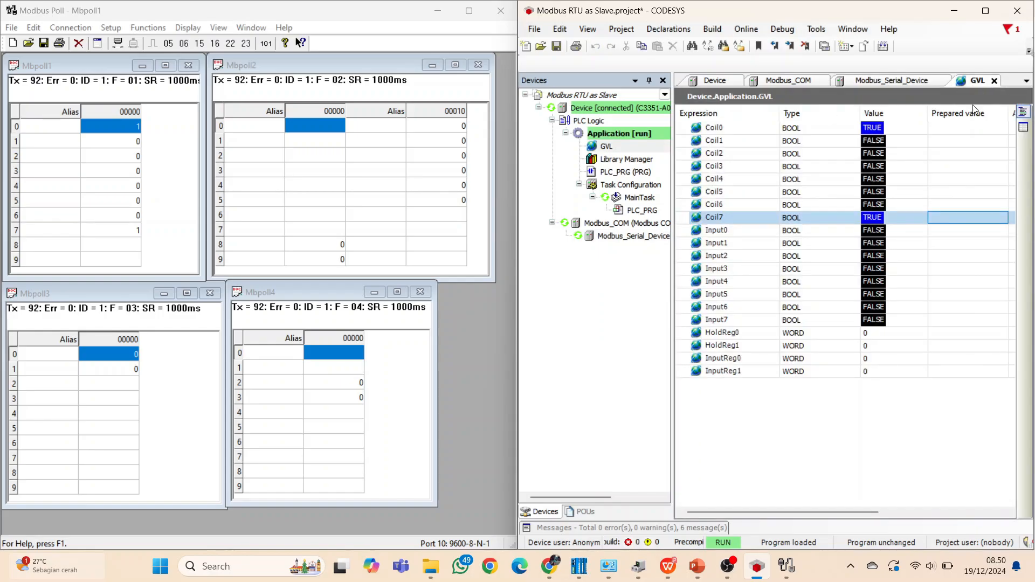
left_click(942, 231)
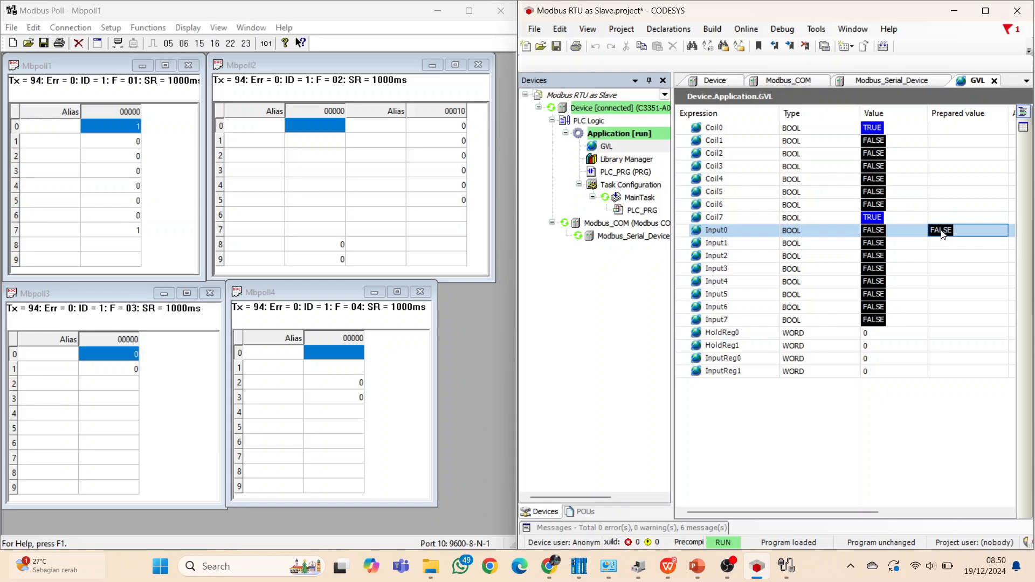
left_click(940, 230)
right_click(907, 277)
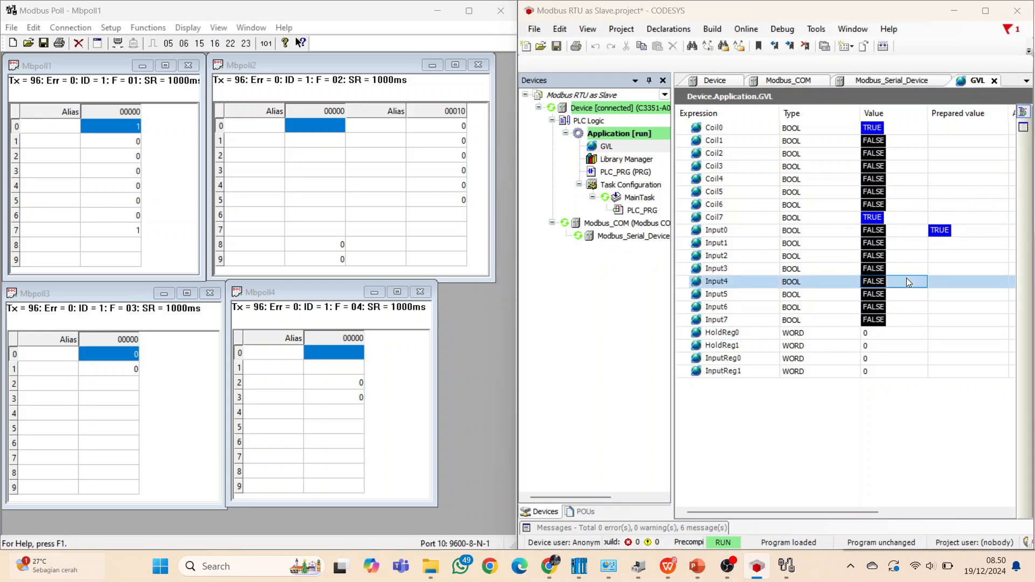
left_click(892, 490)
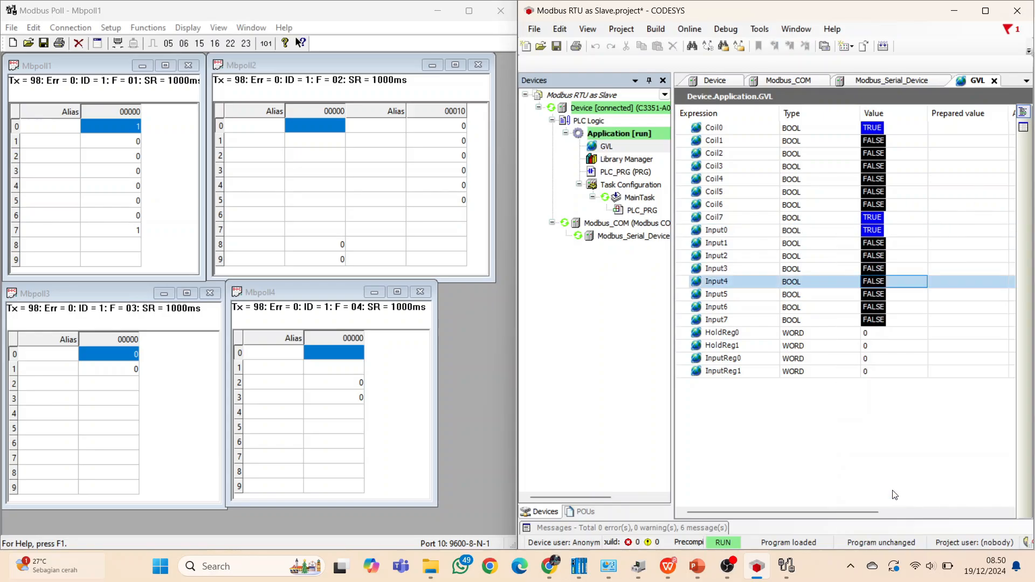
Step: Try to write discrete input address 9 On from Mbpoll2 with the single-coil write, and close the dialog
left_click(326, 244)
double_click(332, 258)
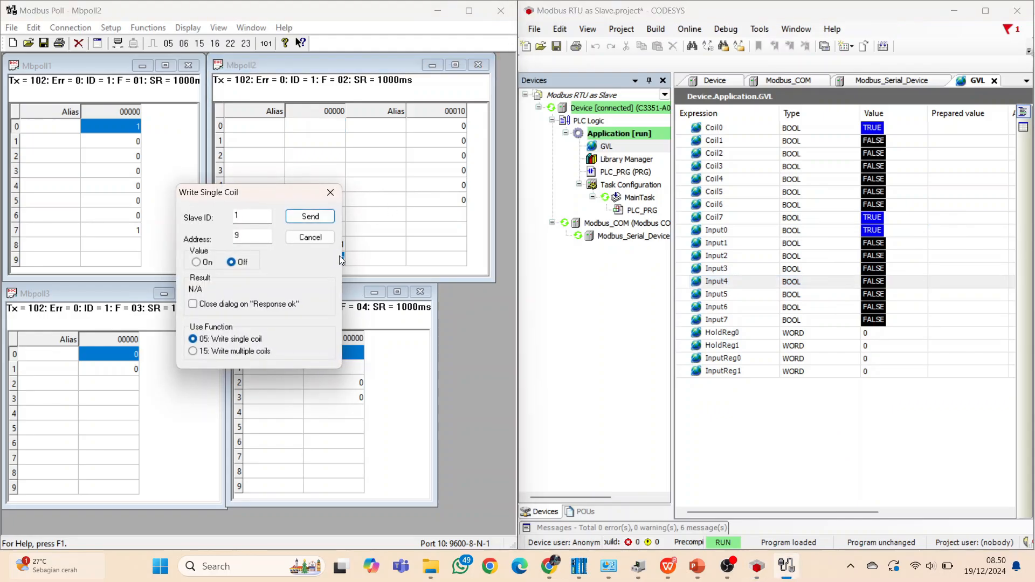
left_click(195, 262)
left_click(312, 220)
left_click(330, 192)
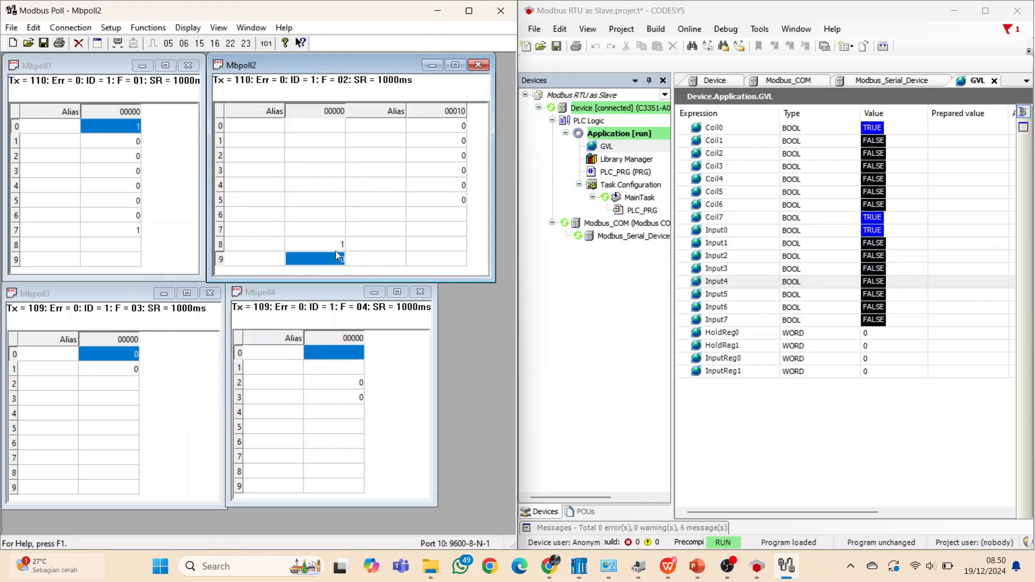
Step: Prepare TRUE for Input1 in the GVL and write it to the PLC application
left_click(949, 244)
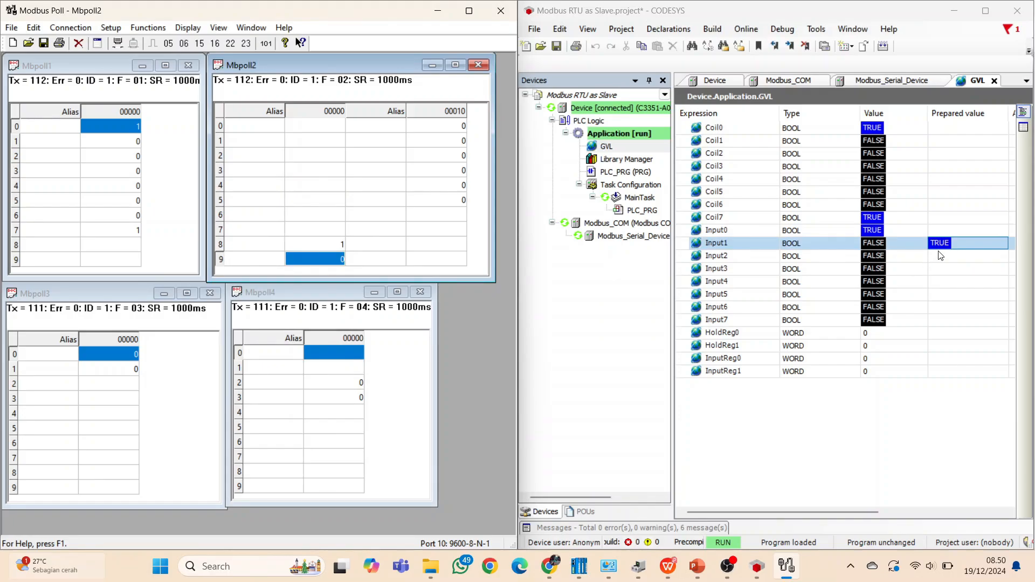
right_click(954, 249)
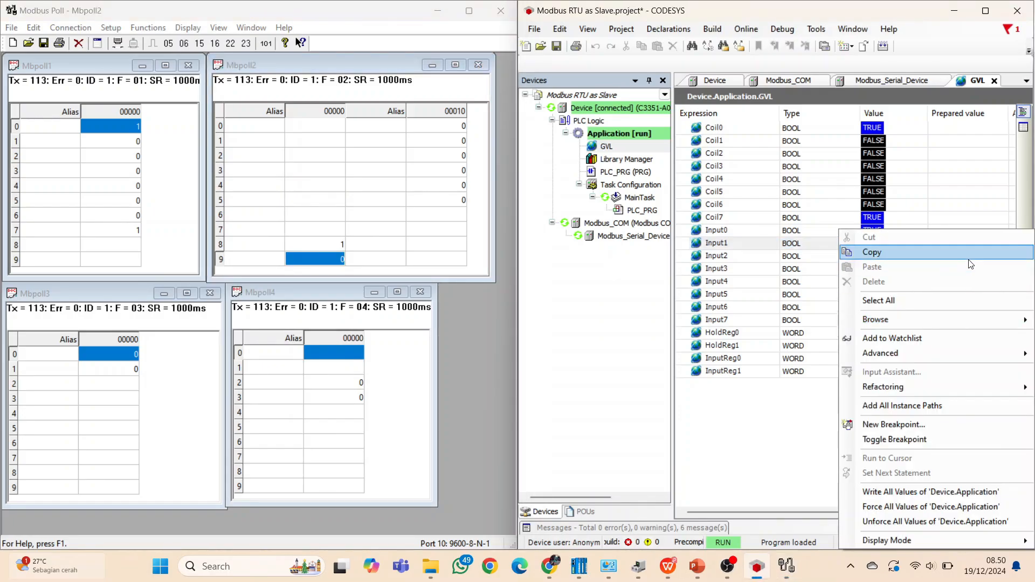
left_click(924, 492)
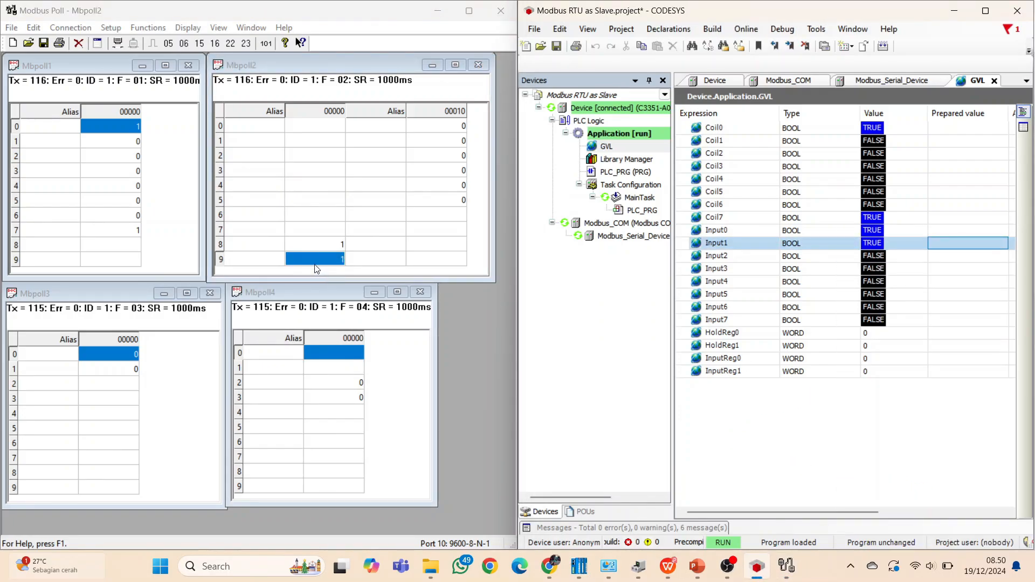
Step: Select discrete input address 15 in Mbpoll2, and write TRUE to Input7 from the CODESYS GVL
left_click(444, 205)
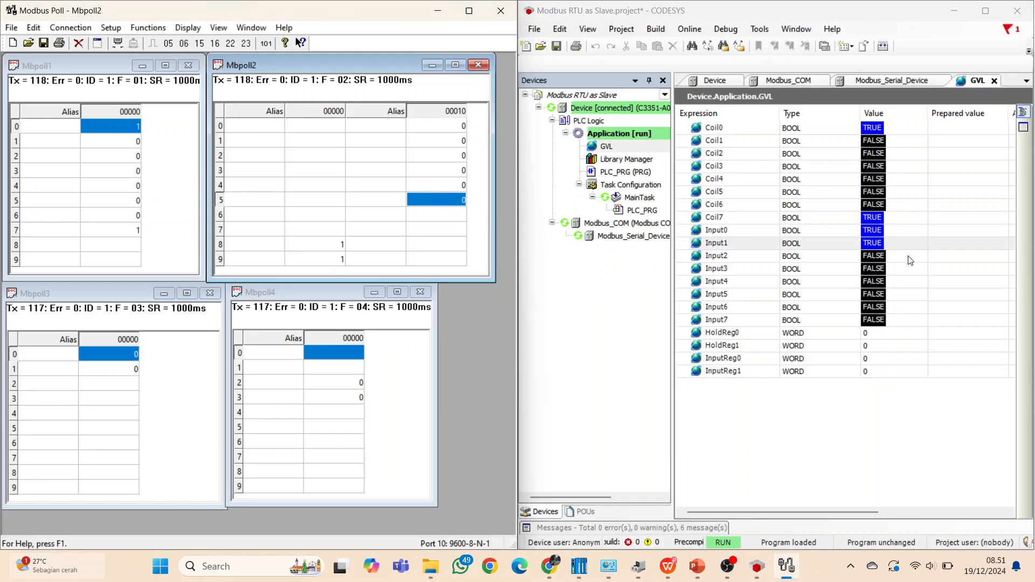
left_click(957, 321)
left_click(957, 321)
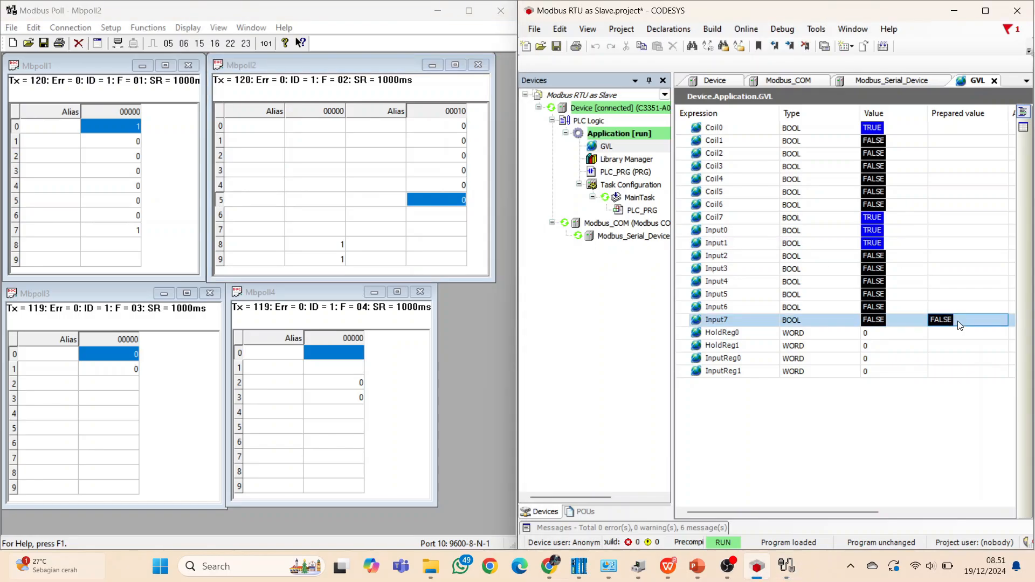
right_click(940, 430)
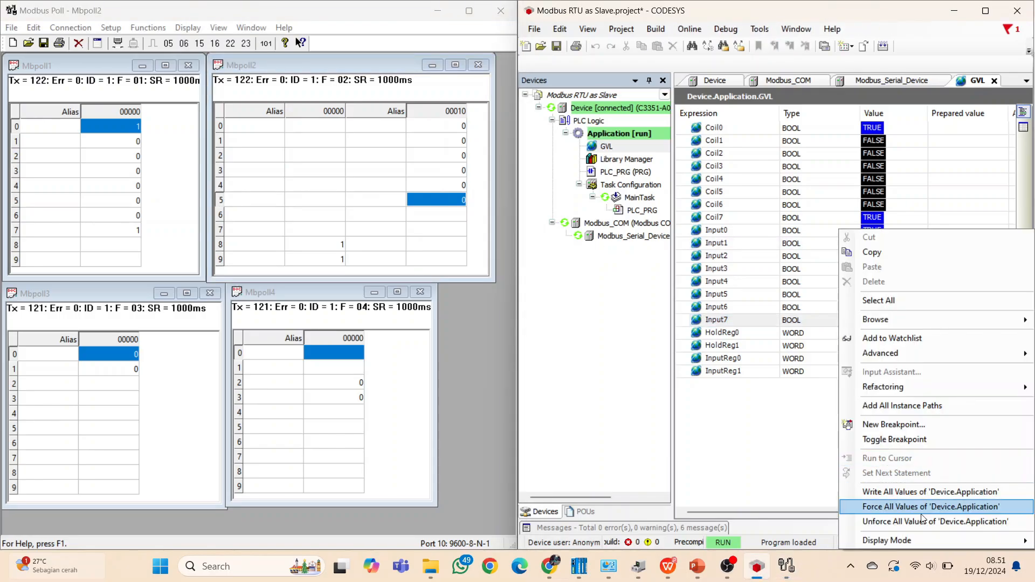
left_click(920, 491)
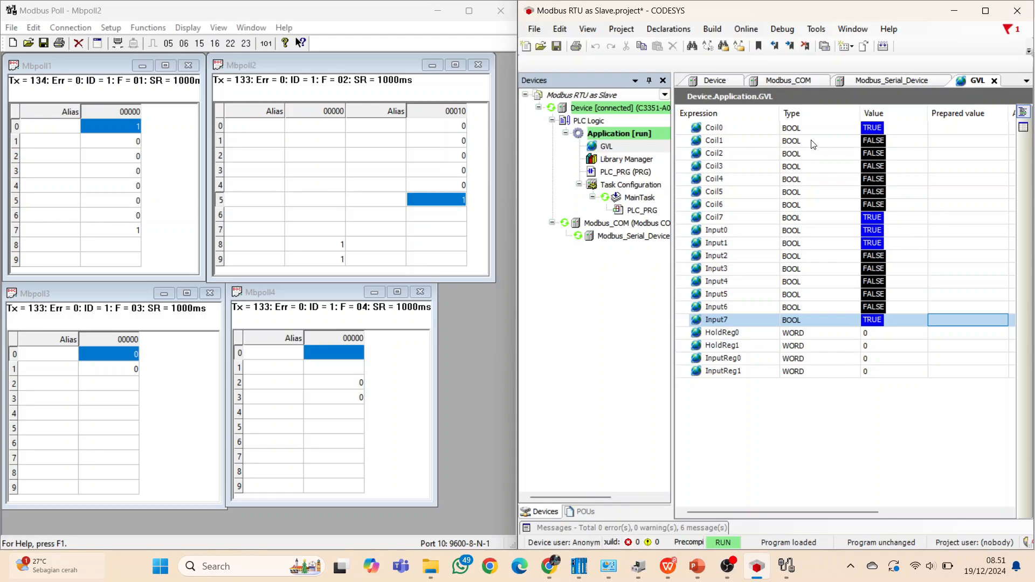
Step: Try to write the prepared value 7 to HoldReg0 from the GVL
left_click(709, 129)
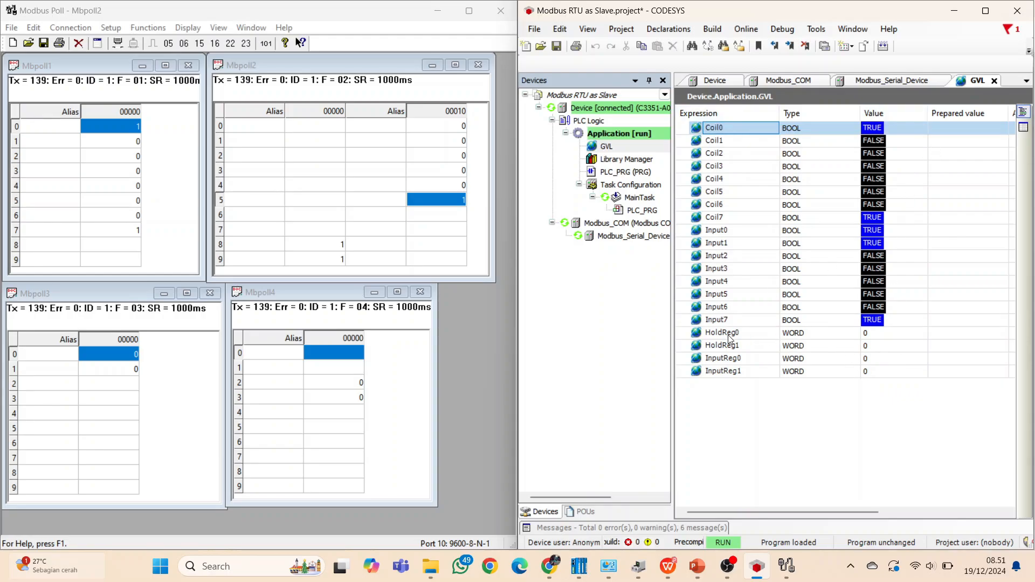
double_click(936, 333)
type("7")
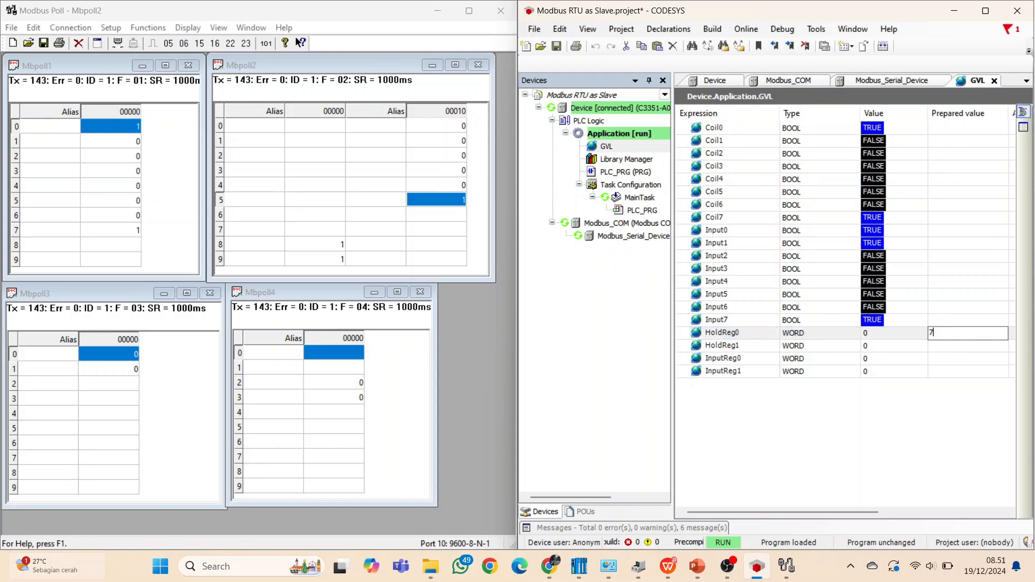
left_click(947, 358)
right_click(945, 334)
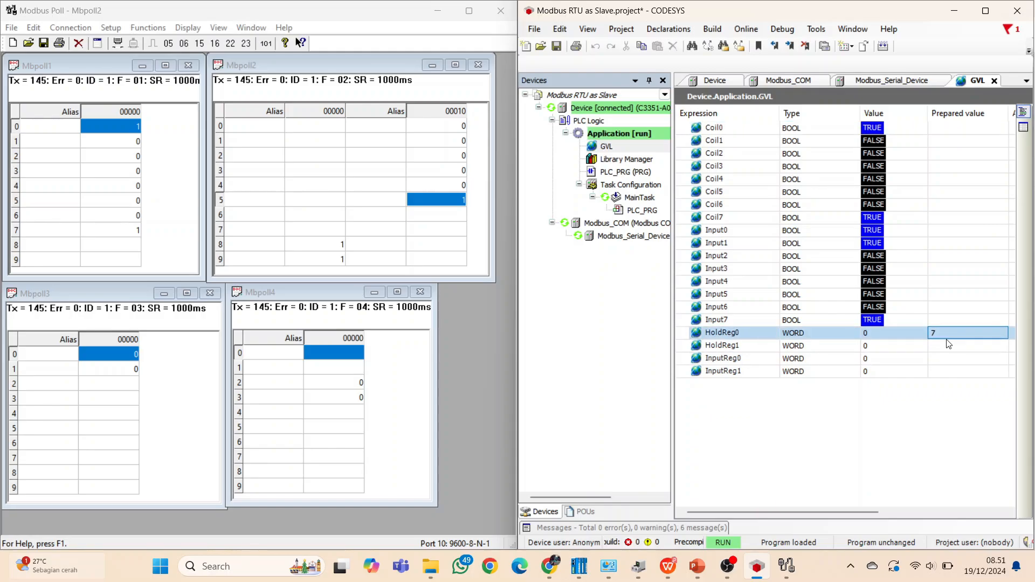
left_click(921, 489)
Step: Check the holding registers' Writeable option in Modbus_Serial_Device's general settings, and return to the GVL
left_click(875, 81)
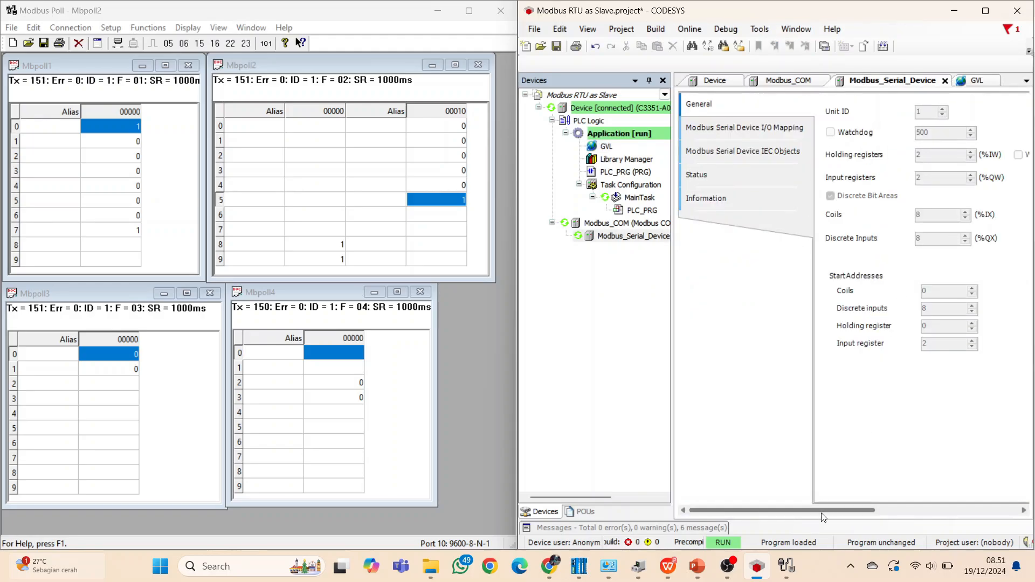
left_click_drag(824, 510, 857, 509)
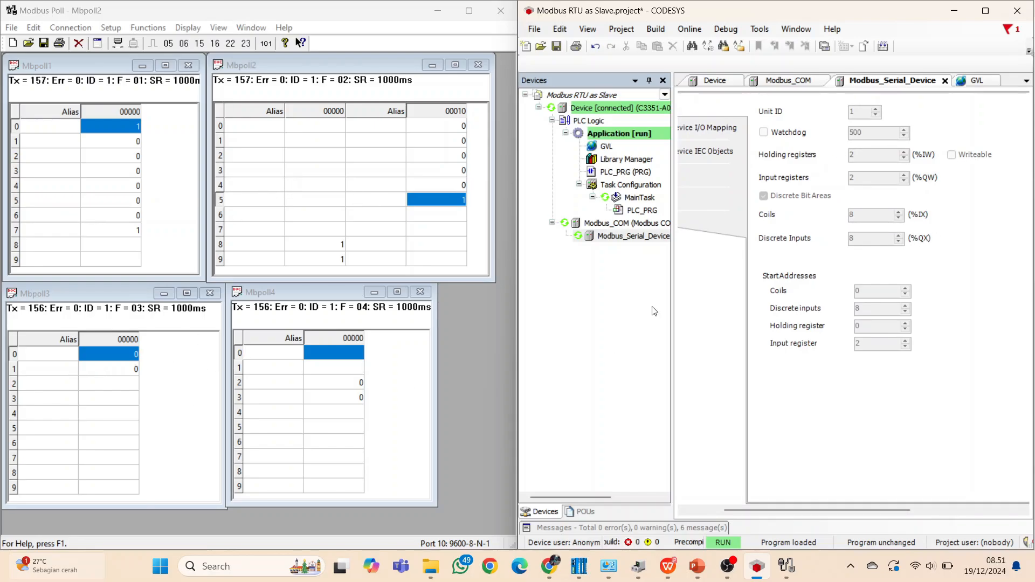
left_click(975, 80)
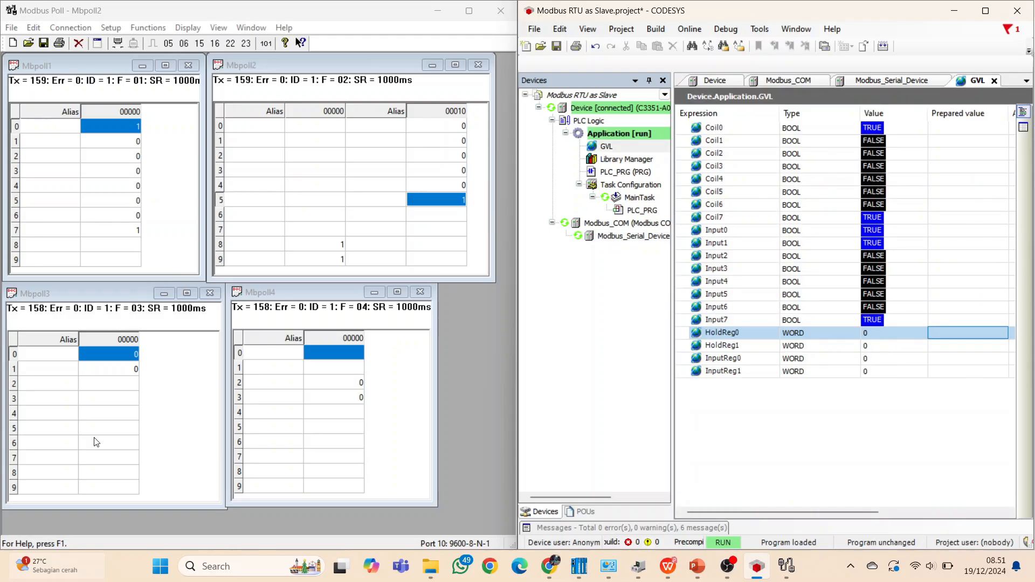
Step: Switch to Modbus Poll and write 60 to holding register address 0 and 50 to address 1 from Mbpoll3, closing the dialog
double_click(96, 351)
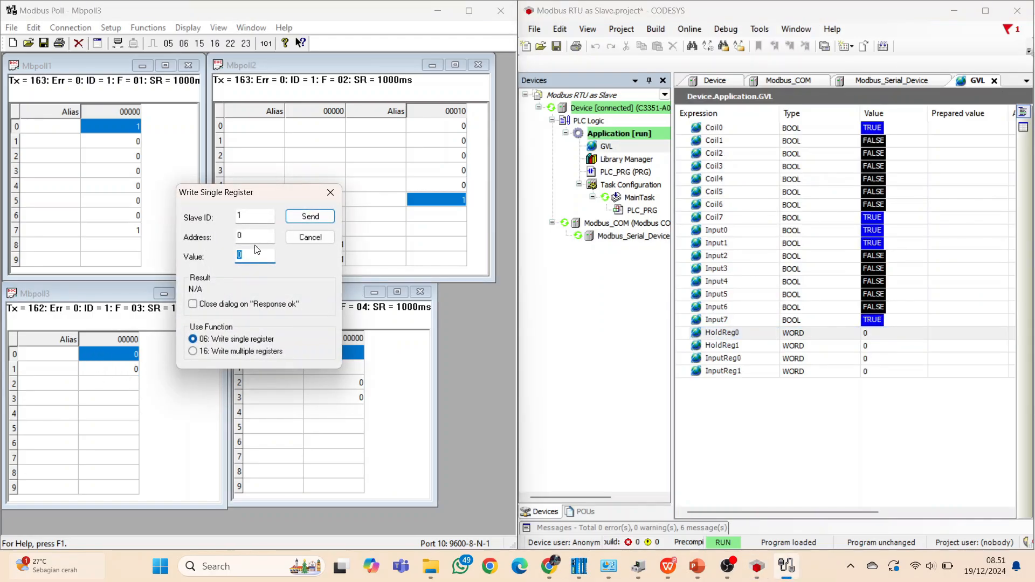
key("Return")
left_click(115, 377)
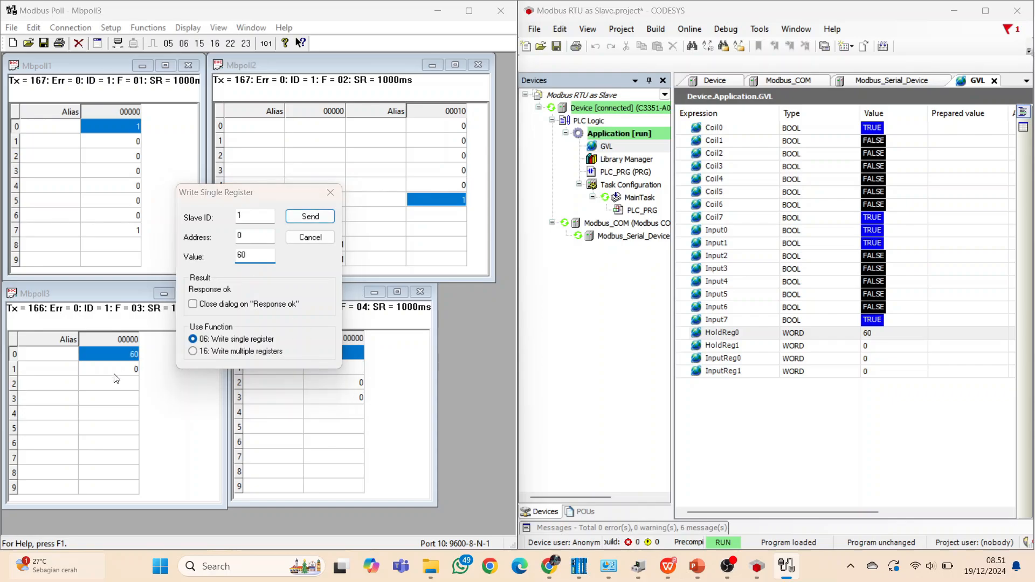
double_click(258, 236)
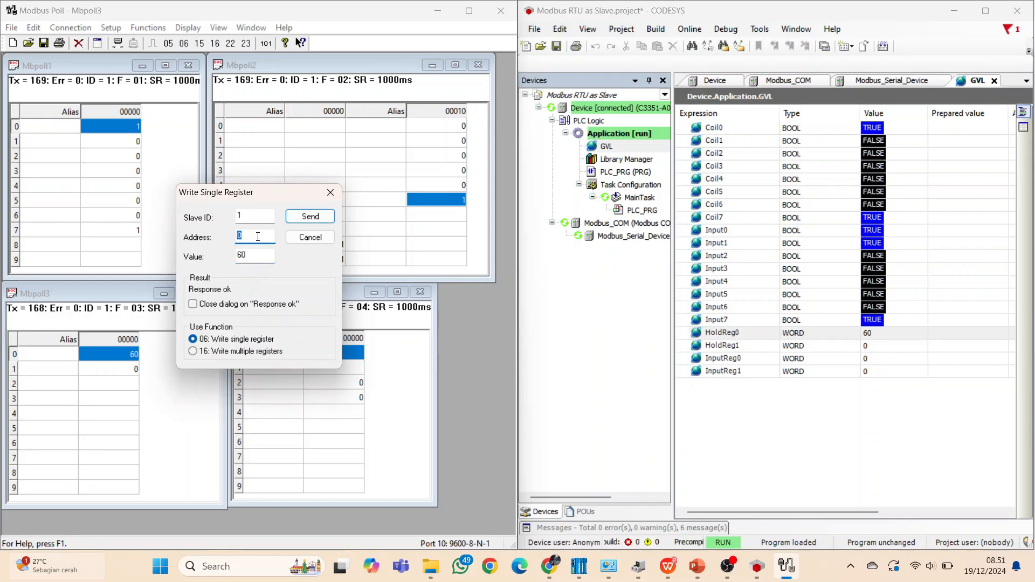
double_click(255, 255)
type("50")
left_click(315, 221)
left_click(310, 237)
Step: Try to write 5 to input register address 2 from Mbpoll4 with the single-register write, and close the dialog
left_click(334, 386)
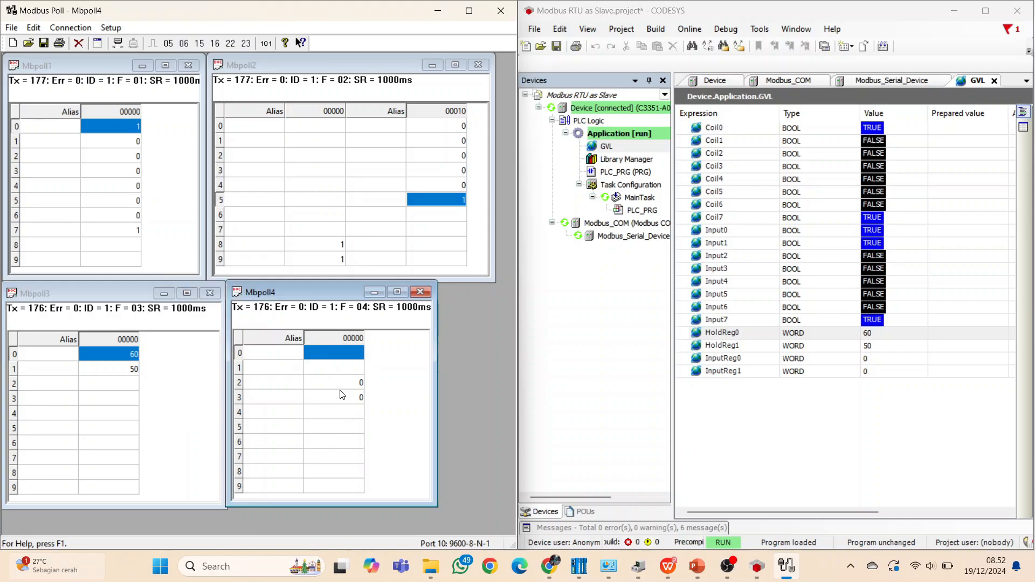
double_click(343, 377)
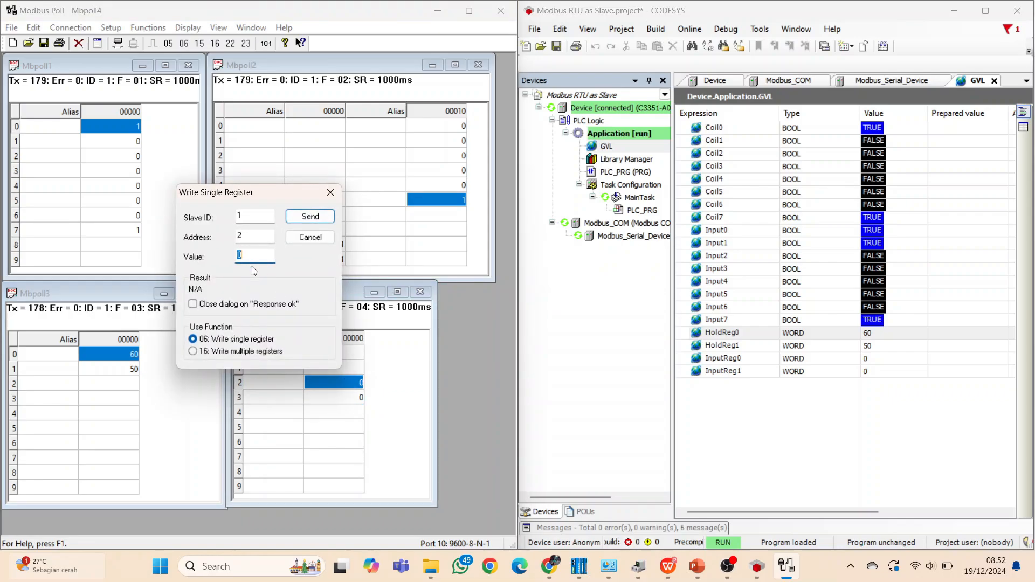
type("5")
left_click(296, 218)
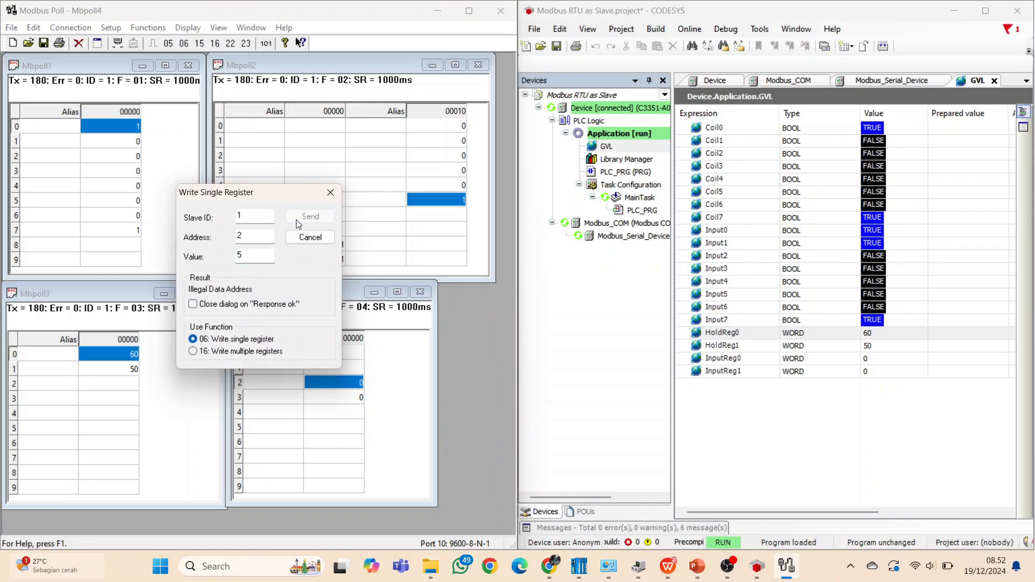
left_click(330, 193)
Step: In the CODESYS GVL, prepare 60 for InputReg0 and 70 for InputReg1 and write both to the PLC application
left_click(950, 358)
left_click(949, 360)
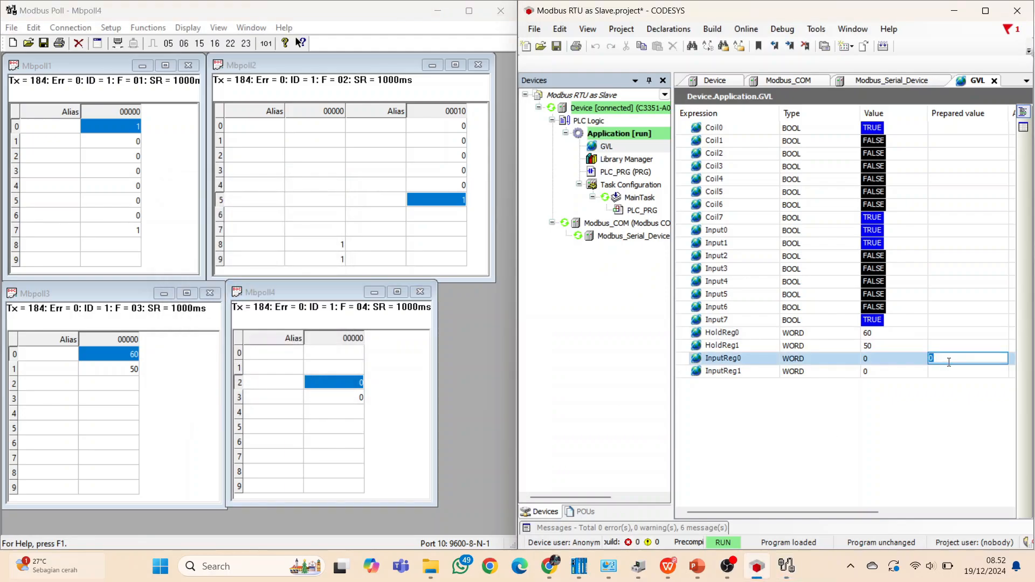
type("60")
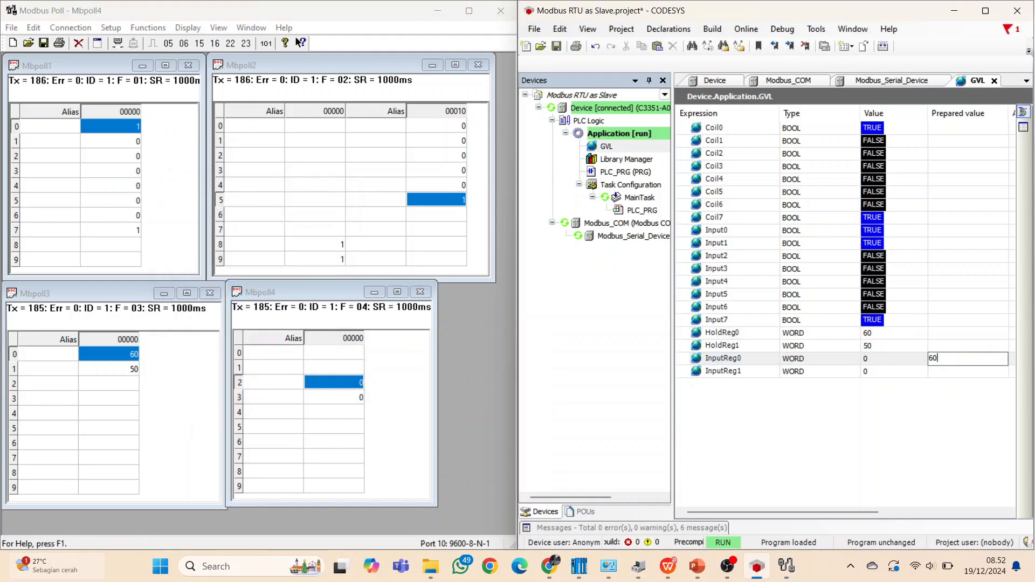
left_click(939, 376)
left_click(940, 376)
type("70")
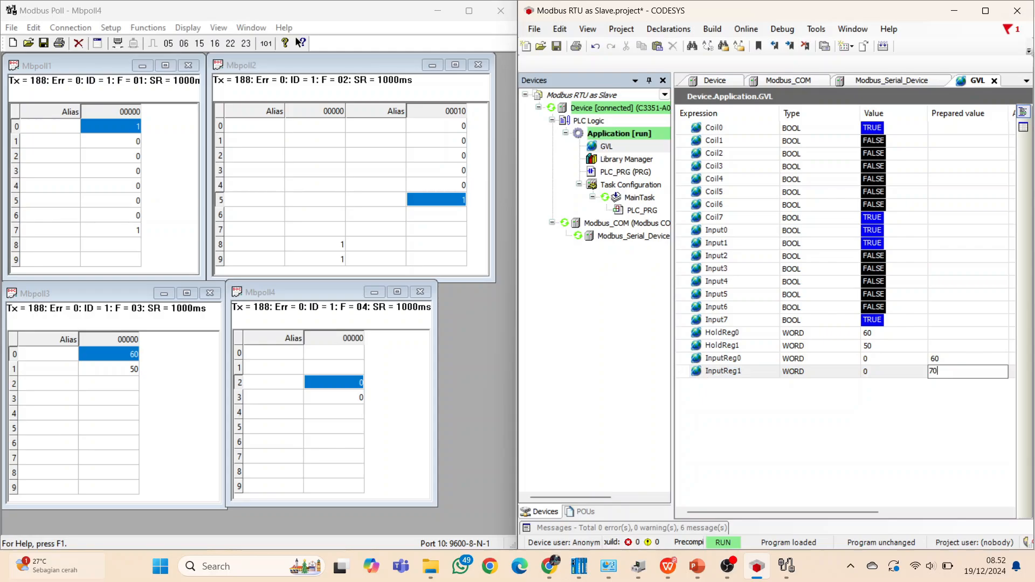
key("Return")
right_click(941, 384)
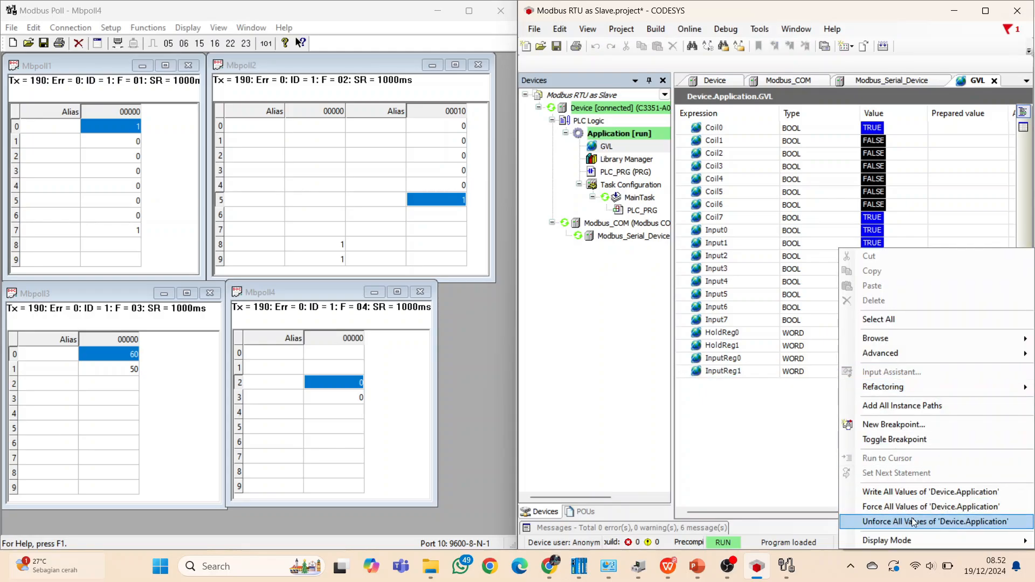
left_click(844, 487)
left_click(346, 384)
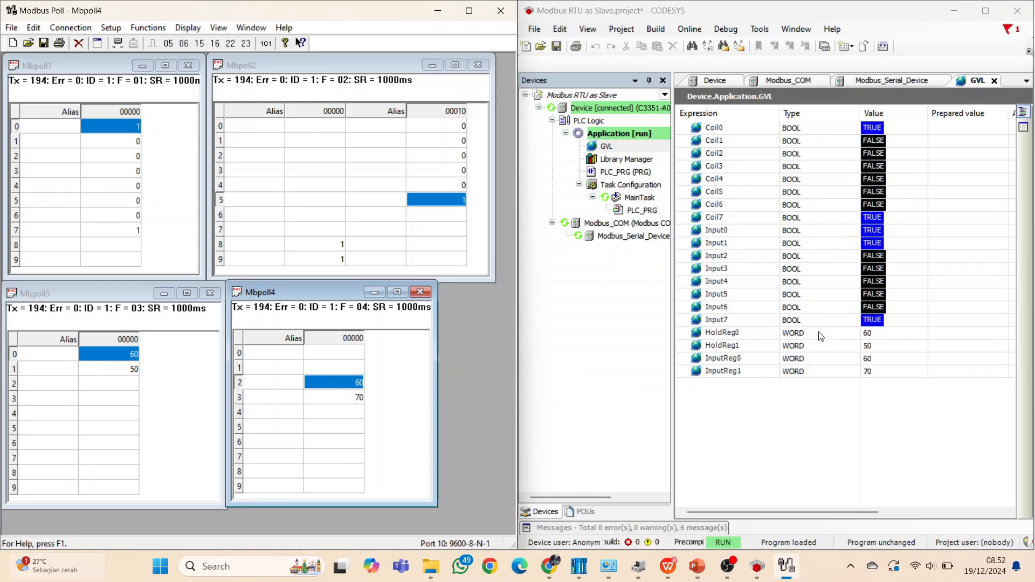
left_click(731, 337)
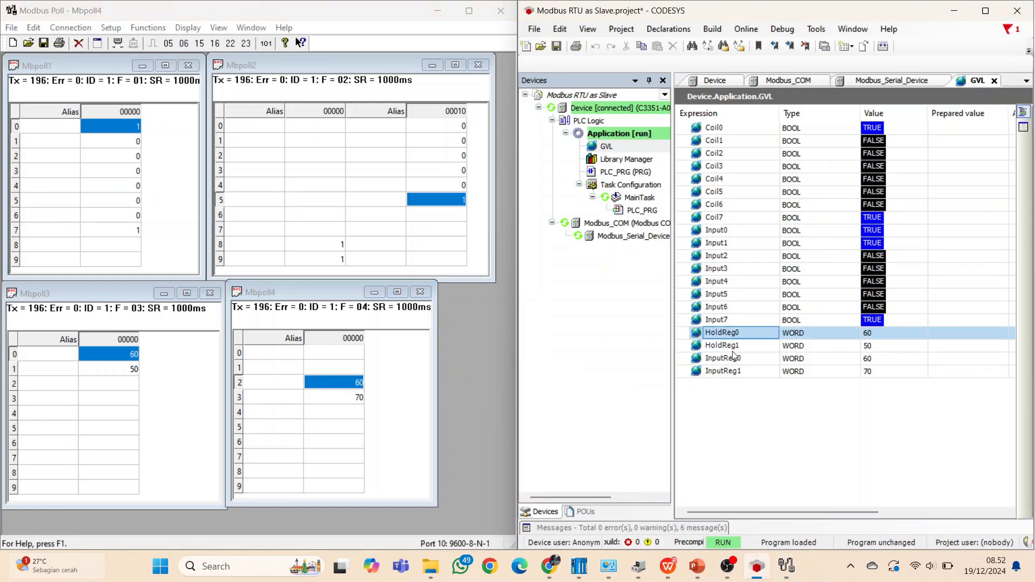
Step: Log out of the PLC application and open Modbus_Serial_Device's general settings for editing
left_click(1029, 50)
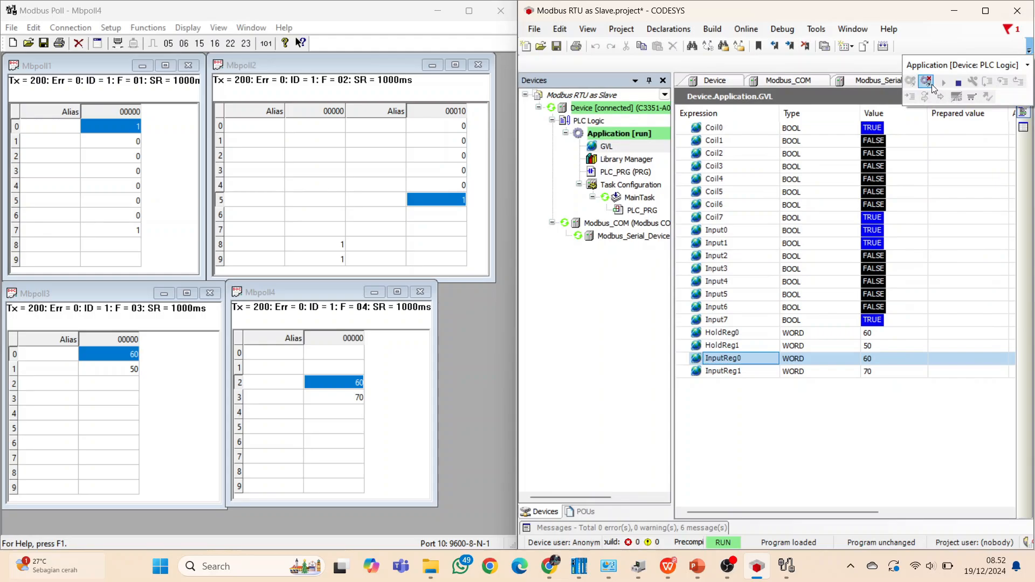
left_click(932, 85)
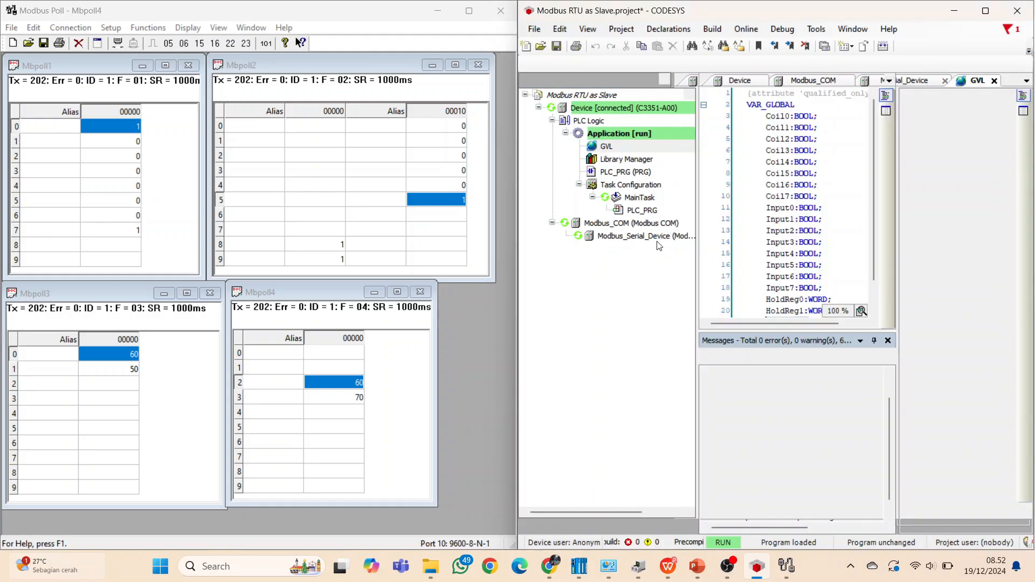
left_click(631, 237)
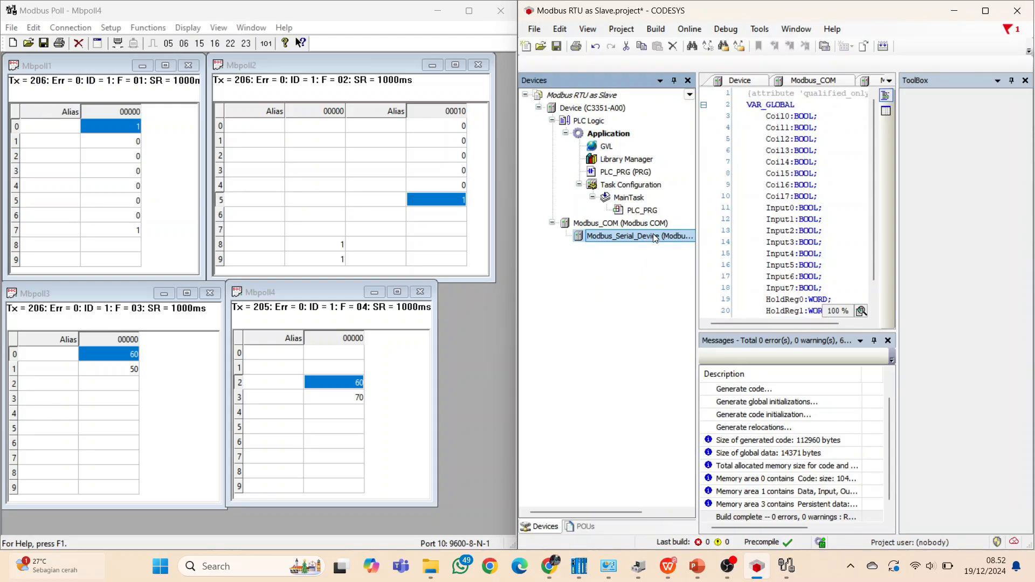
double_click(655, 237)
mouse_move(740, 320)
left_mouse_down()
mouse_move(813, 319)
mouse_move(743, 319)
left_mouse_up()
left_click(883, 48)
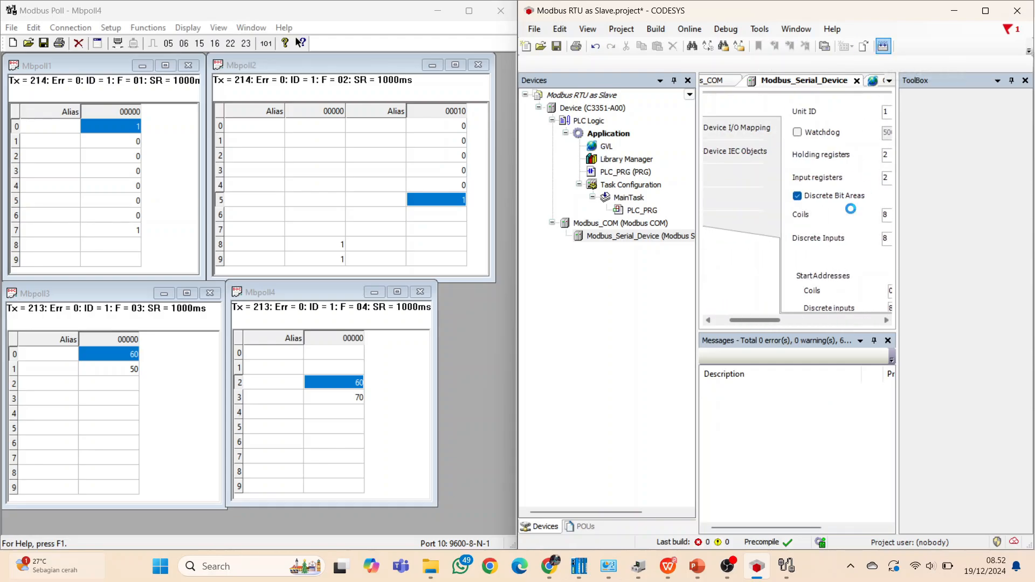